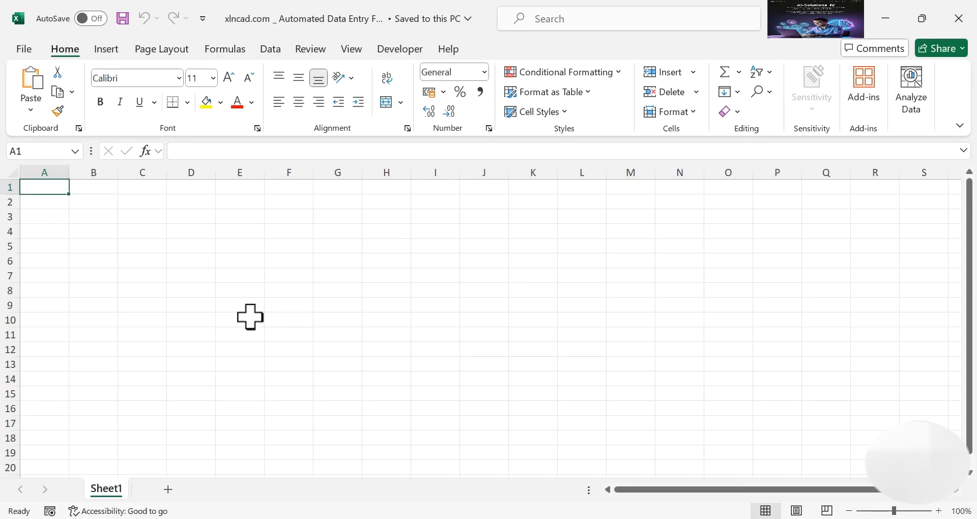
Enter the title 'Employee Data Form' in cell B2
left_click(96, 201)
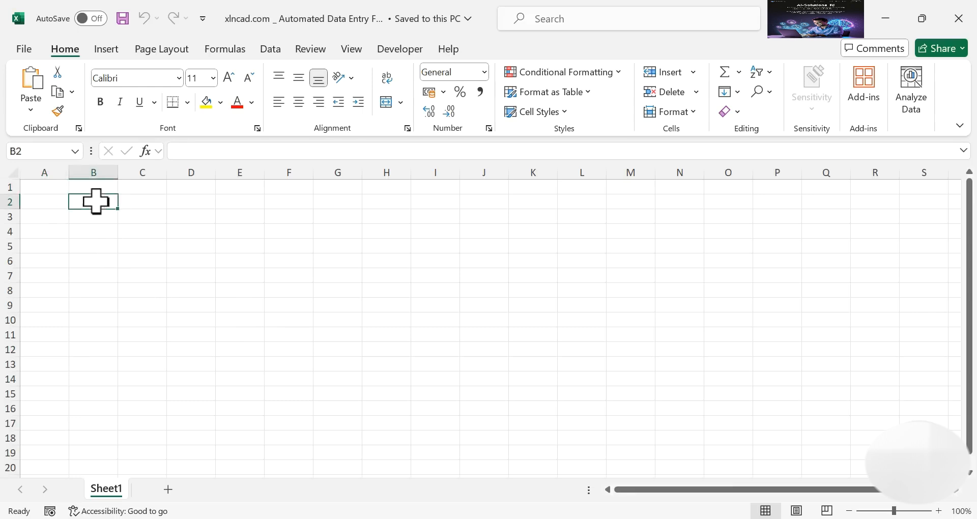
type("Employee Data")
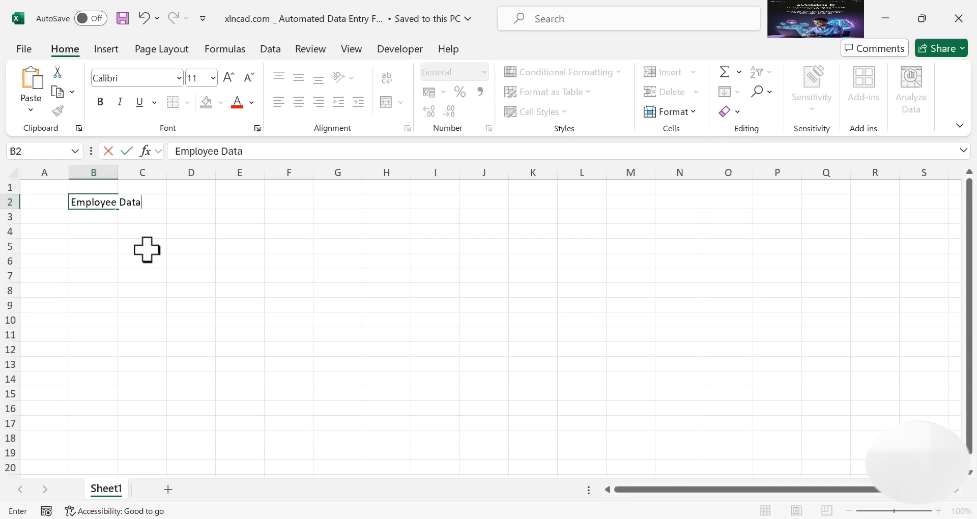
type(" Form")
key("Return")
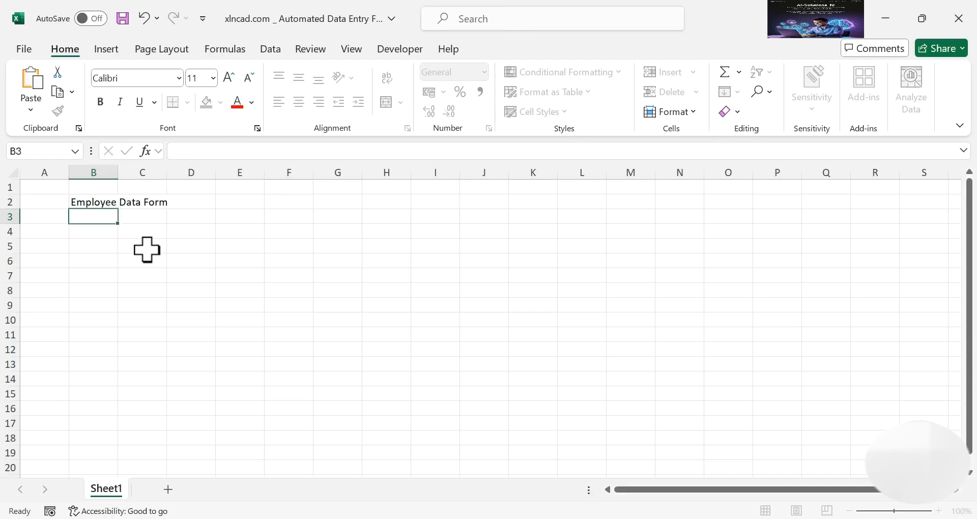
Add labels Employee Name, Employee Code, Email ID, Date of Birth, Department, Location in B4–B14
left_click(100, 231)
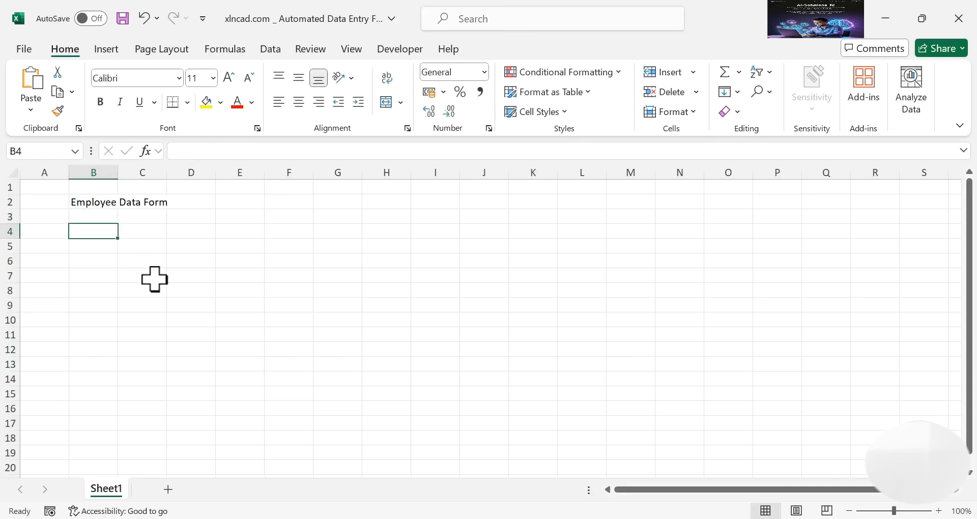
type("Employe")
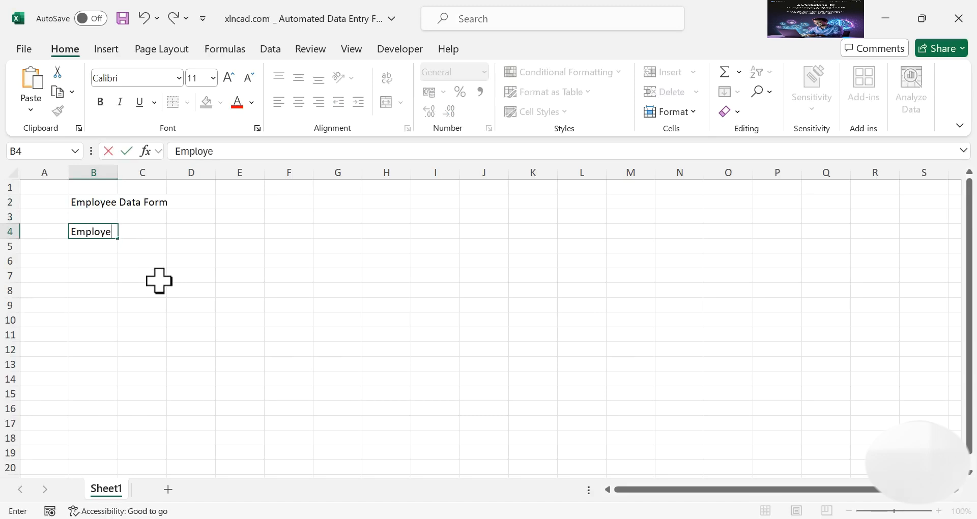
type("e Name")
key("Return")
key("Return")
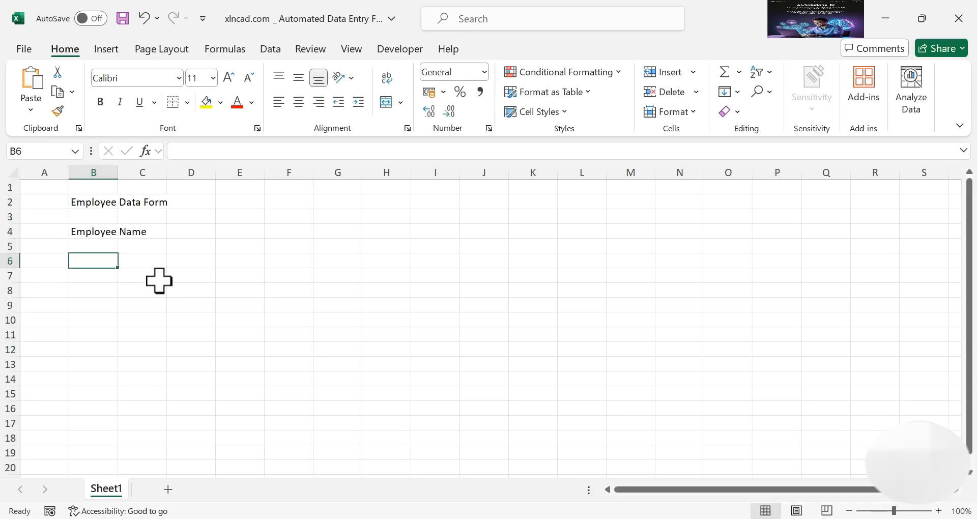
type("Employee Code")
key("Return")
key("Return")
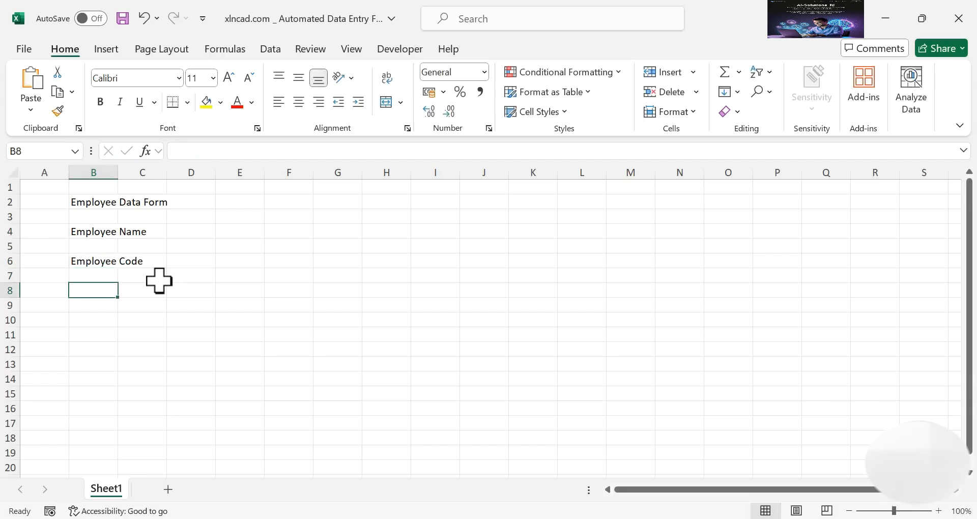
type("Em")
key("Return")
key("Return")
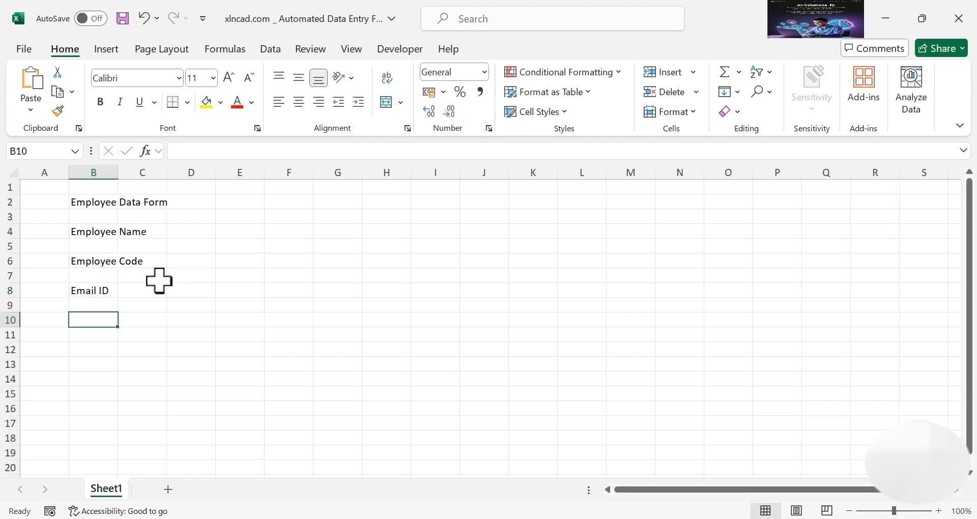
type("Date of Bir")
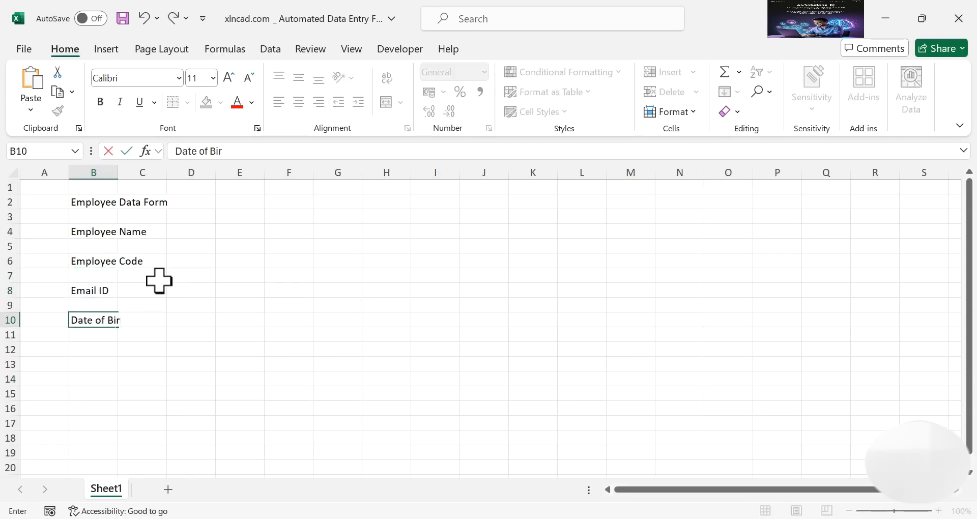
key("Return")
key("Return")
type("Depart")
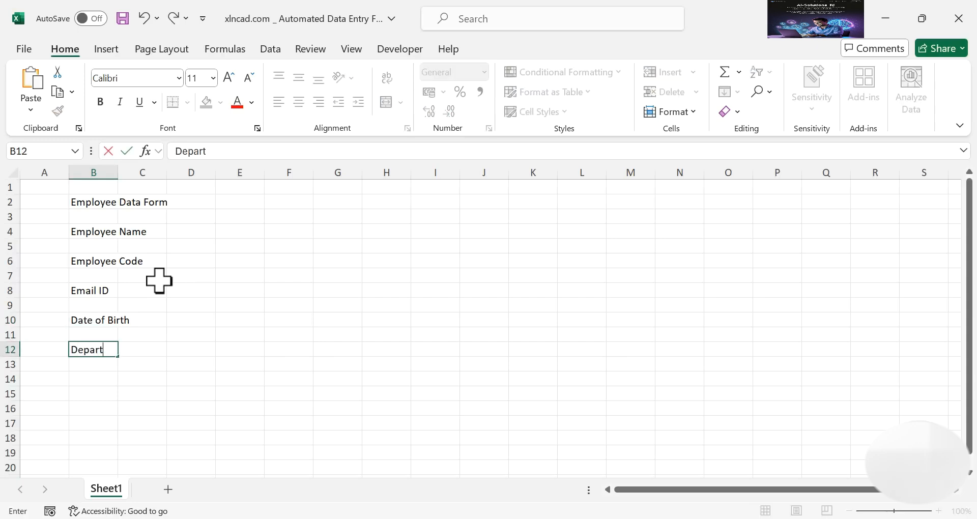
key("Return")
key("Return")
type("Location")
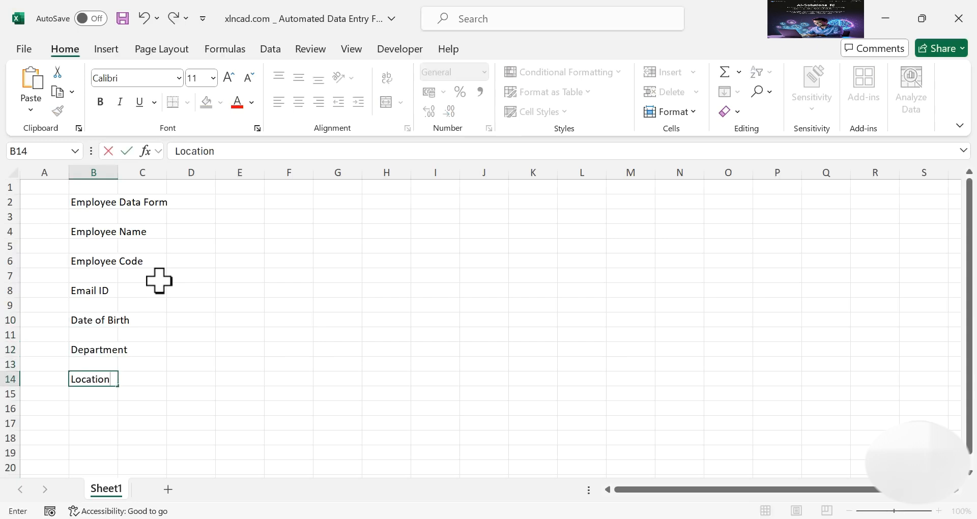
key("Return")
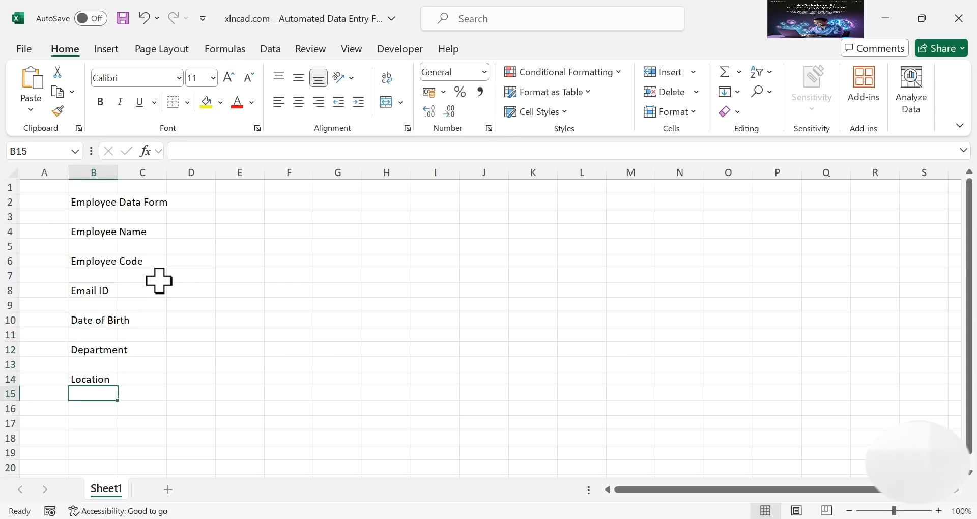
Add pay labels Basic Salary, HRA, Medical, Conveyance, Deductions, Net Pay in E4–E14
left_click(243, 232)
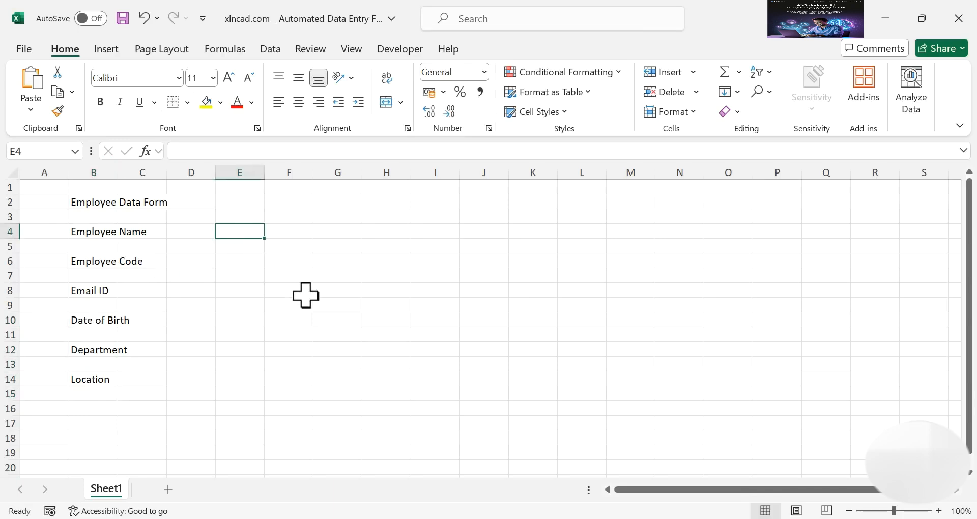
type("B")
key("Return")
key("Return")
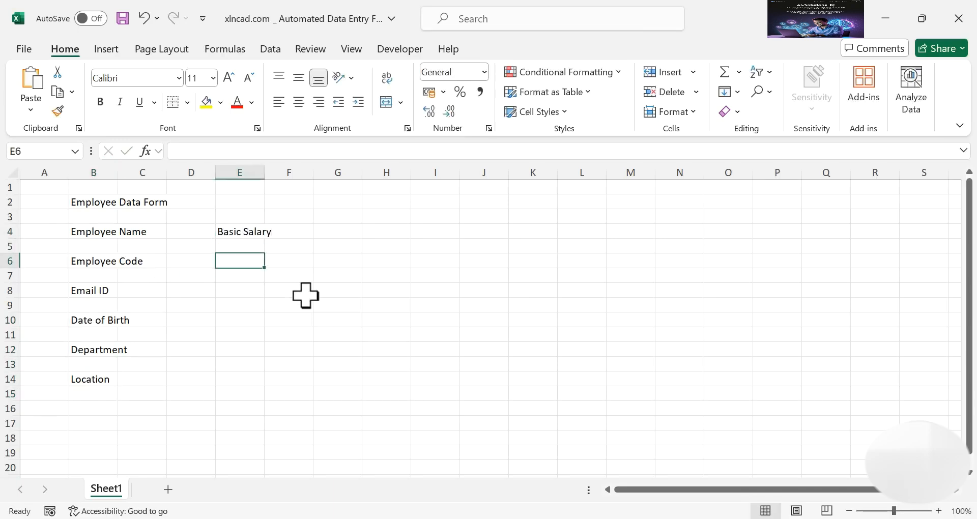
type("HRA")
key("Return")
key("Return")
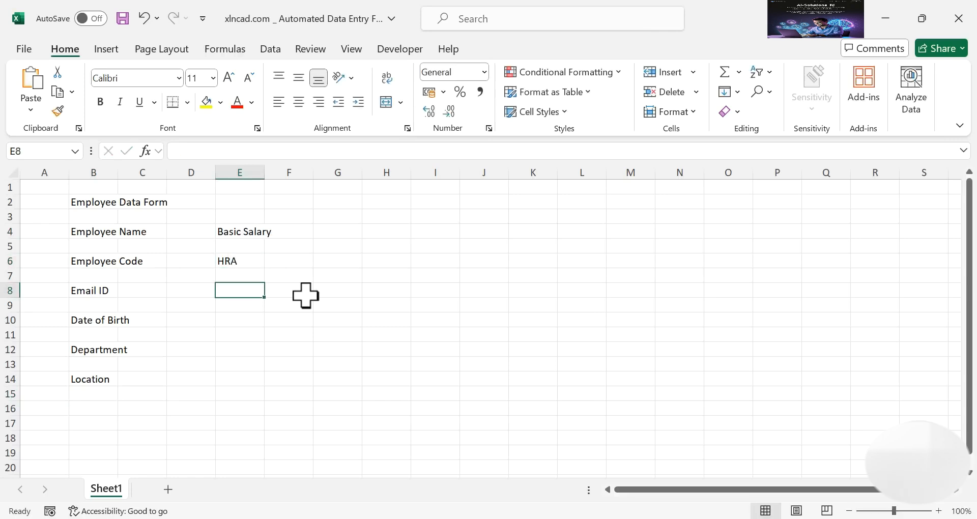
type("Medical")
key("Return")
key("Return")
type("Conveyance")
key("Return")
key("Return")
type("D")
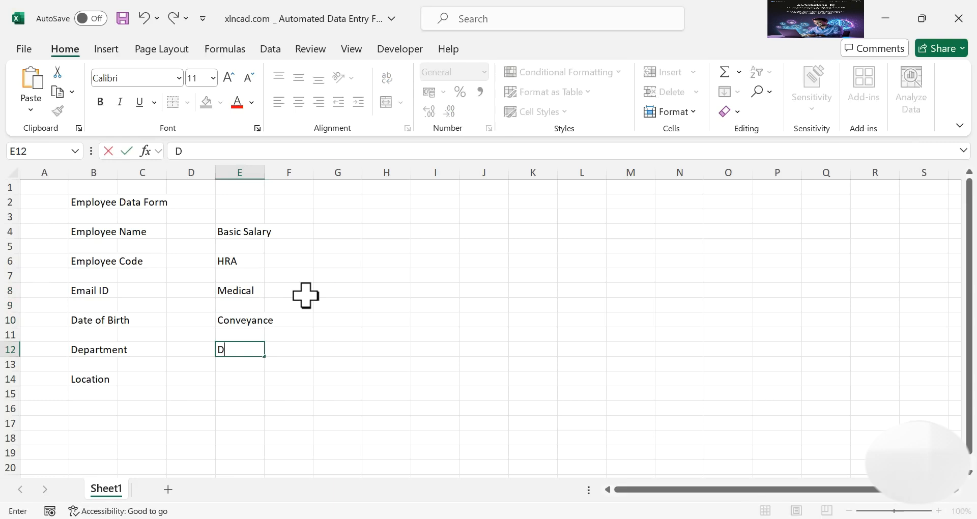
key("Return")
key("Return")
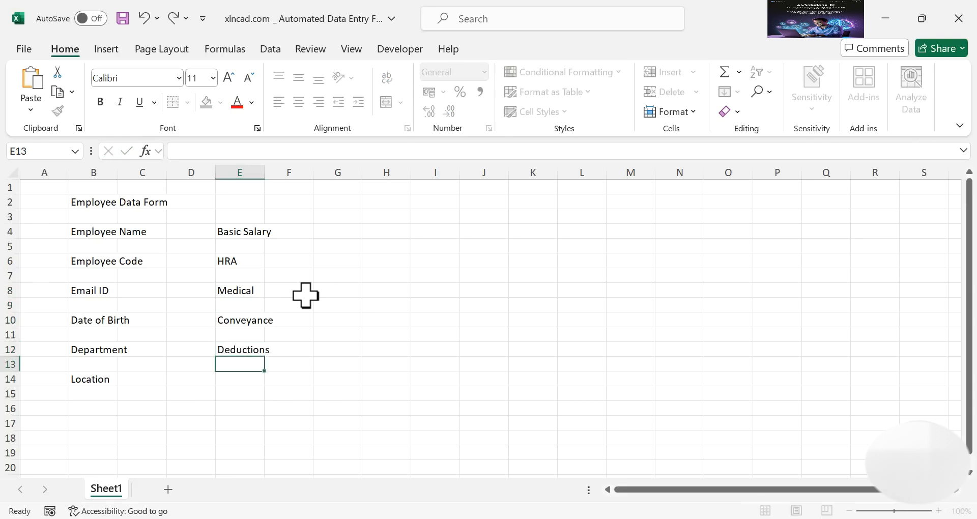
type("Net Pa")
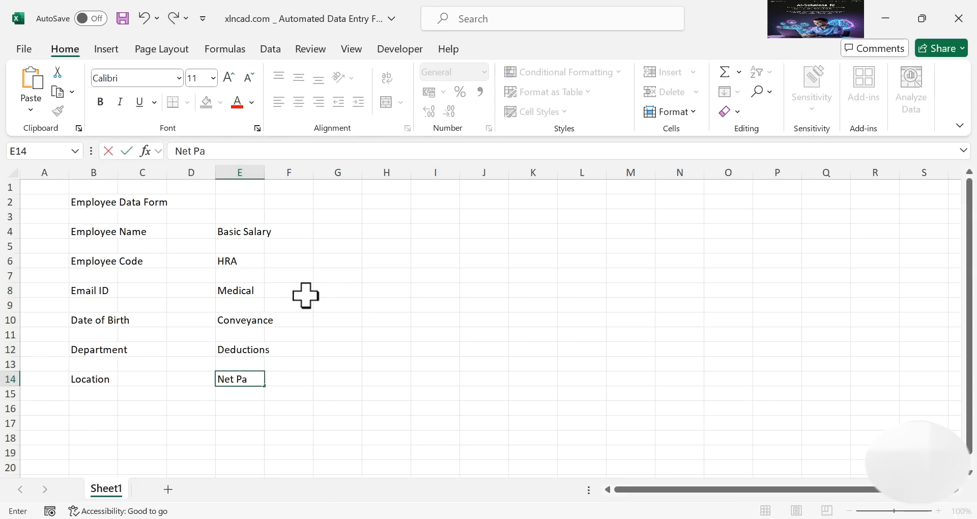
type("y")
key("Return")
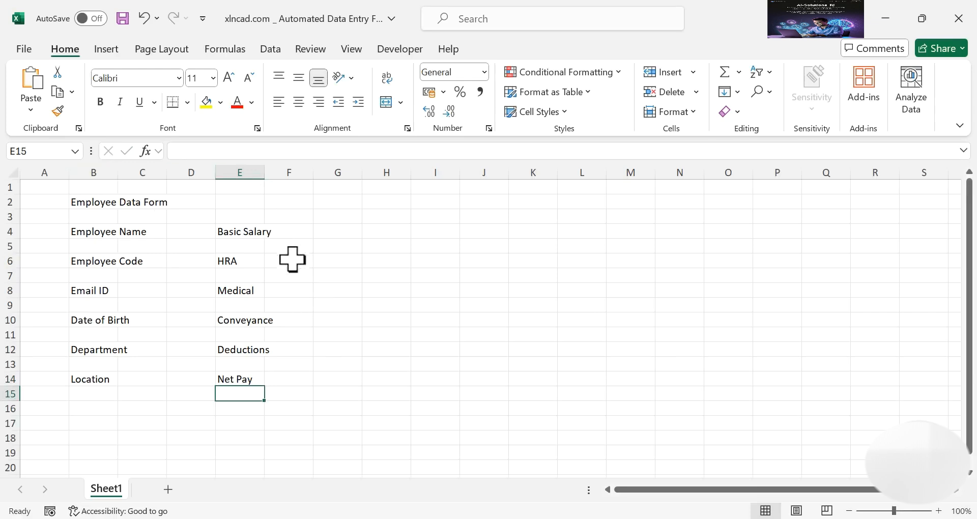
Widen columns B and E together, then columns C and F together
left_click(111, 174)
left_click(224, 174, "ctrl")
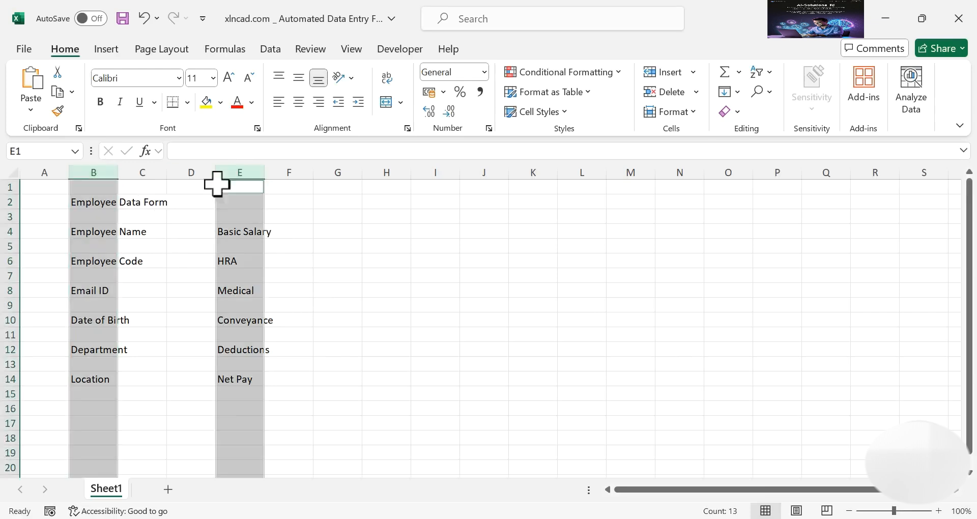
left_click_drag(118, 175, 162, 176)
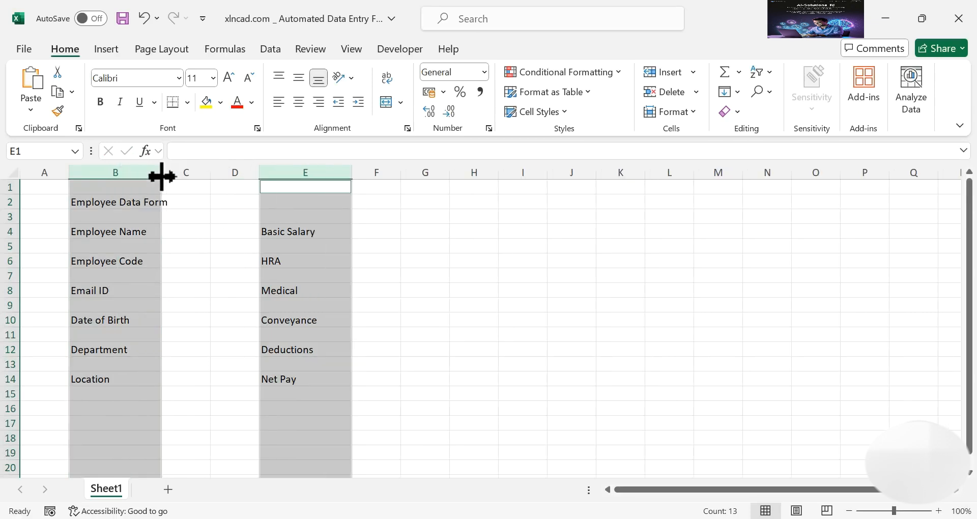
left_click(188, 171)
left_click(369, 170, "ctrl")
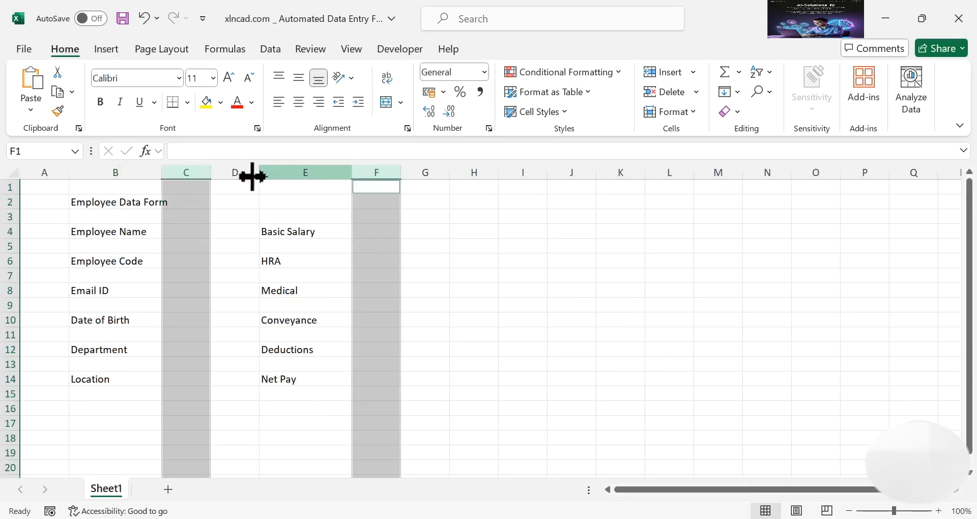
left_click_drag(212, 176, 265, 176)
left_click(235, 279)
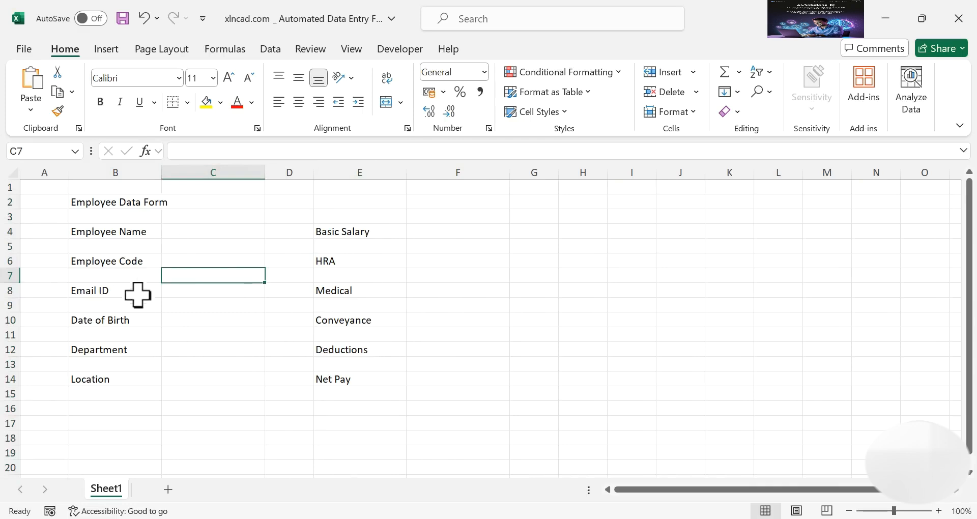
Right-align and bold the labels in B4:B14 and E4:E14, then select B2:F2
left_click_drag(124, 232, 121, 376)
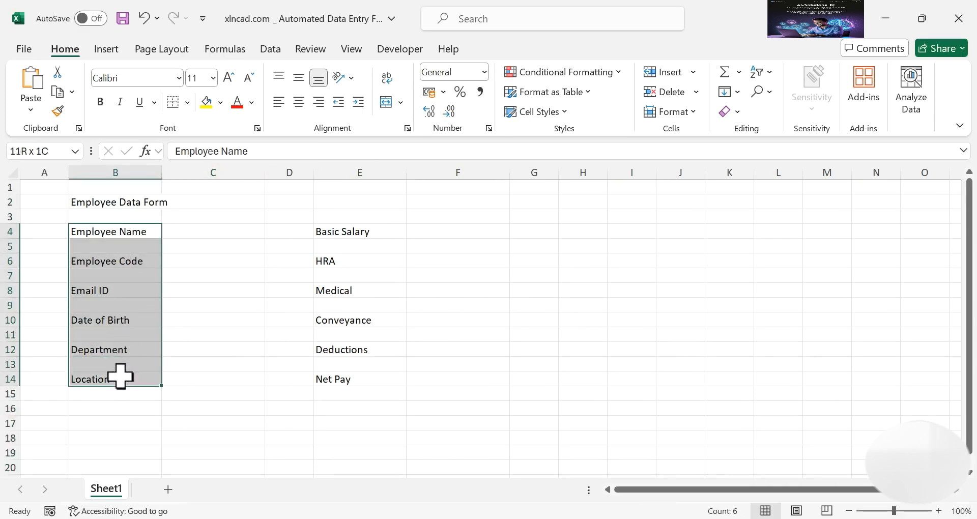
left_click(319, 104)
left_click_drag(381, 231, 384, 385)
left_click(320, 105)
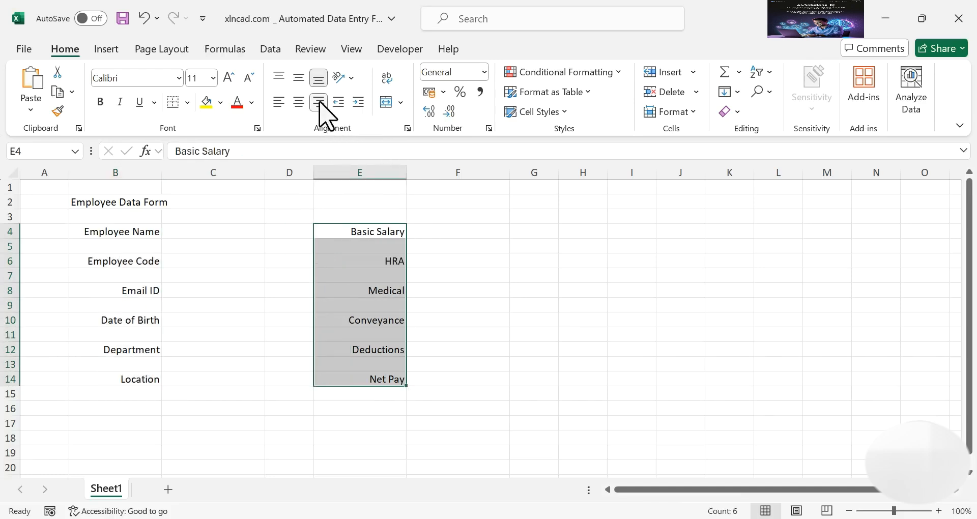
left_click(102, 103)
left_click_drag(150, 237, 148, 381)
left_click(102, 102)
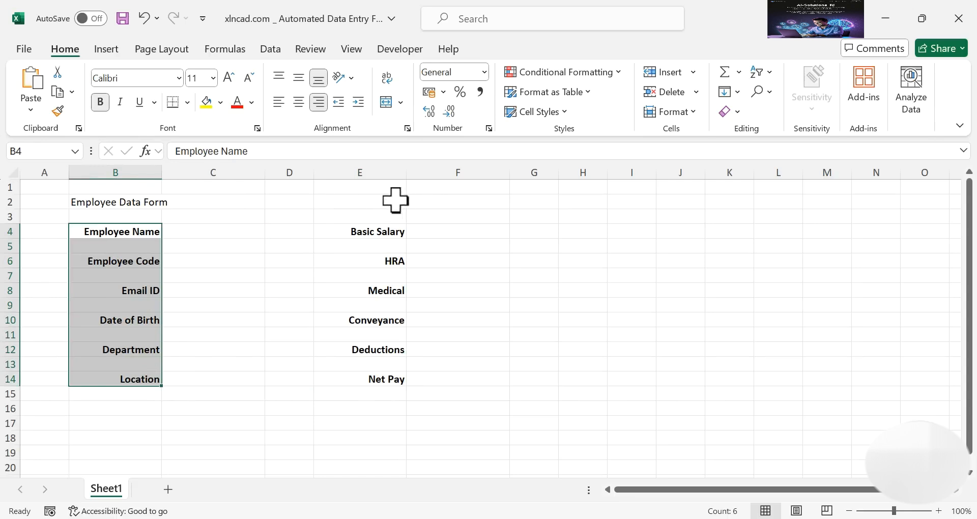
left_click_drag(153, 202, 422, 200)
left_click(400, 102)
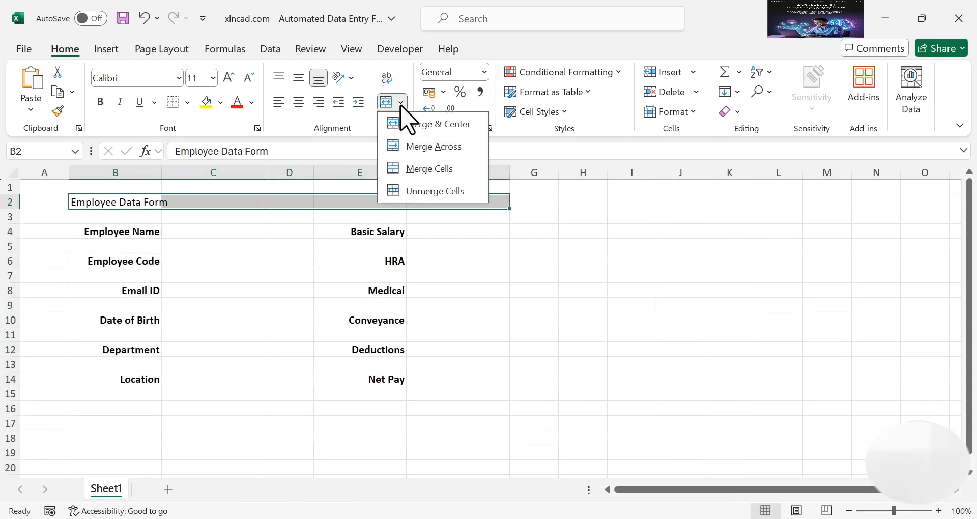
Merge B2:F2 into a 20-point bold white title on a dark green fill
left_click(448, 183)
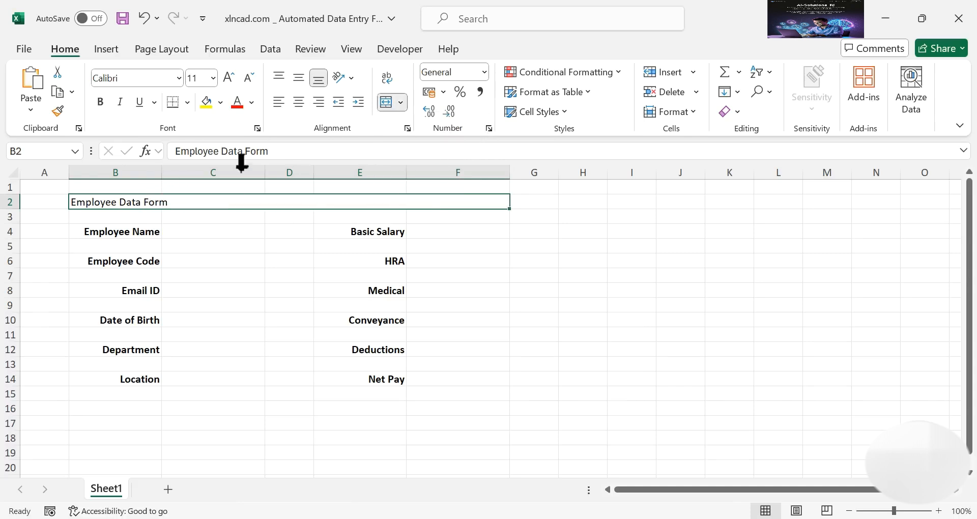
left_click(213, 78)
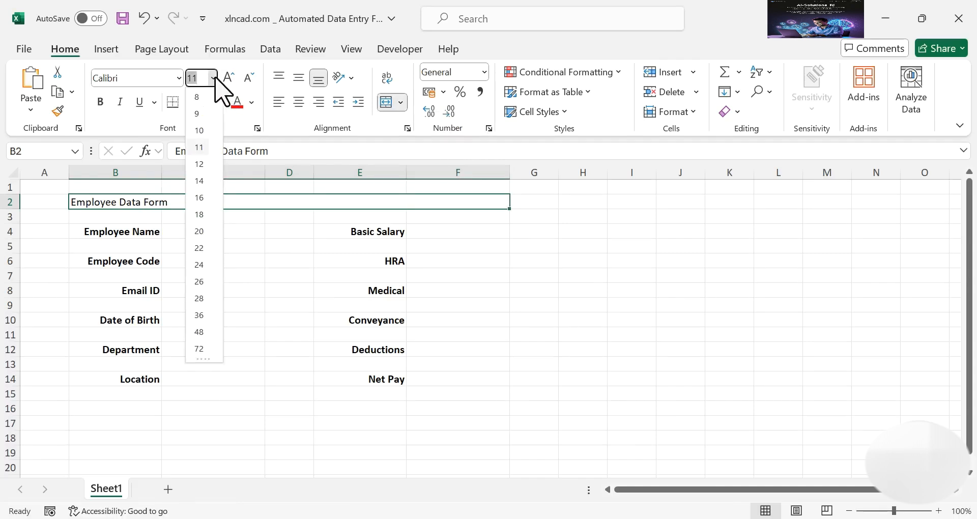
left_click(204, 227)
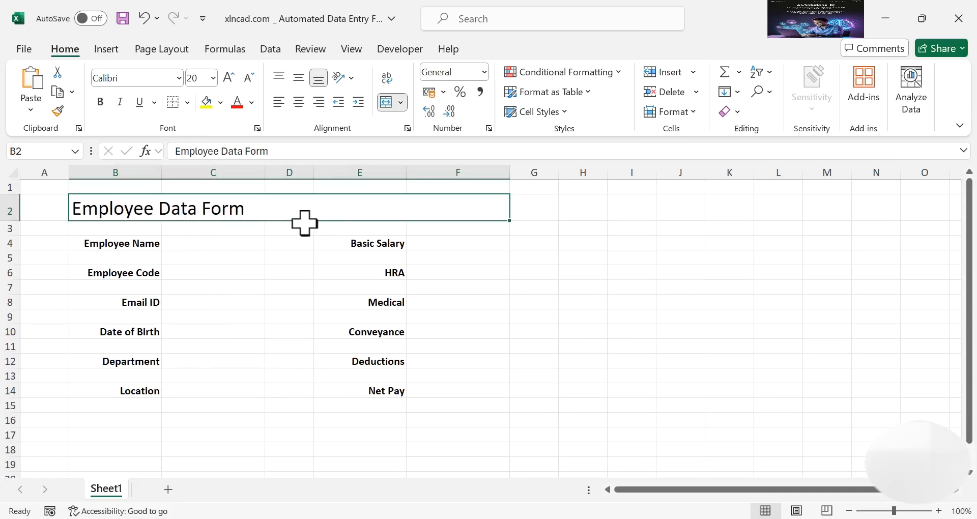
left_click(220, 102)
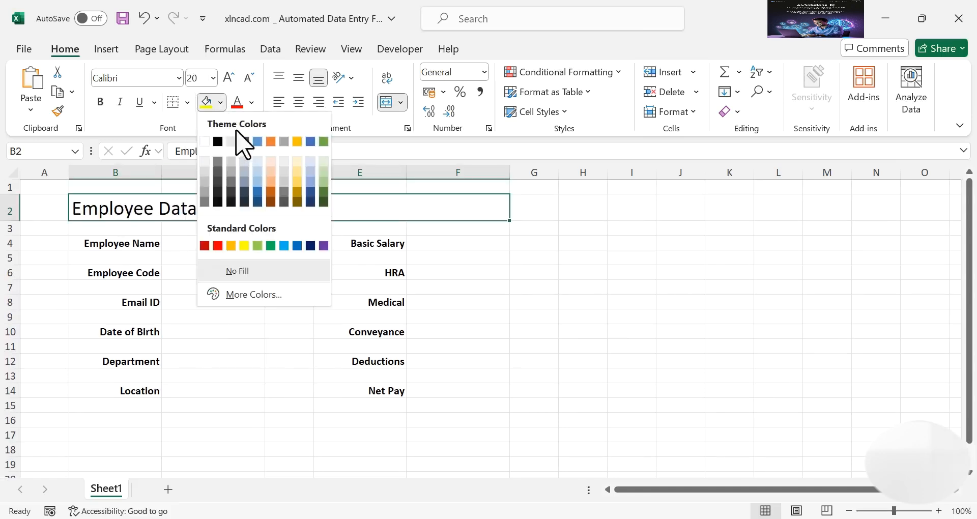
left_click(323, 202)
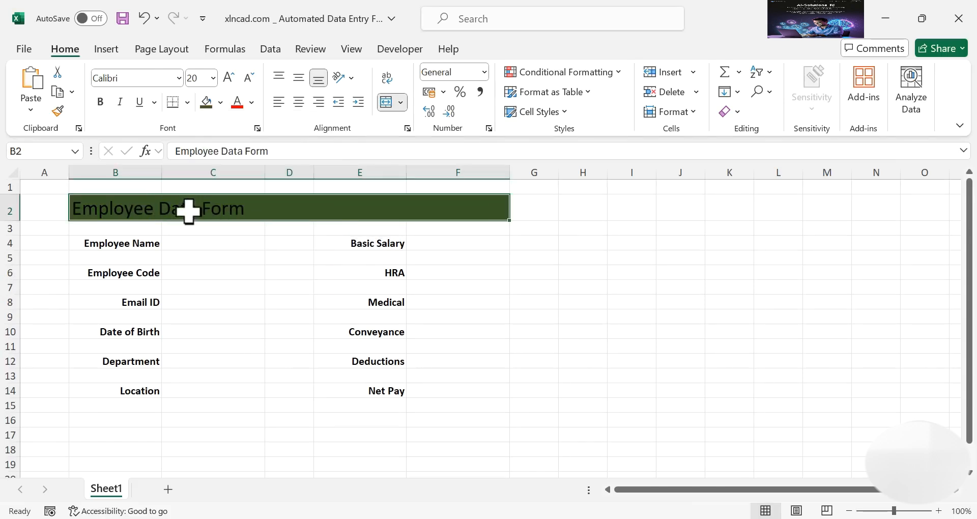
left_click(252, 102)
left_click(237, 164)
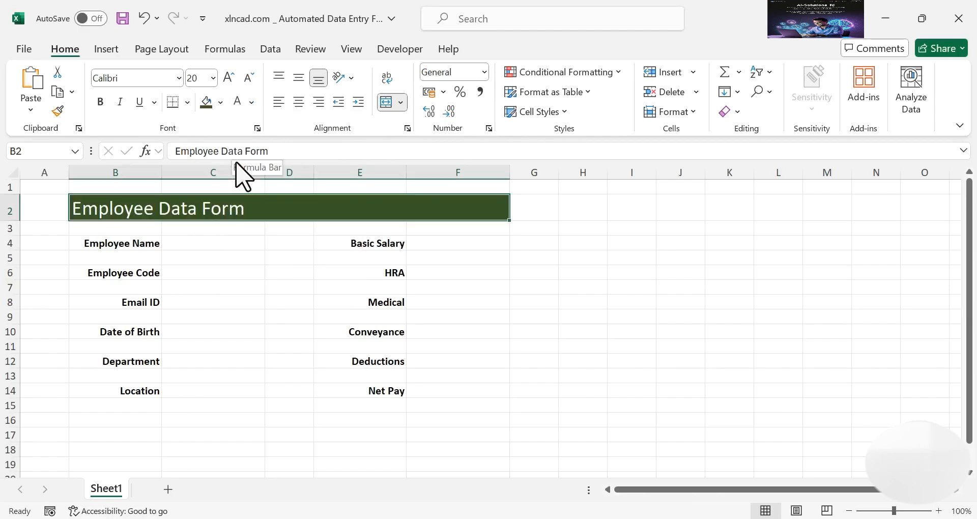
left_click(100, 102)
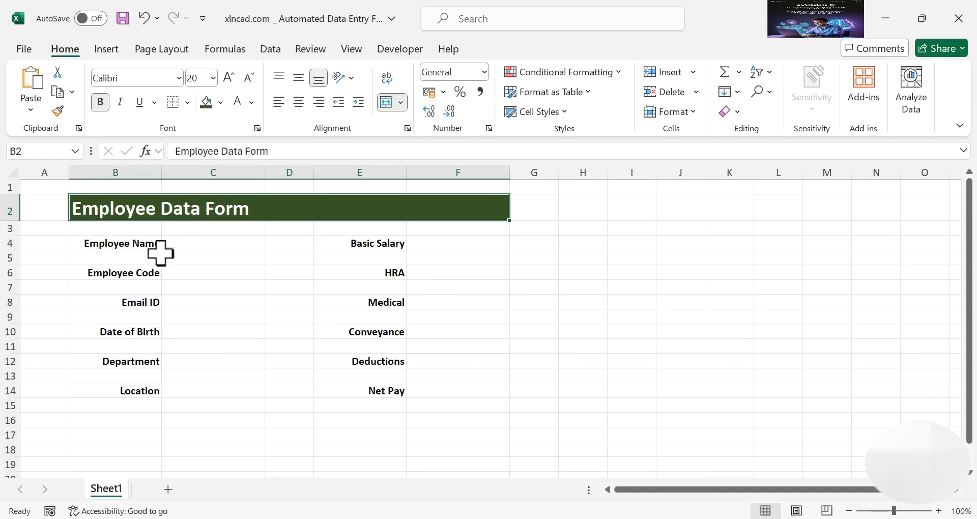
left_click(218, 245)
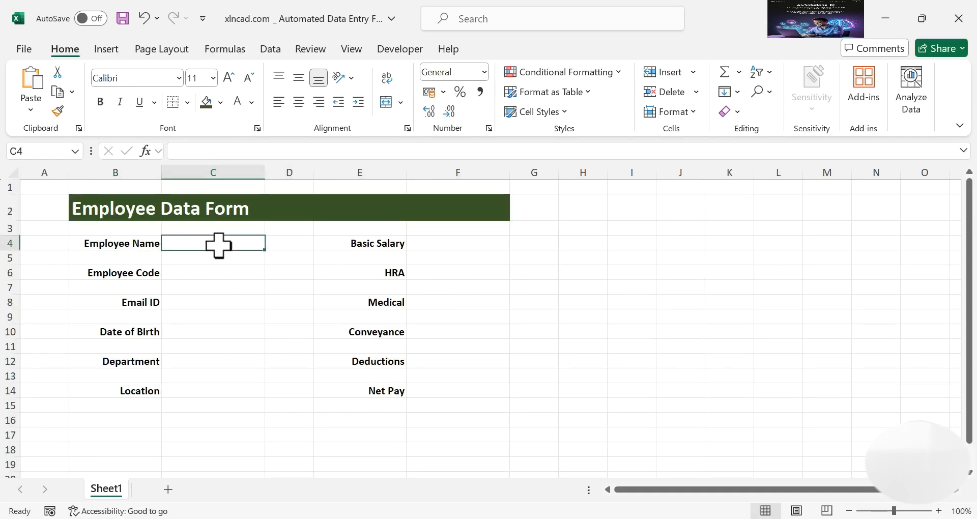
Give cell C4 a light grey fill and an outside border
left_click(220, 103)
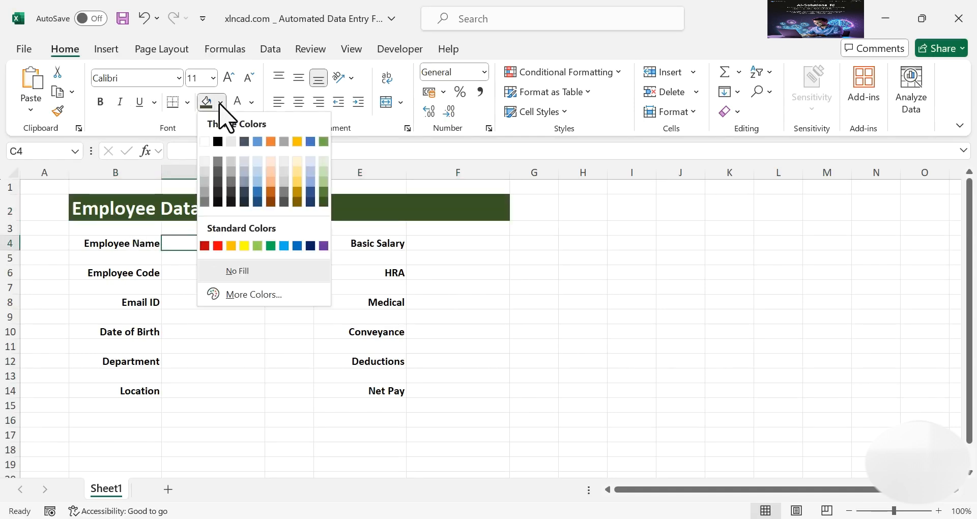
left_click(231, 164)
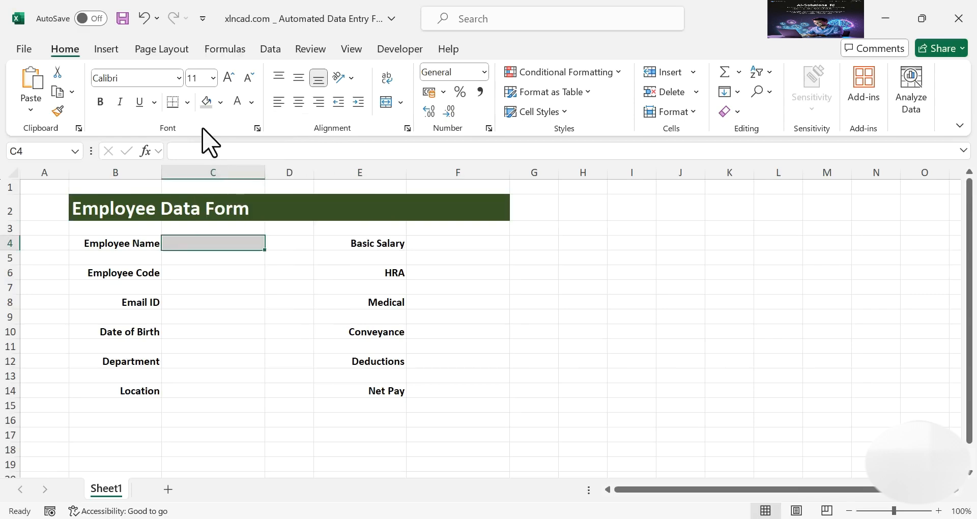
left_click(188, 103)
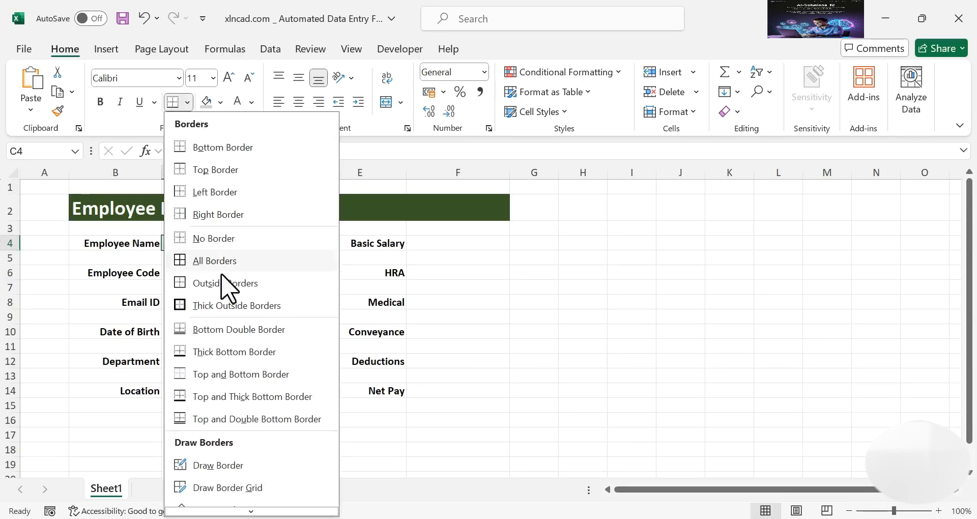
left_click(278, 282)
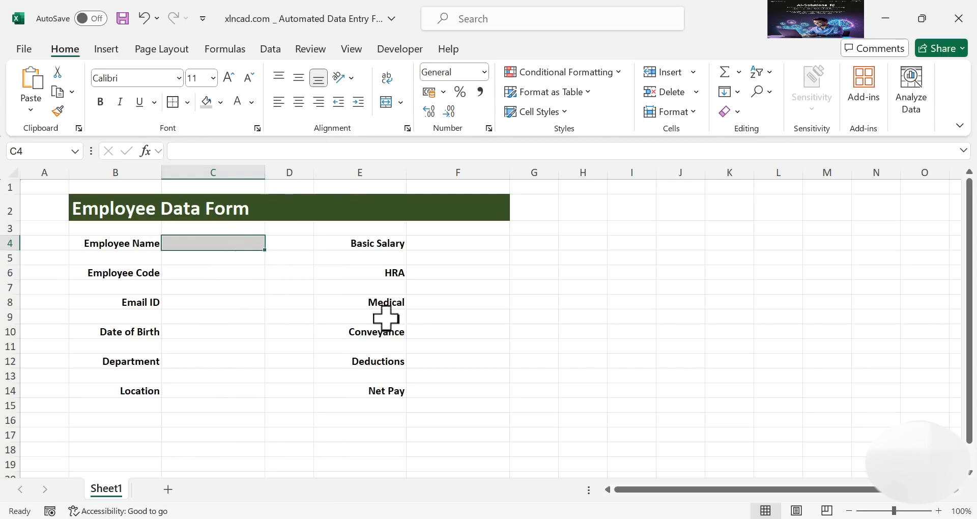
Copy C4's grey bordered look to C6–C12 and F4–F14 with Format Painter
left_click(58, 111)
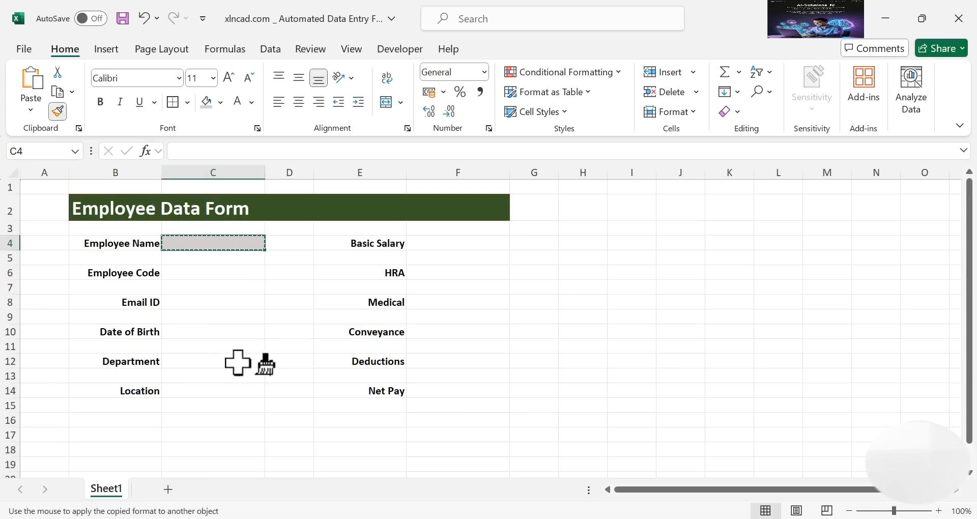
left_click(229, 274)
left_click(219, 304)
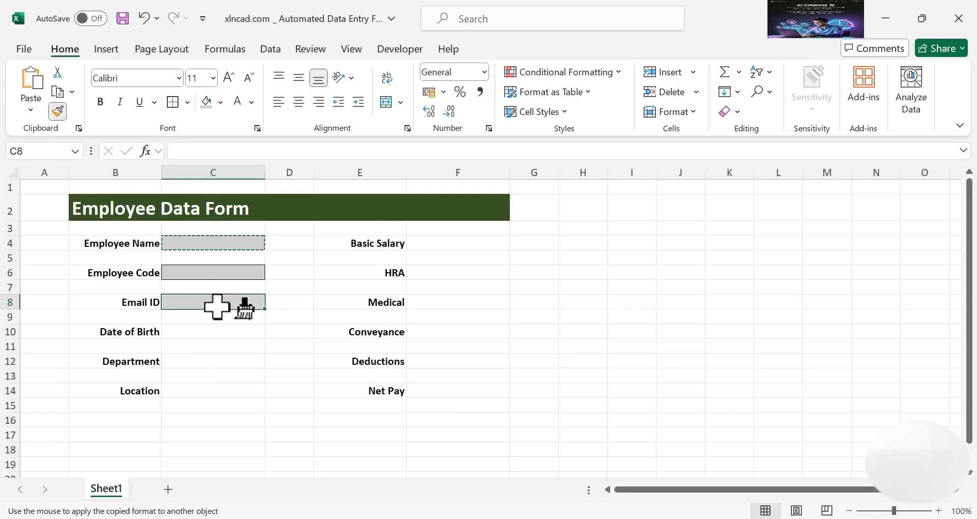
left_click(214, 335)
left_click(213, 362)
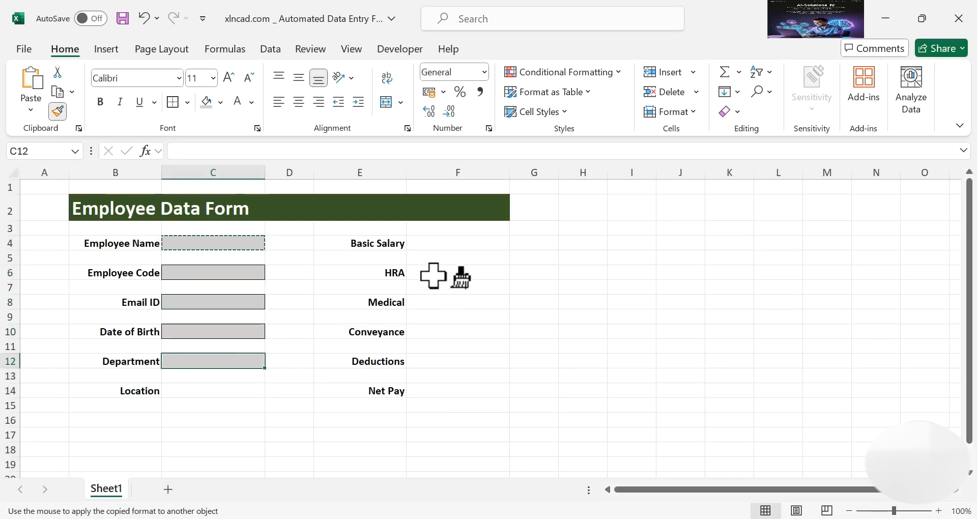
left_click(447, 245)
left_click(460, 273)
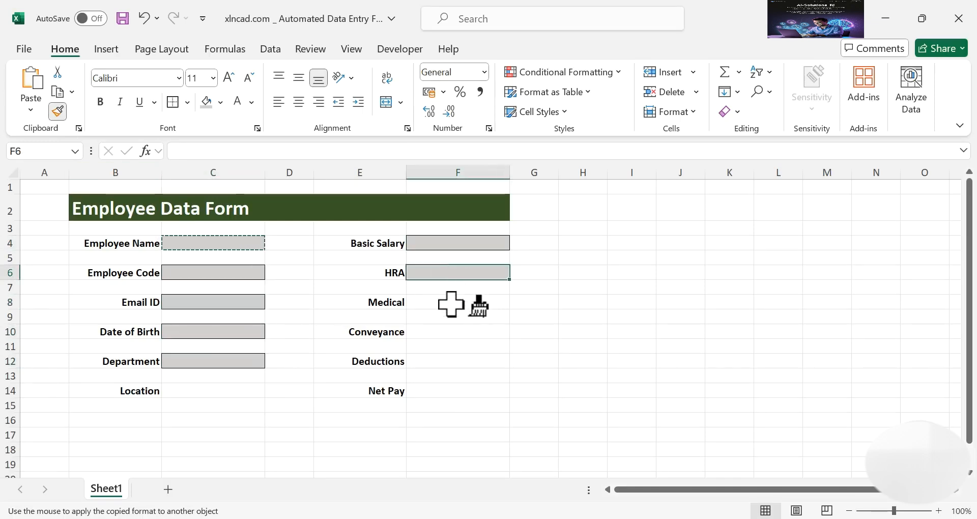
left_click(452, 302)
left_click(456, 331)
left_click(461, 361)
left_click(459, 390)
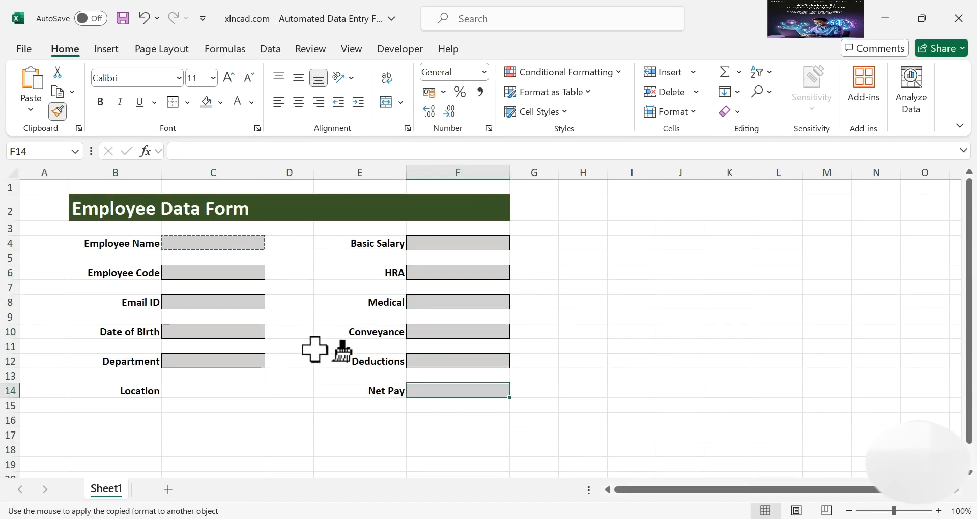
key("Escape")
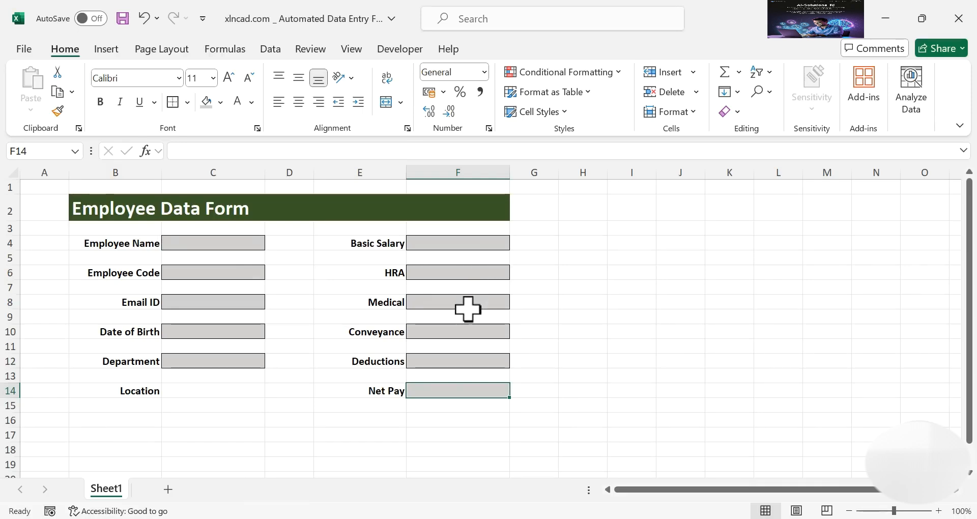
Format F4, F6, F8, F10, F12 and F14 as Number with a 1000 separator, no decimals
left_click(484, 242)
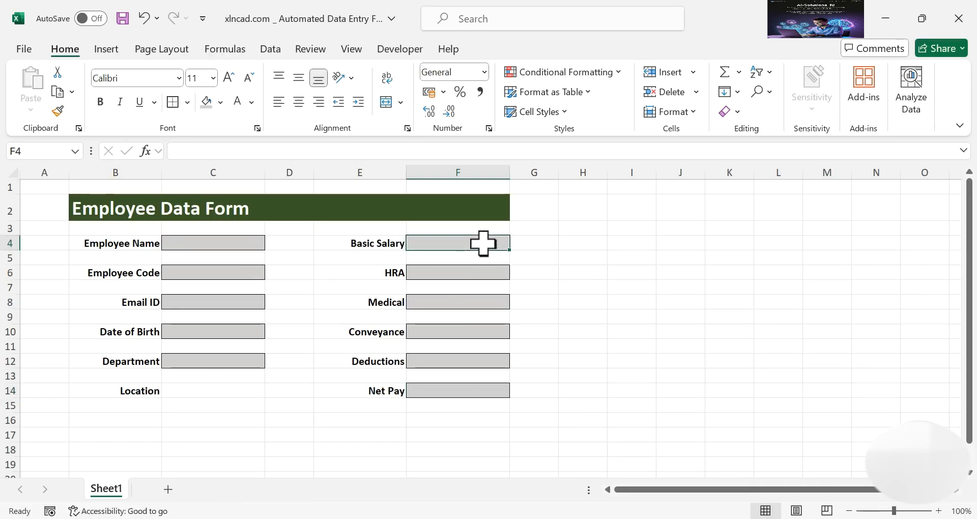
left_click(483, 273, "ctrl")
left_click(481, 301, "ctrl")
left_click(497, 332, "ctrl")
left_click(501, 360, "ctrl")
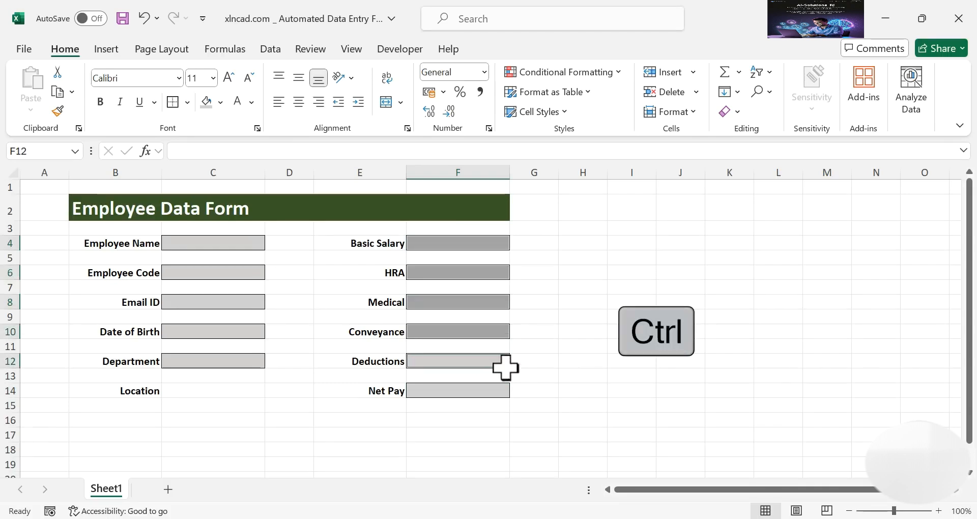
left_click(489, 391, "ctrl")
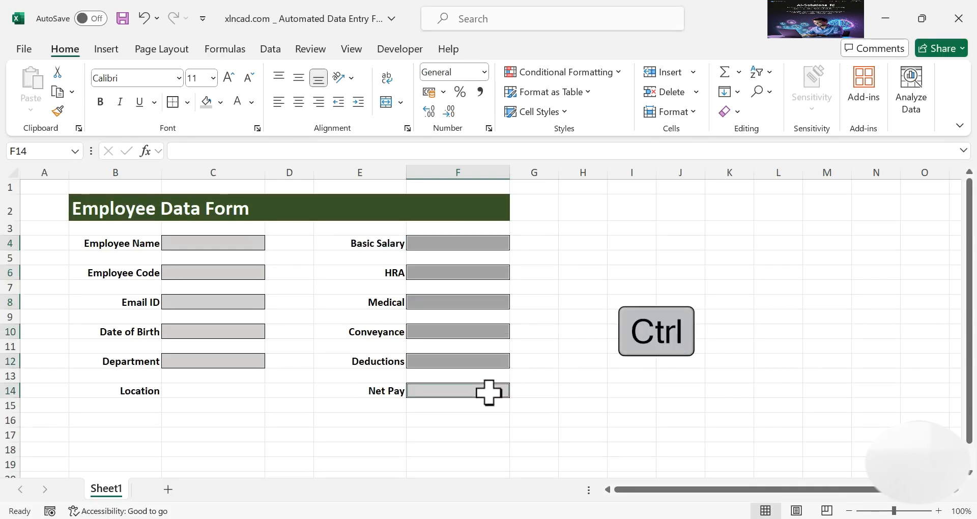
right_click(487, 328)
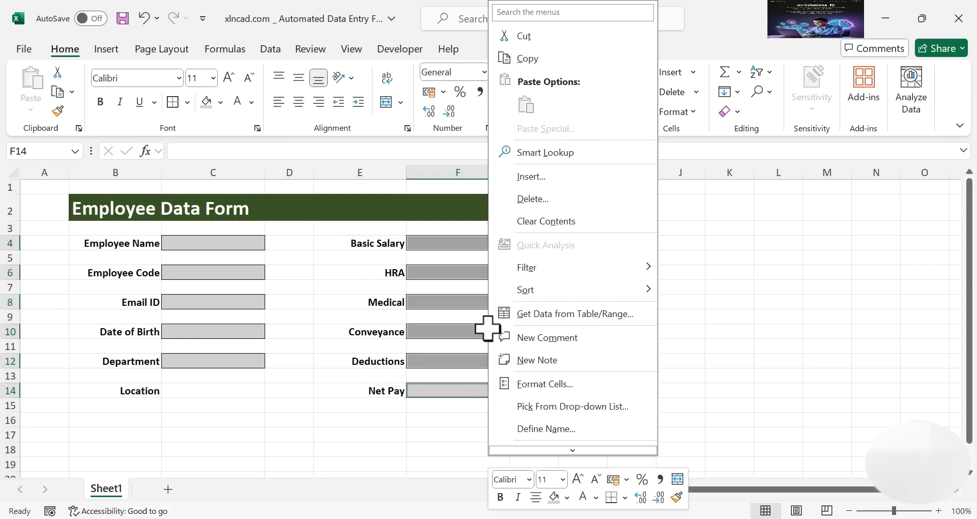
left_click(574, 379)
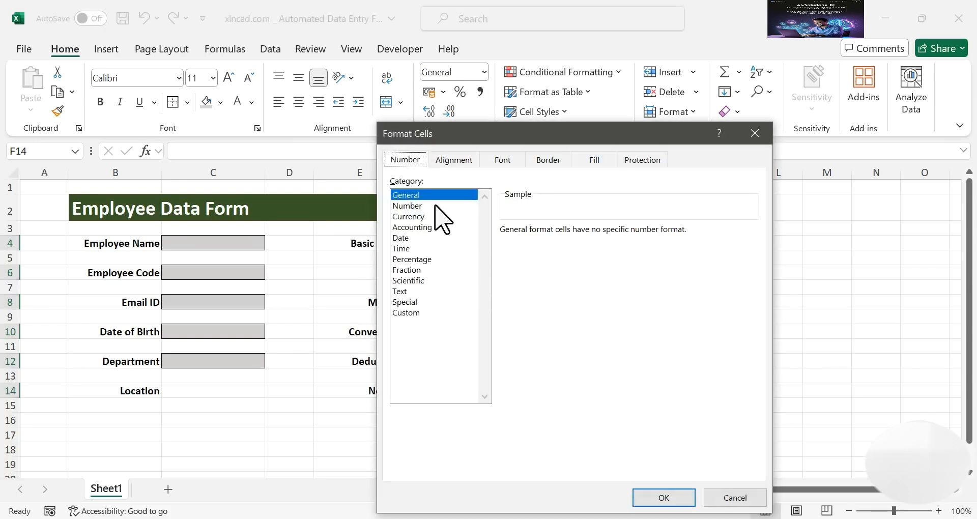
left_click(436, 206)
left_click(505, 251)
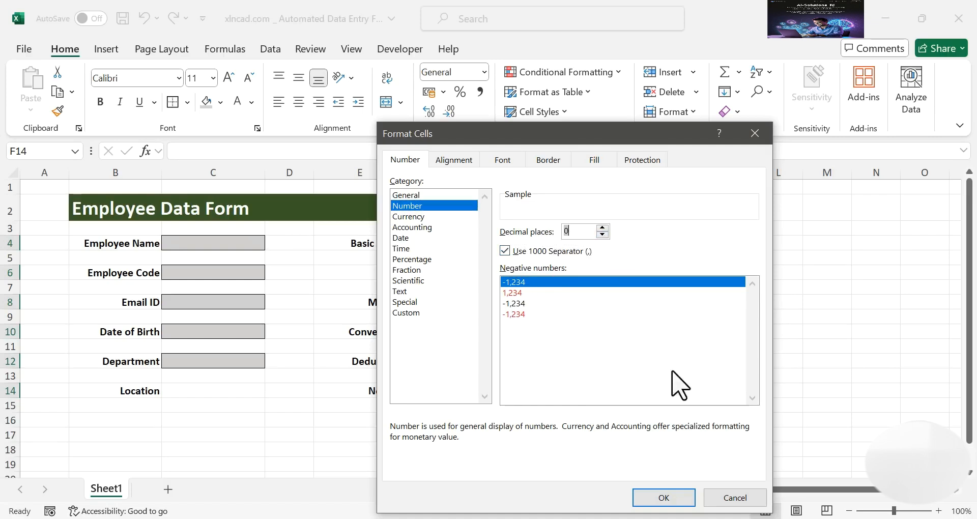
left_click(662, 498)
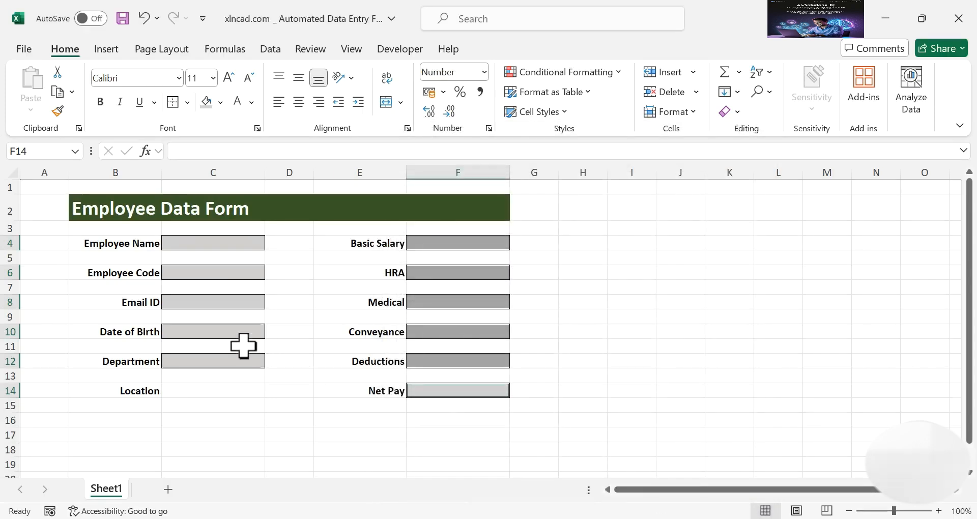
left_click(211, 330)
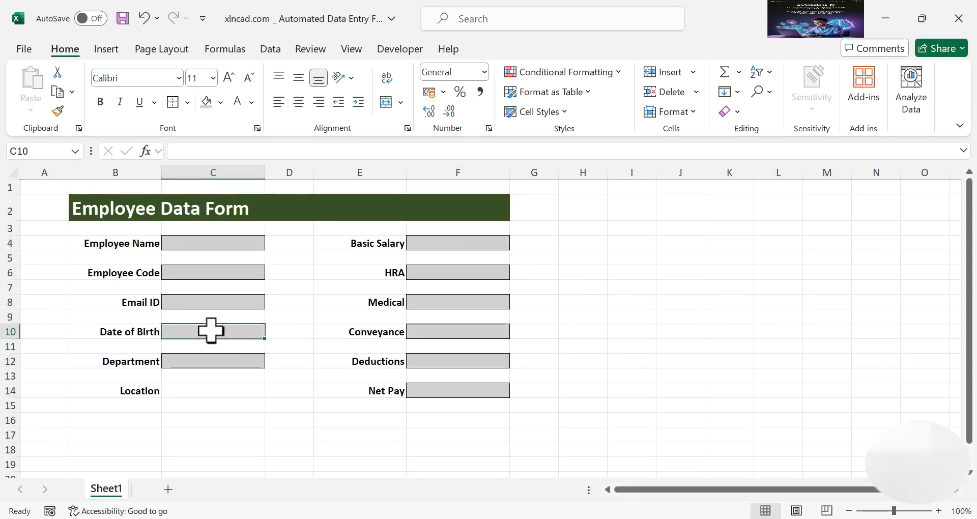
Apply the Short Date format to the Date of Birth cell C10
left_click(484, 72)
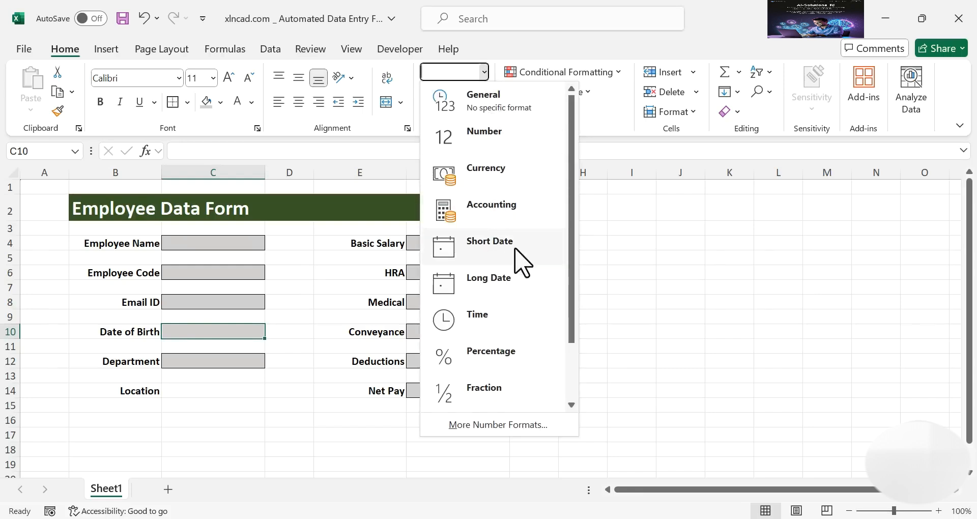
left_click(531, 252)
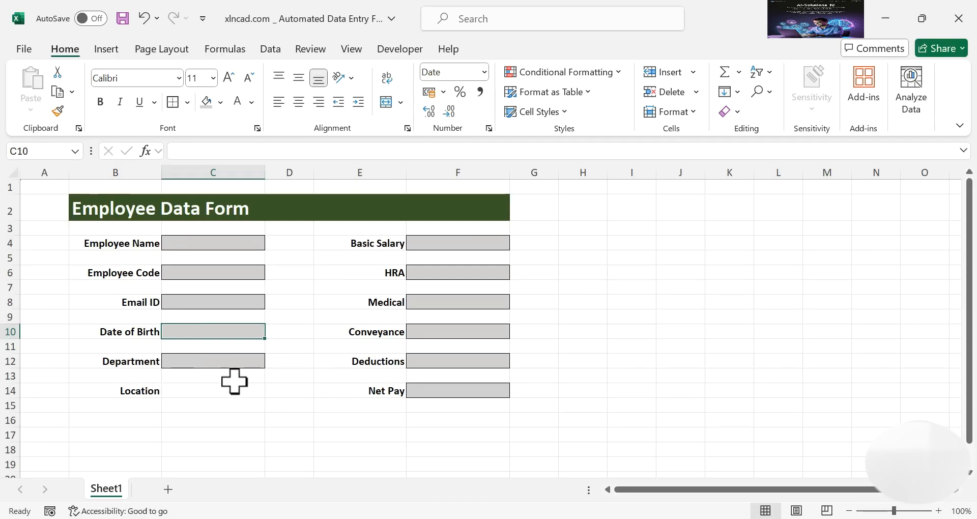
Add List data validation to C12 with Technical, Admin, Accounts, H.R
left_click(214, 362)
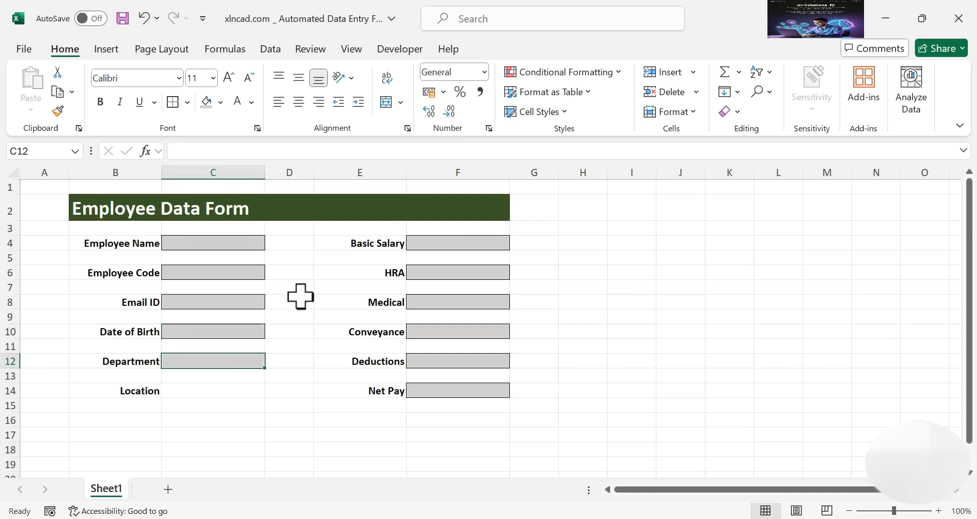
left_click(277, 49)
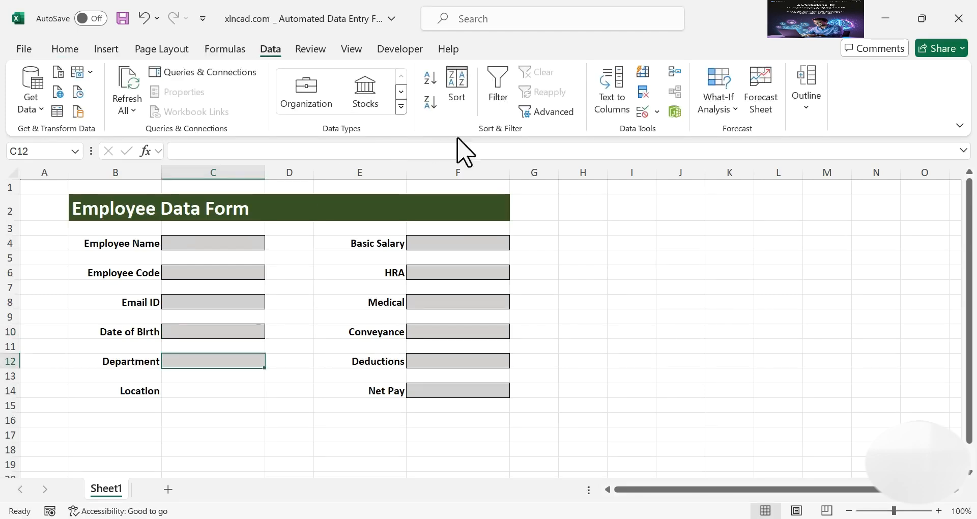
left_click(643, 111)
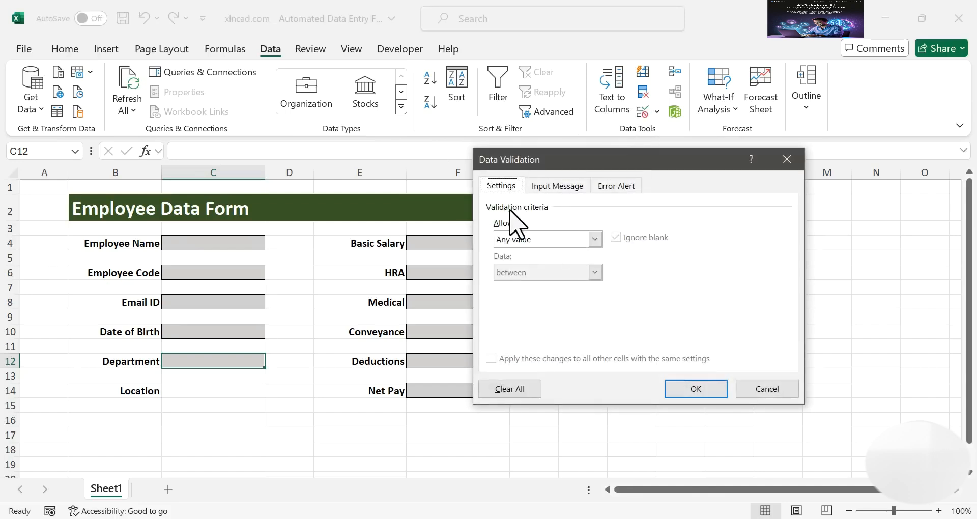
left_click(595, 240)
left_click(549, 286)
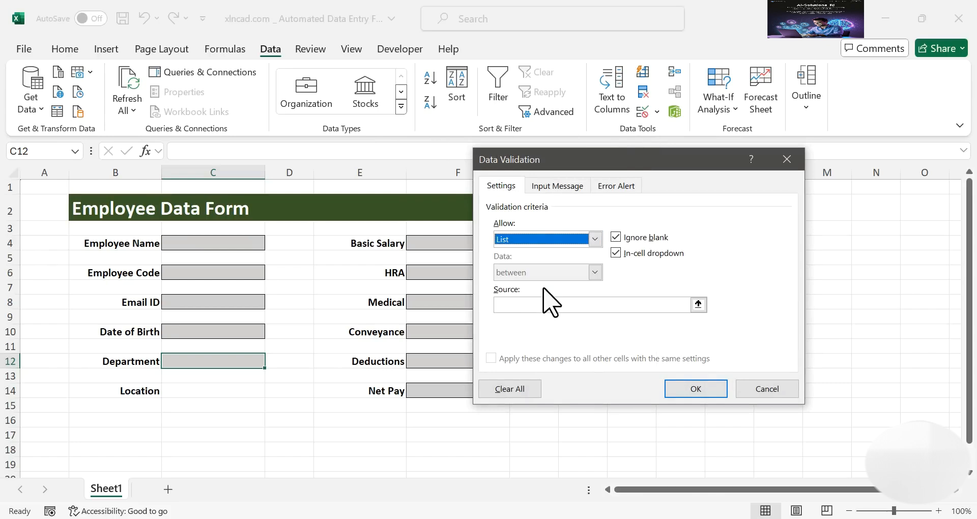
left_click(521, 305)
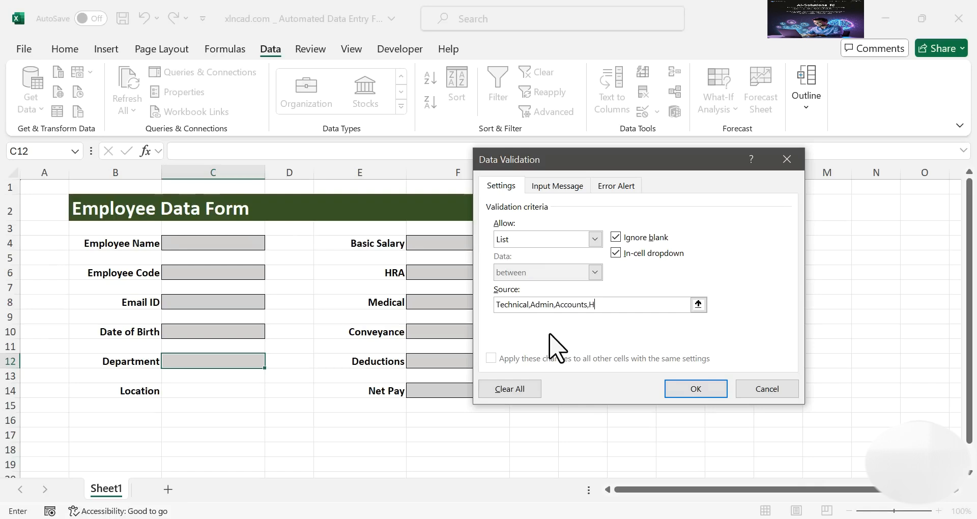
left_click(694, 390)
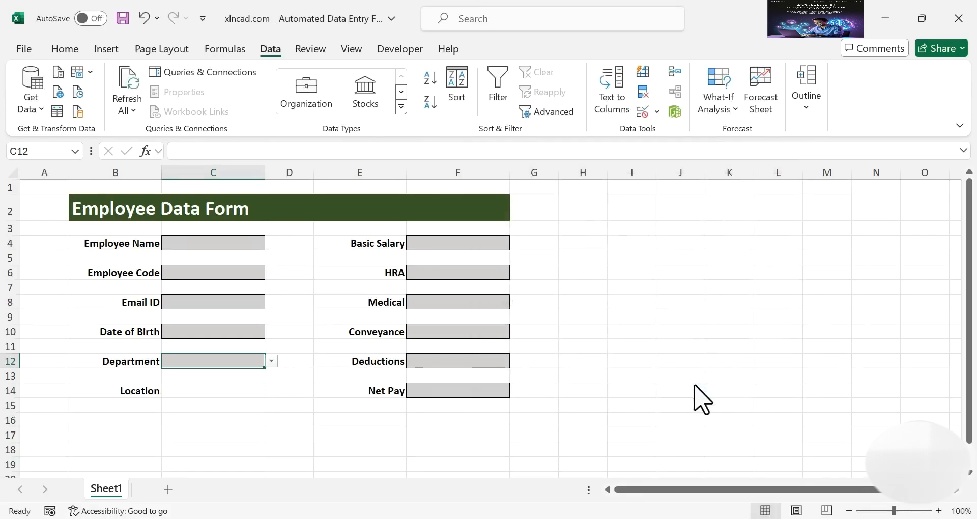
Test the Department dropdown, picking Admin and then Technical
left_click(272, 361)
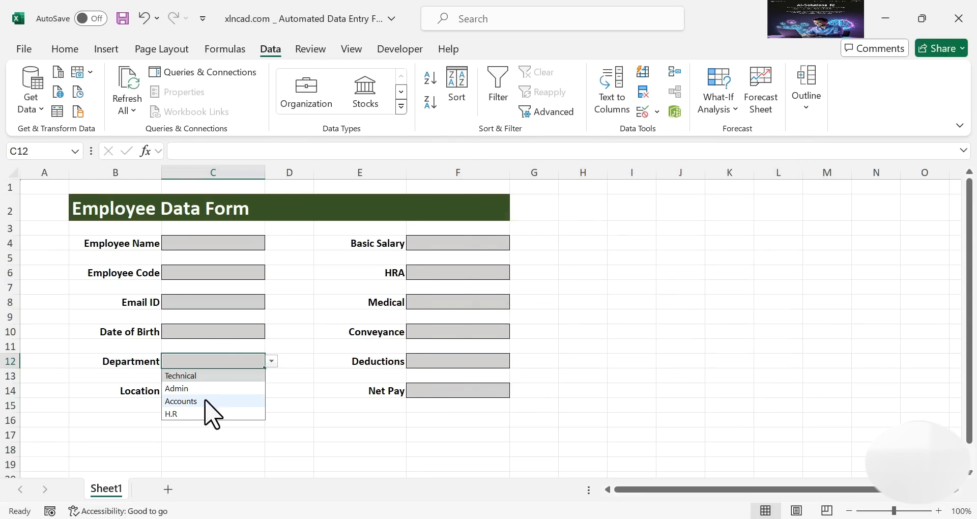
left_click(235, 390)
left_click(272, 361)
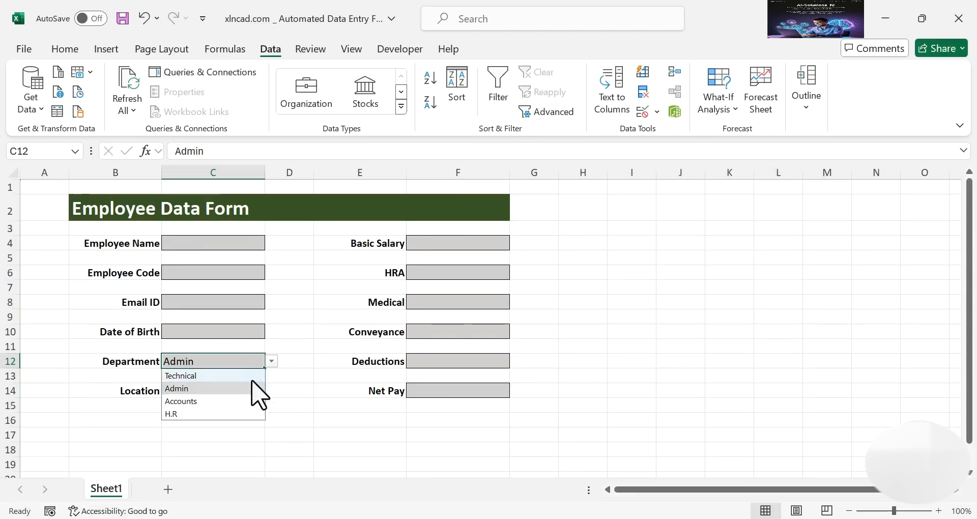
left_click(204, 375)
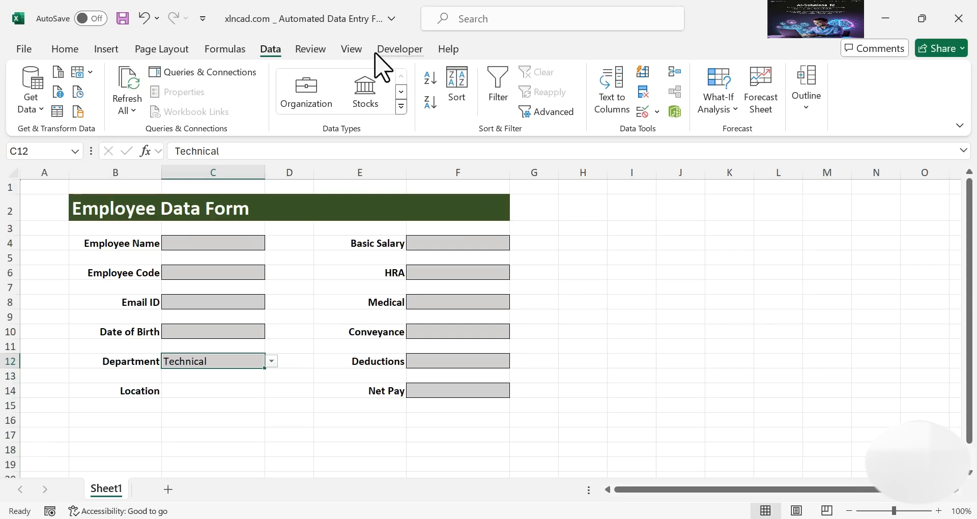
Enable the Developer tab through Customize the Ribbon and switch to it
right_click(311, 48)
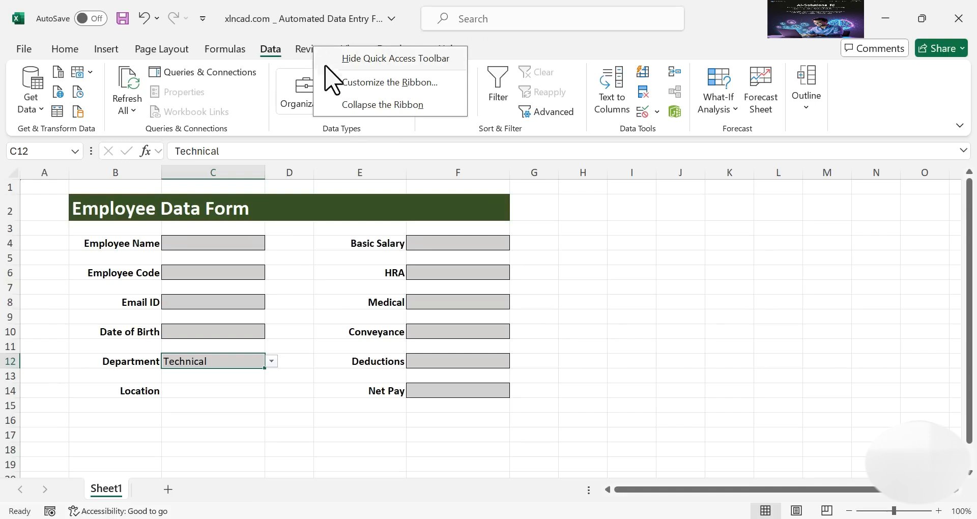
left_click(356, 83)
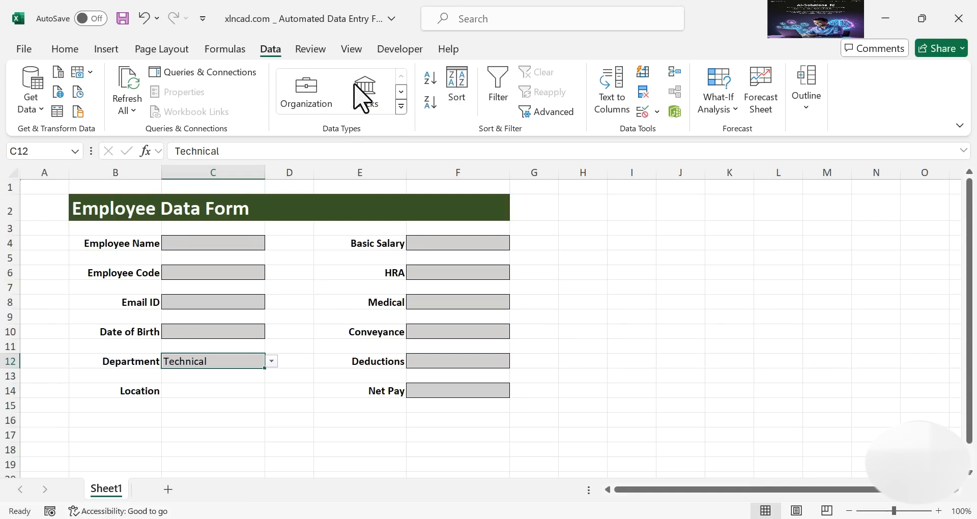
left_click(576, 211)
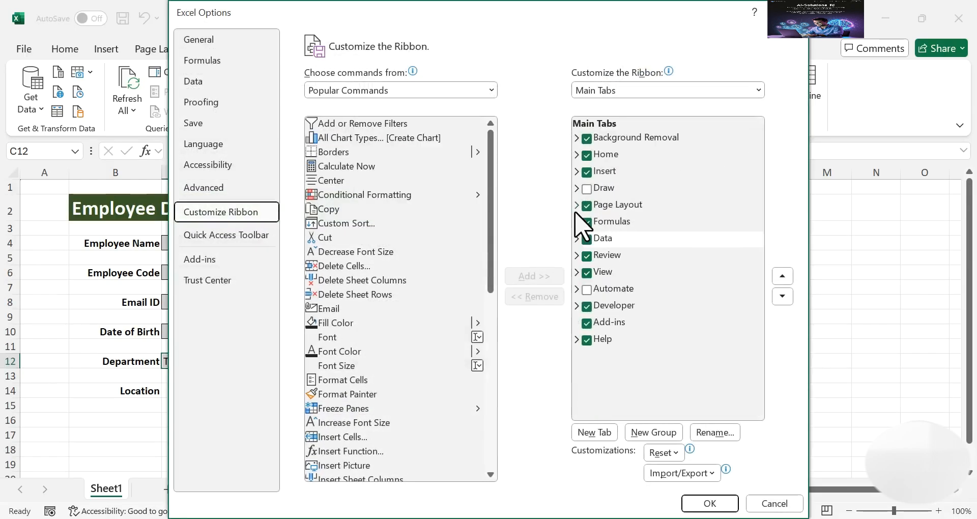
left_click(587, 306)
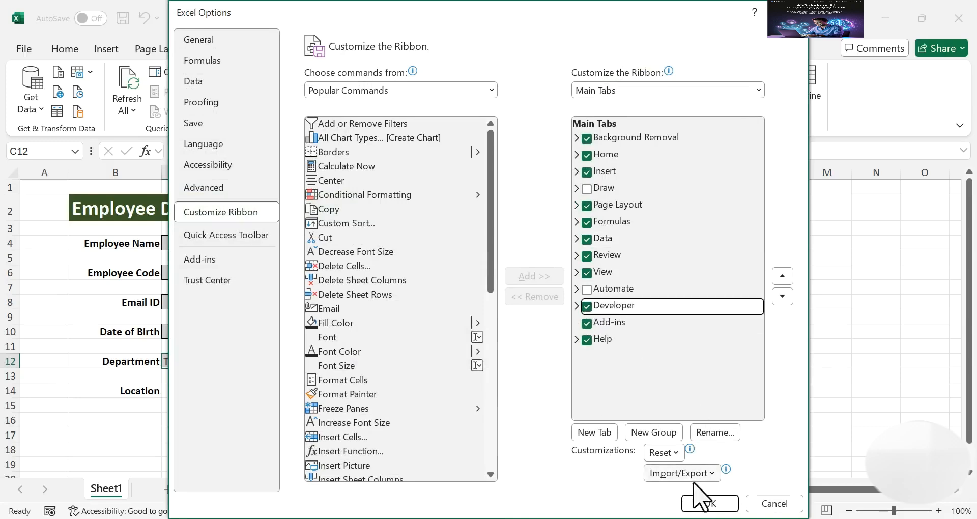
left_click(708, 503)
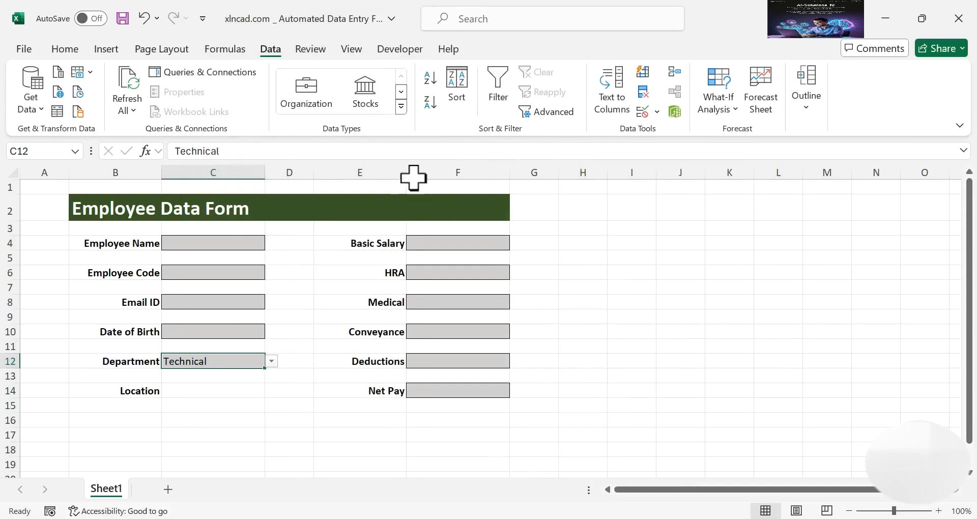
left_click(393, 49)
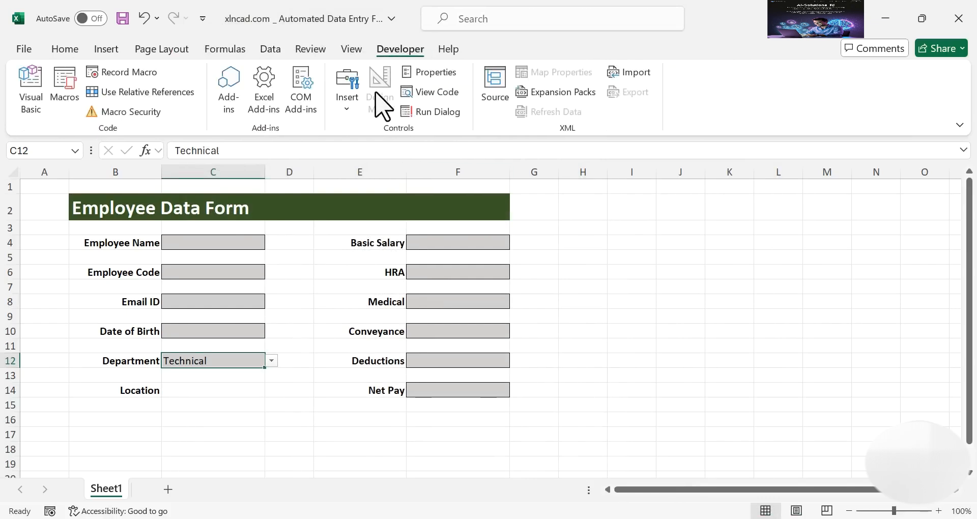
Insert a Form Control option button labelled Site beside Location
left_click(348, 110)
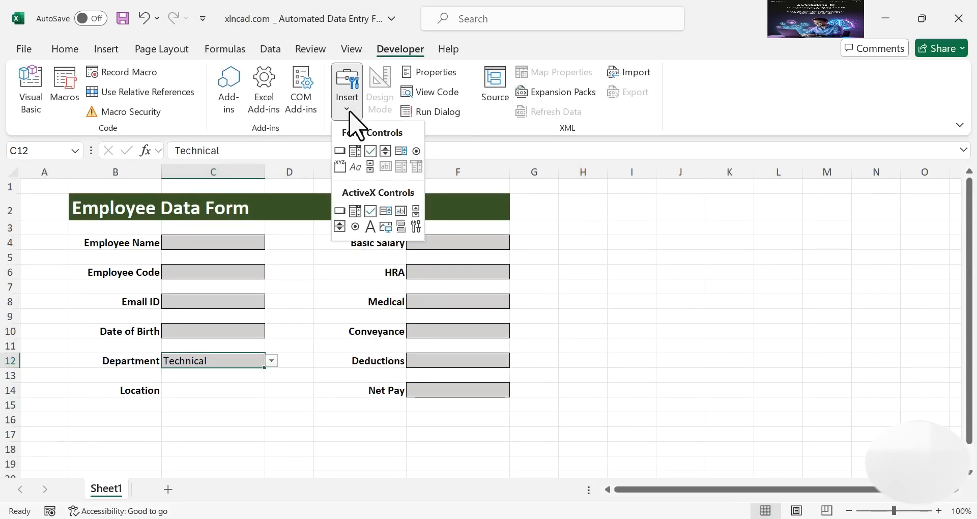
left_click(416, 151)
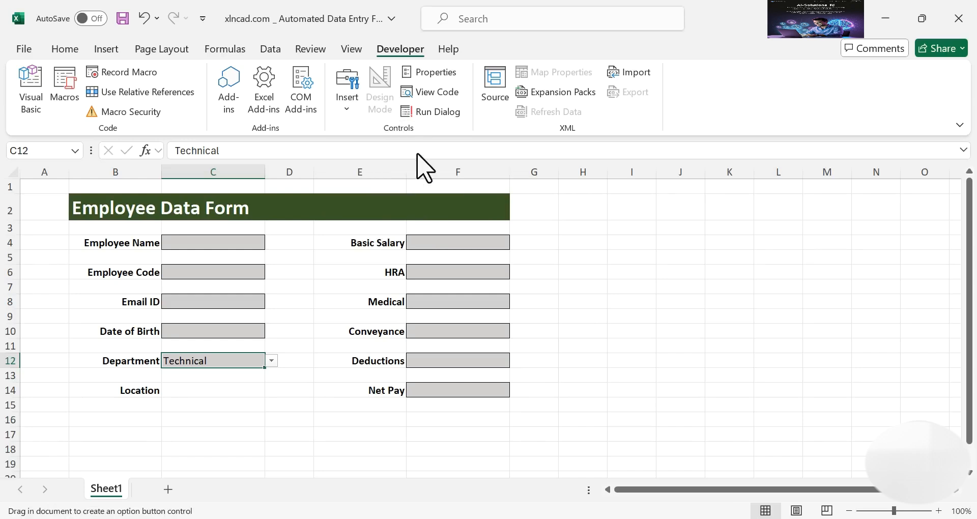
left_click(175, 390)
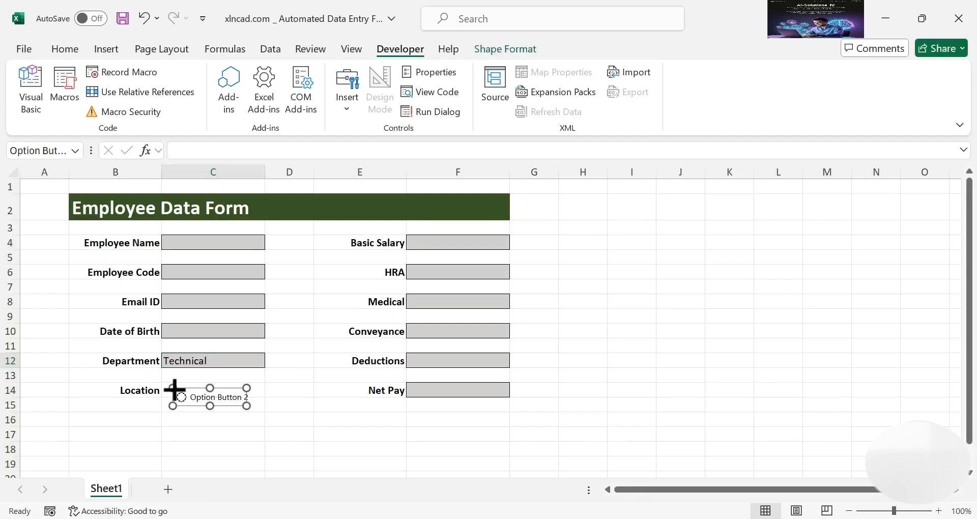
right_click(228, 401)
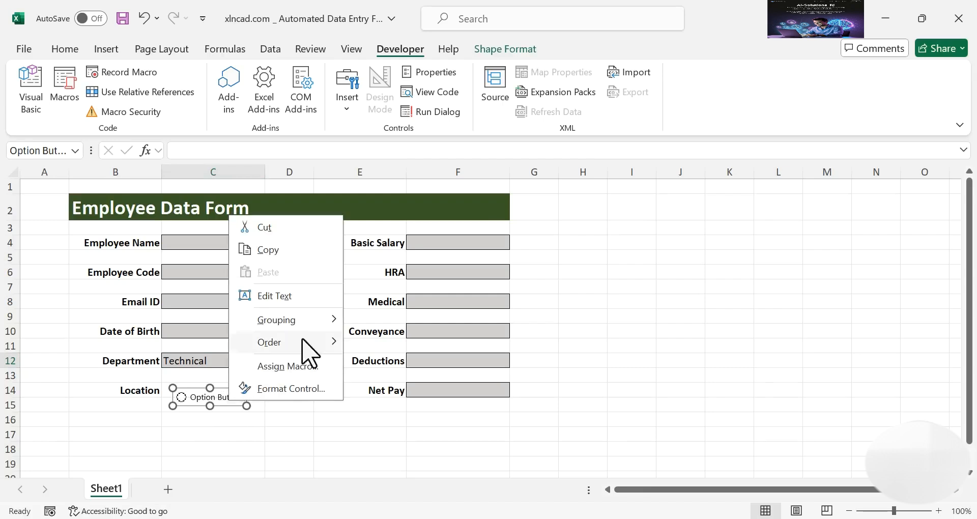
left_click(313, 300)
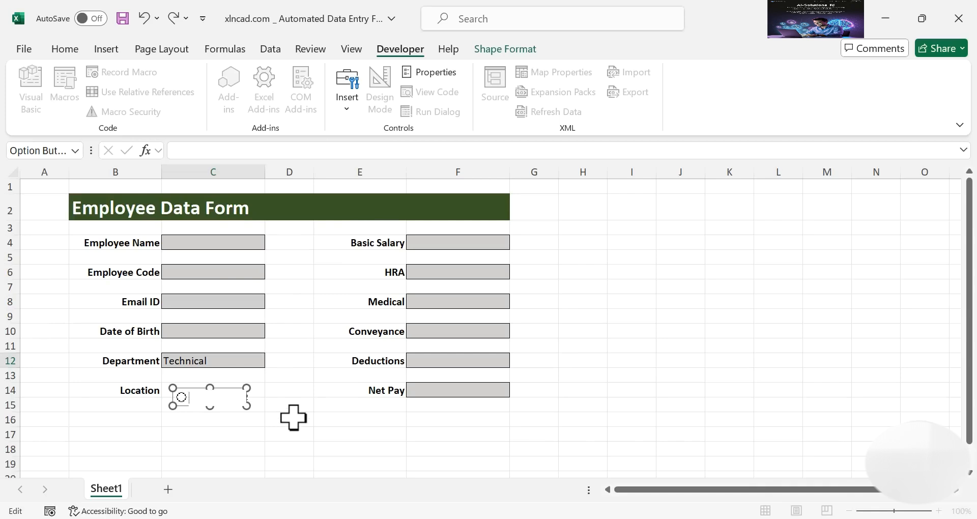
left_click(303, 420)
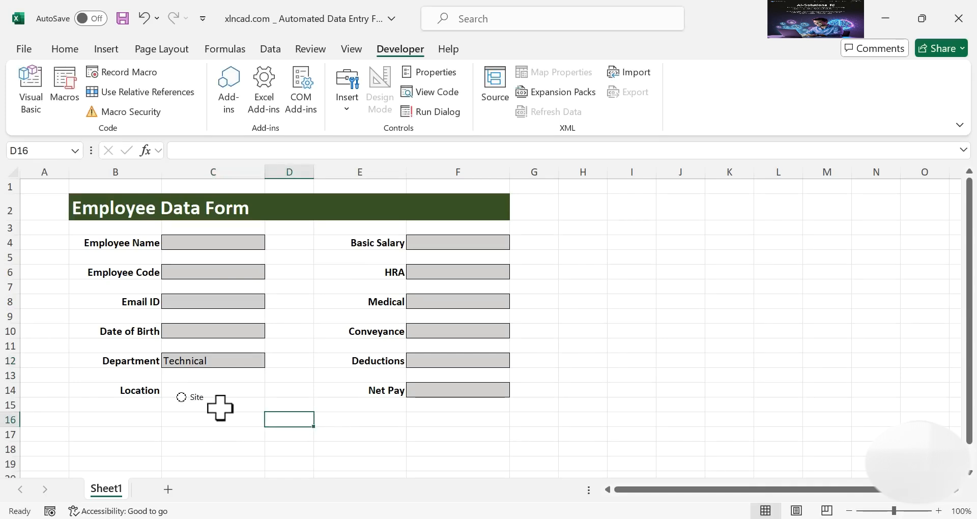
Duplicate the Site button, move the copy right and label it Office
right_click(198, 400)
key("Escape")
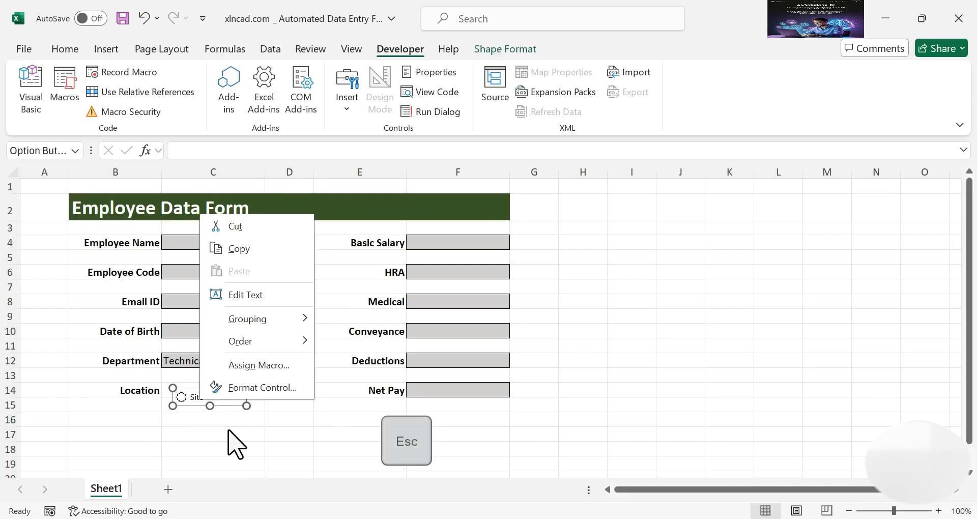
key("ctrl+d")
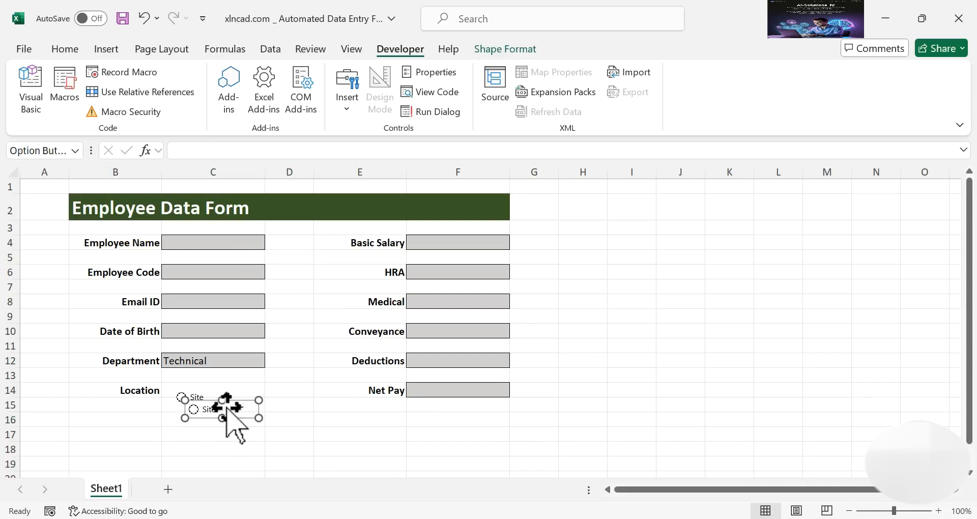
left_click_drag(239, 400, 284, 403)
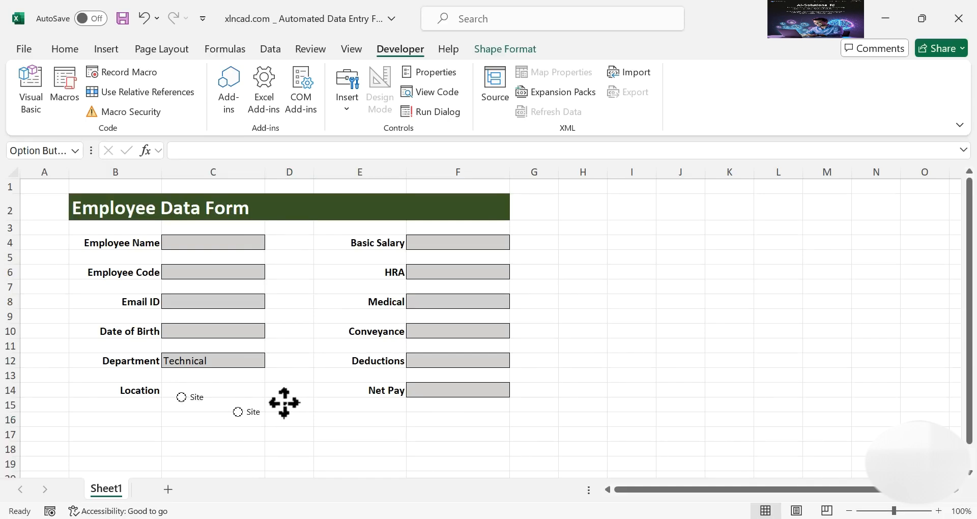
right_click(276, 414)
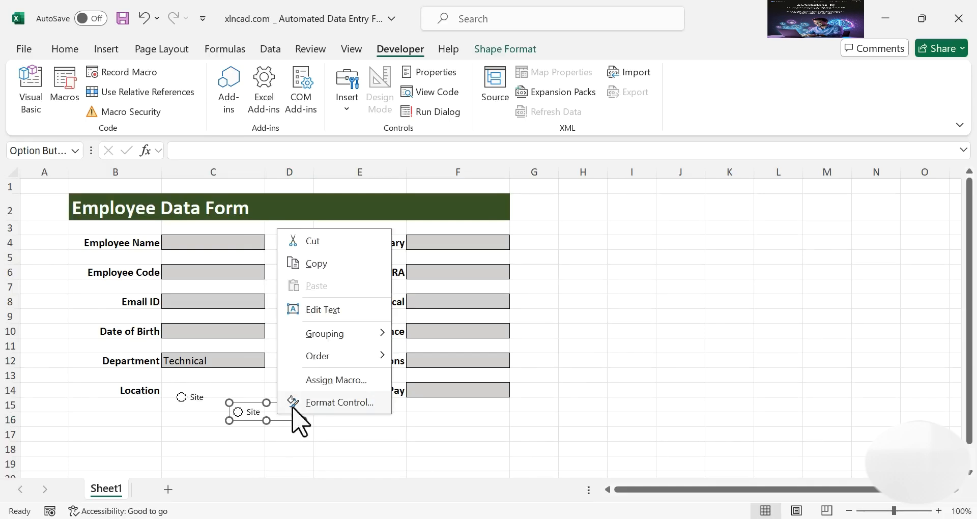
left_click(345, 312)
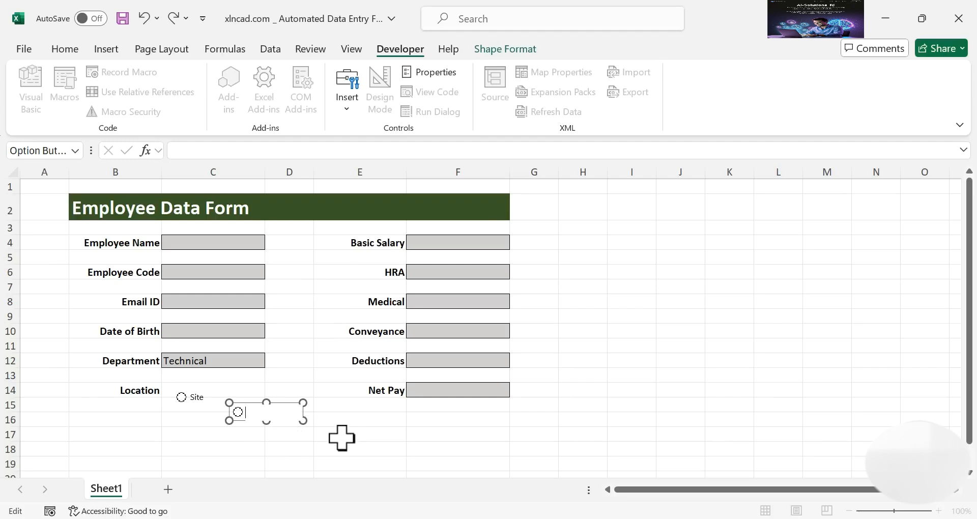
type("Office")
left_click(341, 437)
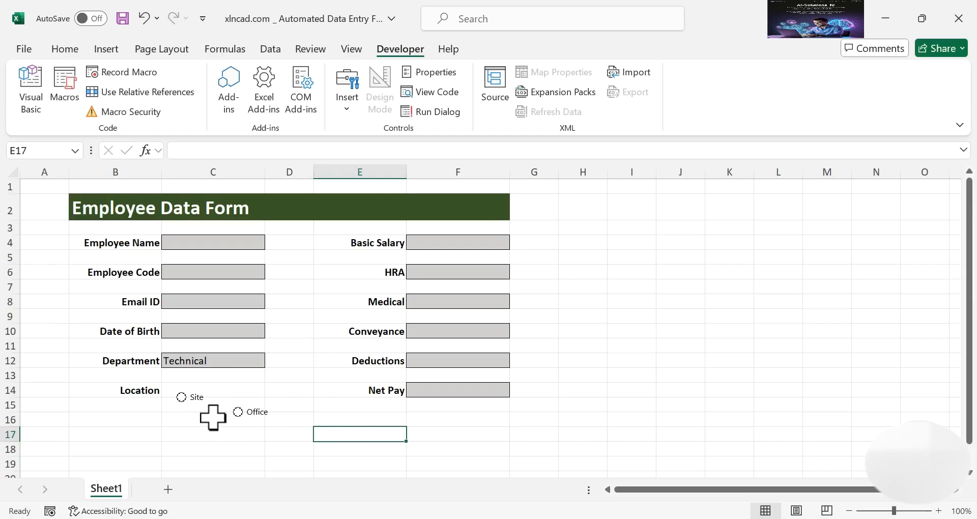
Align Site and Office on their middles and position them level with Location
right_click(196, 403)
key("Escape")
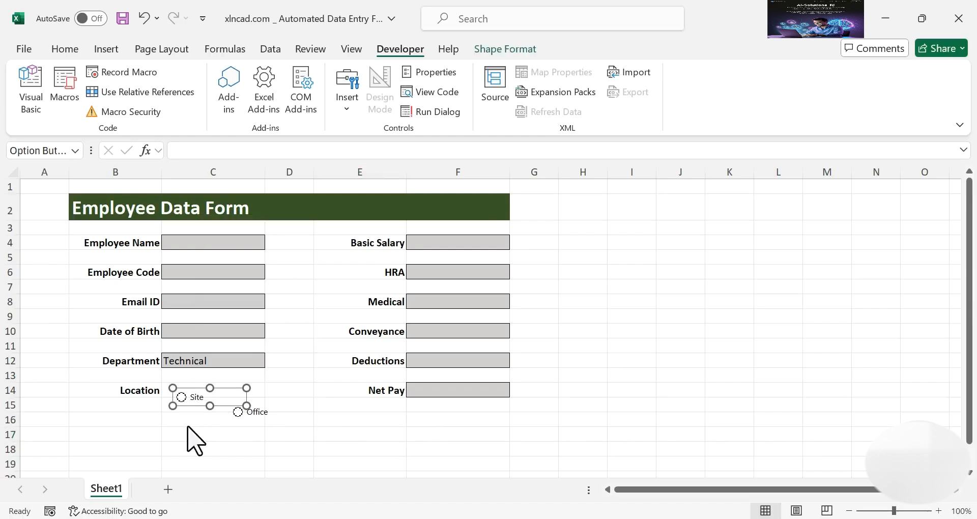
left_click(269, 411, "ctrl")
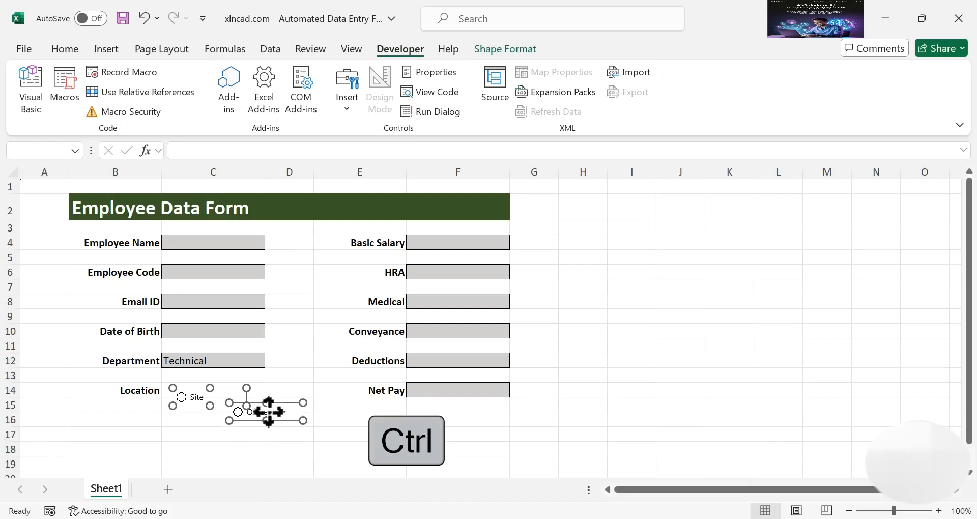
left_click(519, 49)
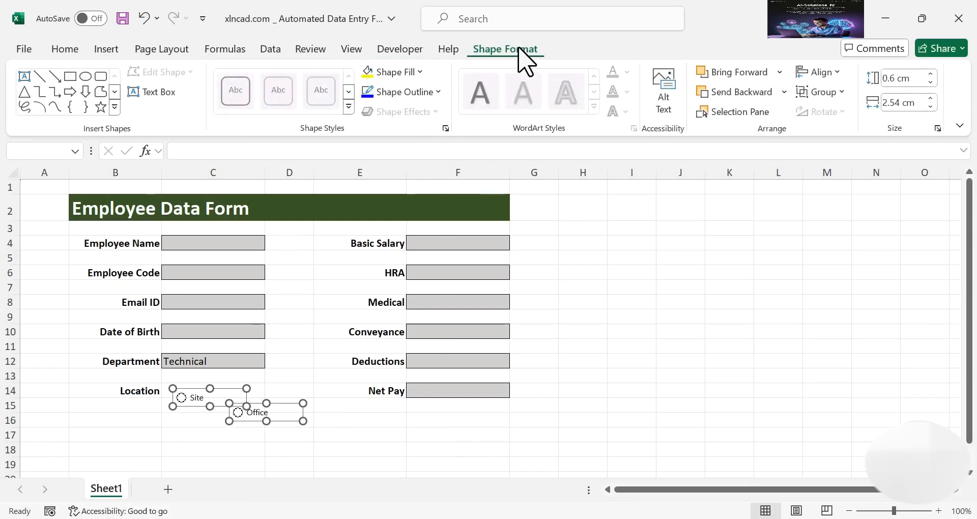
left_click(835, 72)
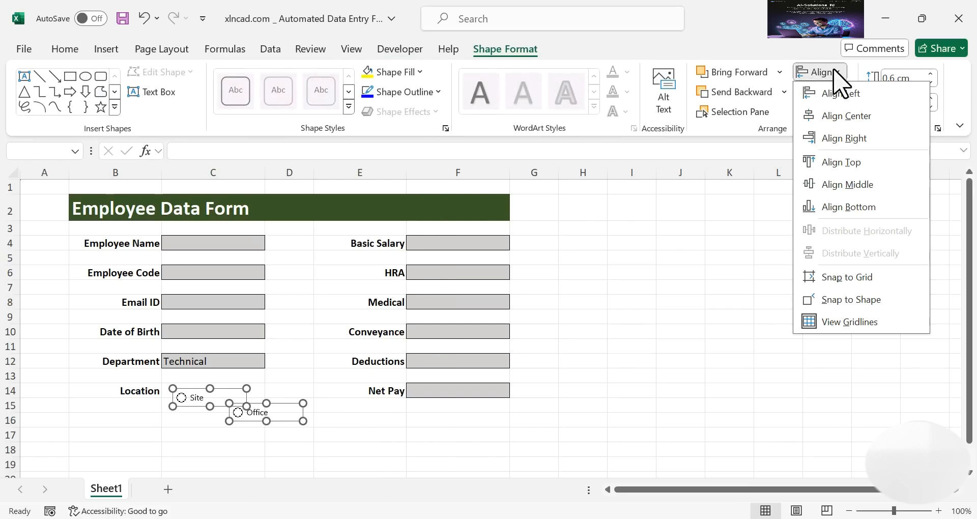
left_click(856, 184)
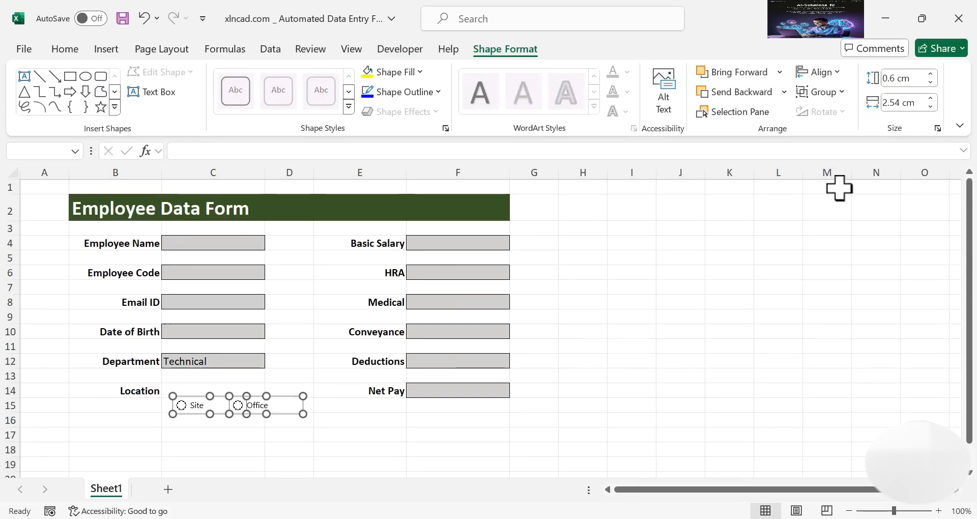
left_click_drag(218, 396, 208, 383)
left_click(288, 420)
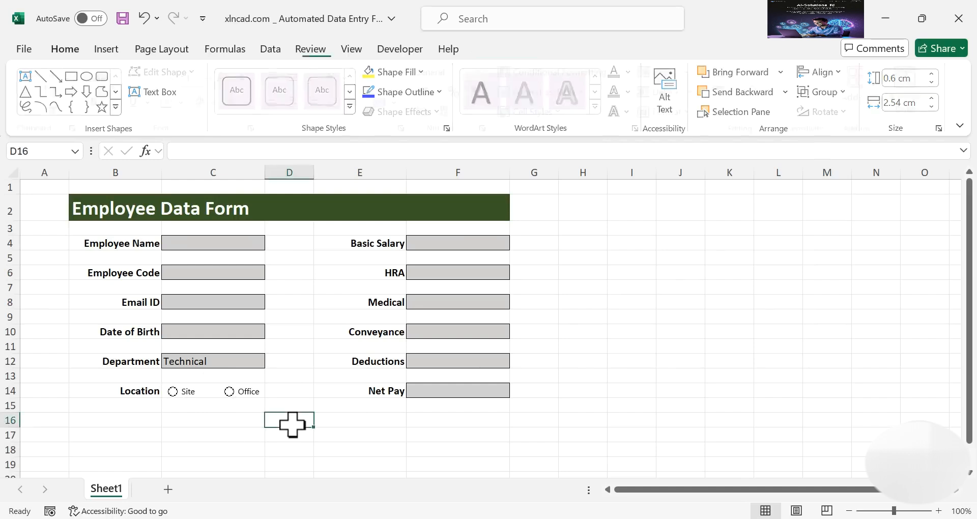
right_click(240, 395)
key("Escape")
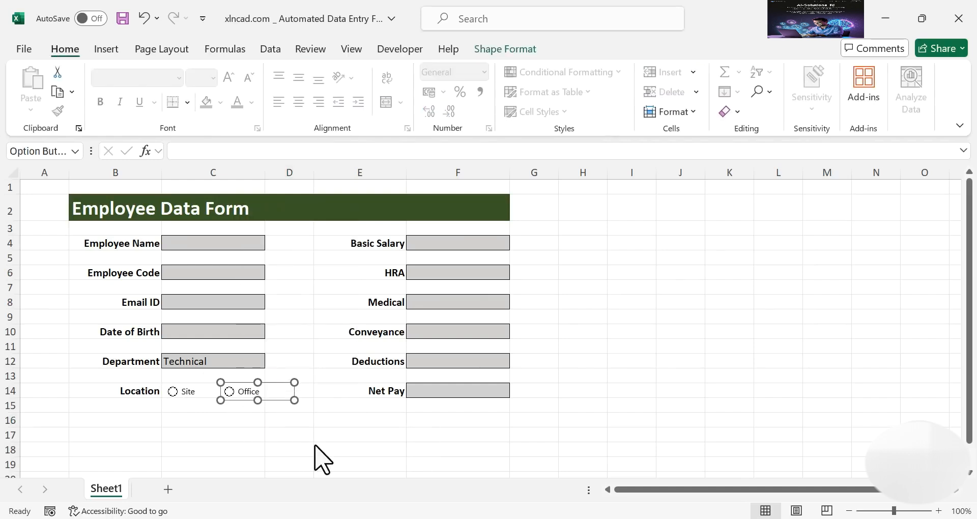
key("Left")
key("Left")
key("Left")
key("Left")
key("Left")
key("Left")
key("Left")
key("Left")
key("Left")
key("Left")
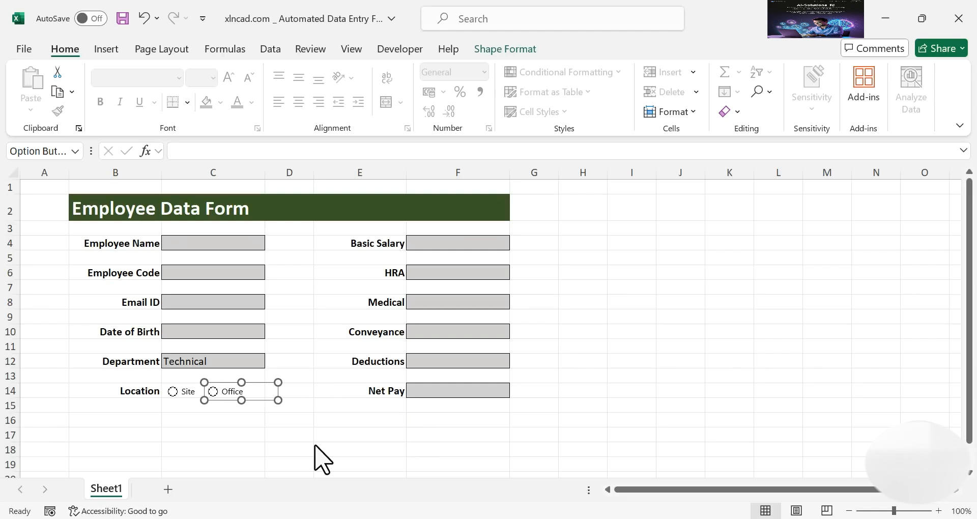
left_click(325, 433)
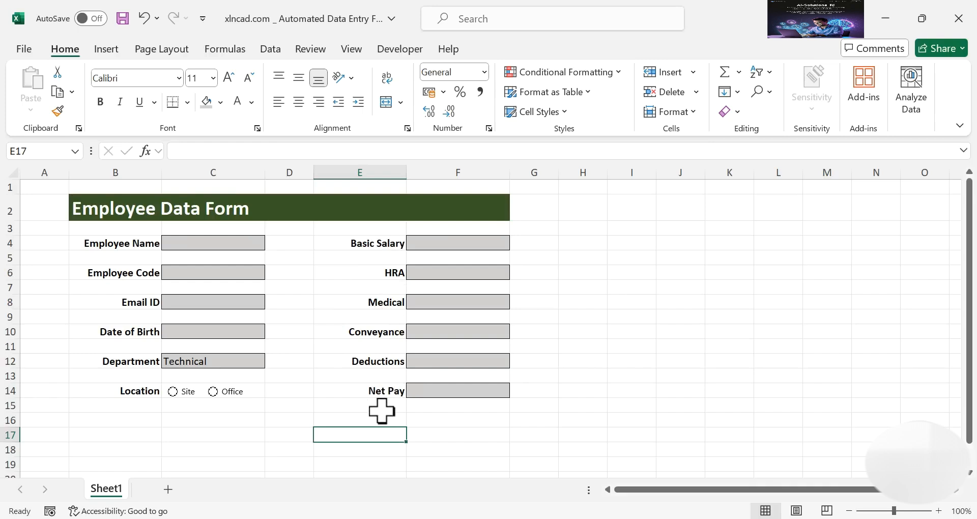
Enter =F4+F6+F8+F10-F12 in the Net Pay cell F14
left_click(474, 391)
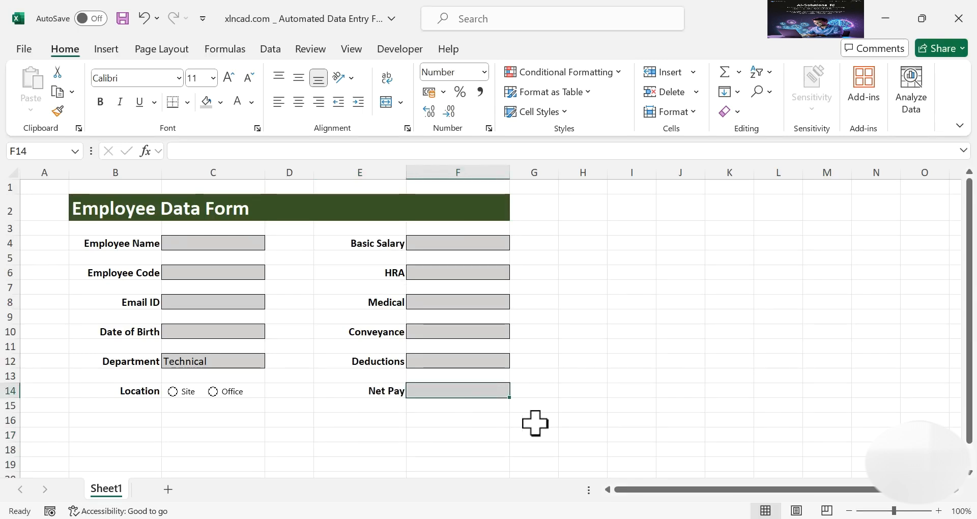
type("=")
left_click(438, 244)
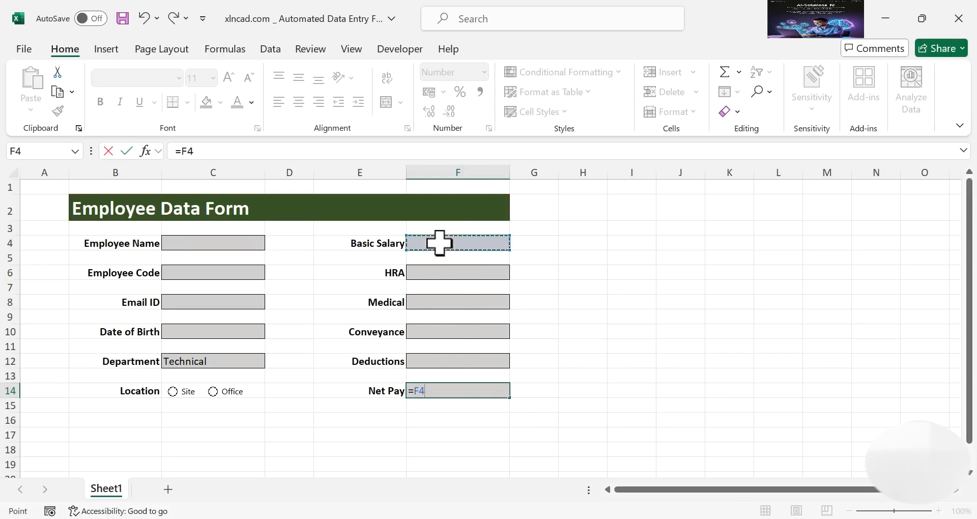
type("+")
left_click(480, 273)
type("+")
left_click(471, 302)
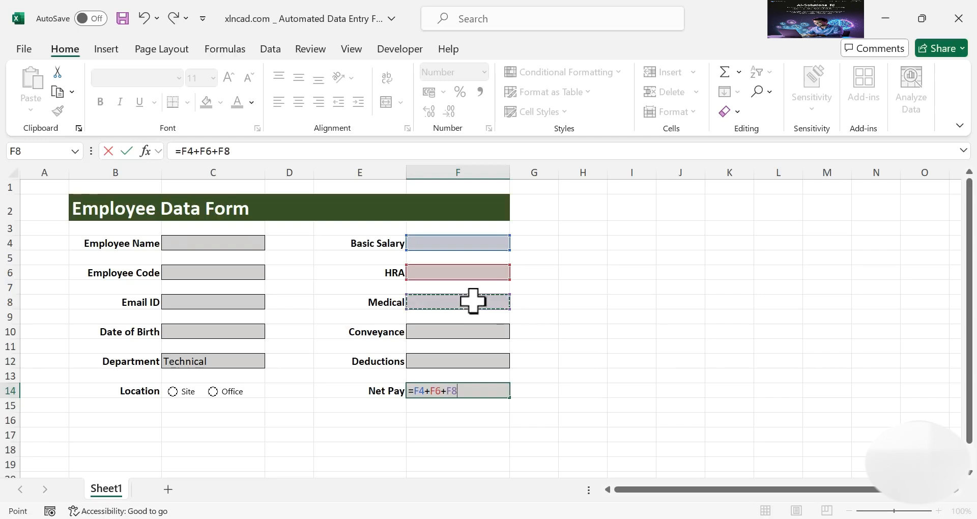
type("+")
left_click(472, 333)
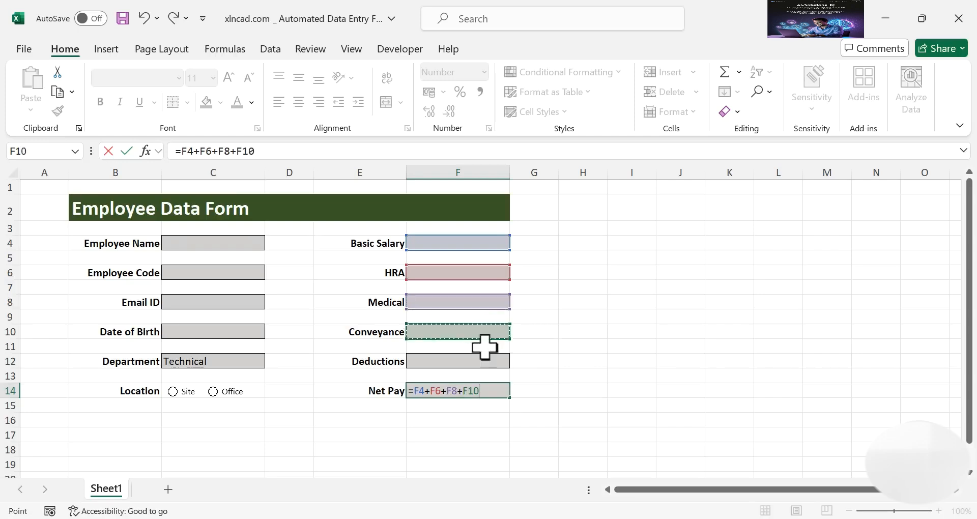
type("-")
left_click(475, 360)
key("Return")
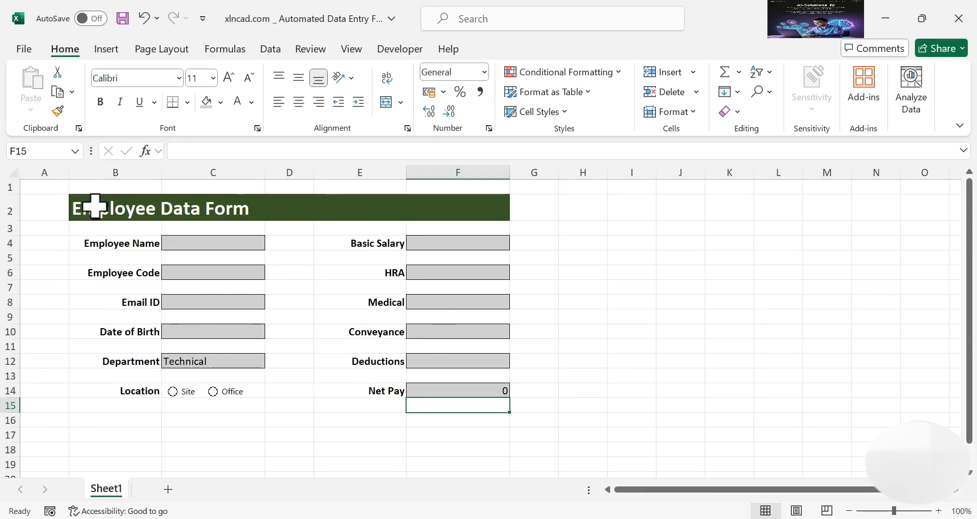
Frame the whole Employee Data Form range B2:F16 with an outside border
left_click(122, 213)
left_click_drag(145, 232, 432, 417)
left_click(188, 103)
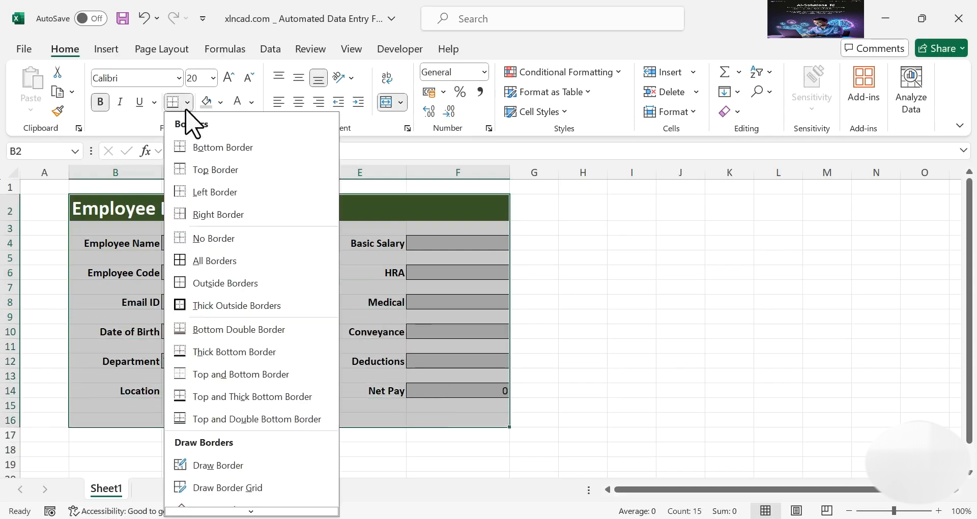
left_click(256, 284)
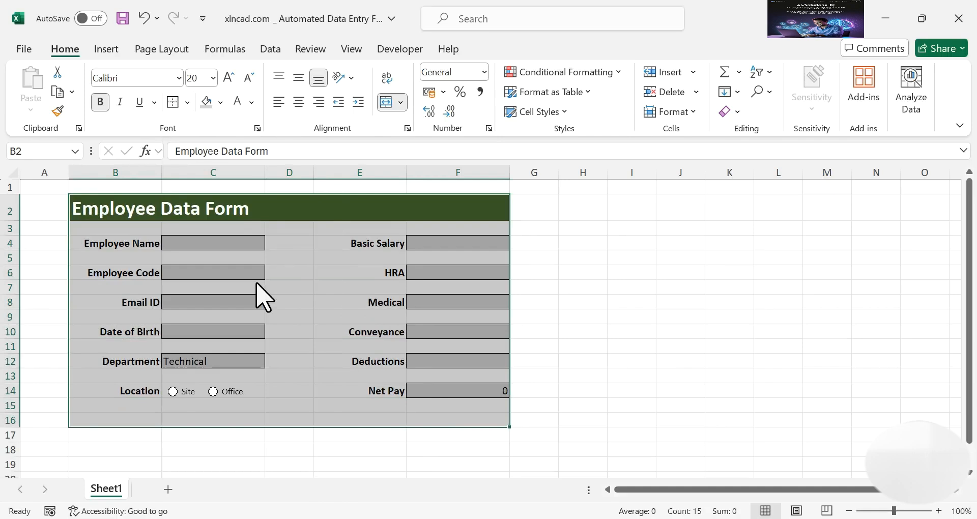
left_click(619, 315)
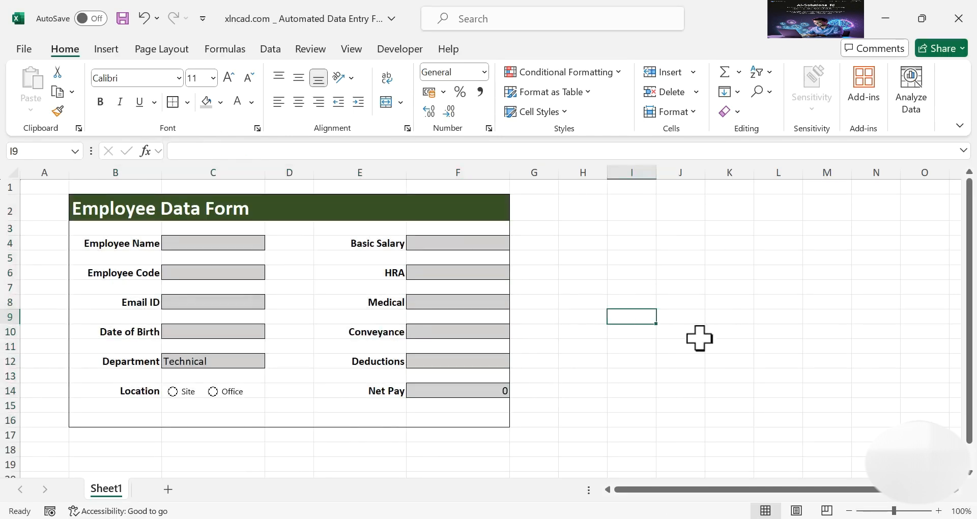
left_click(351, 49)
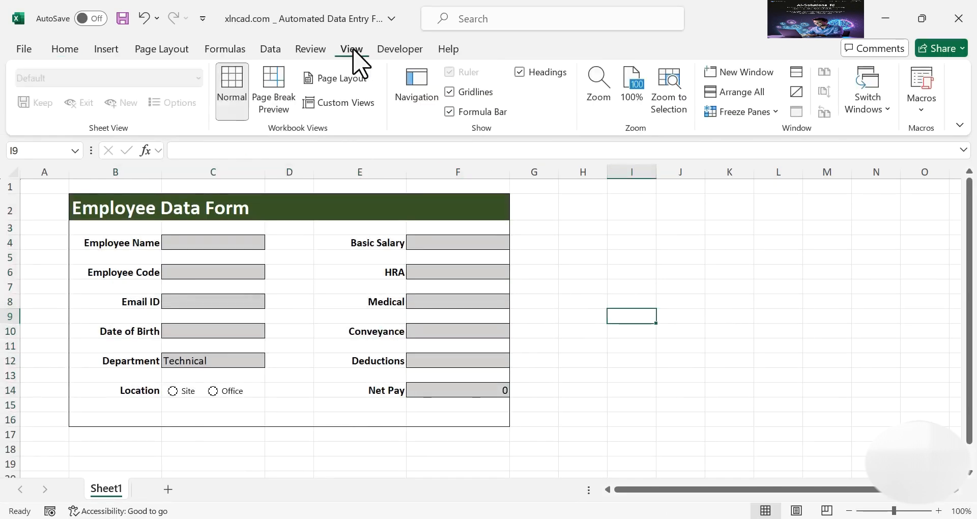
Hide the gridlines, then fill column A grey and narrow it
left_click(450, 92)
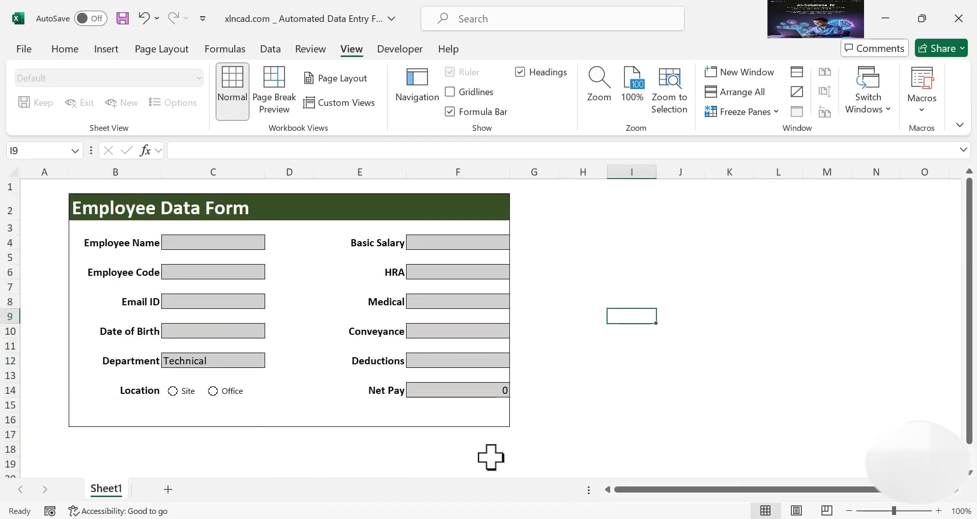
left_click(55, 172)
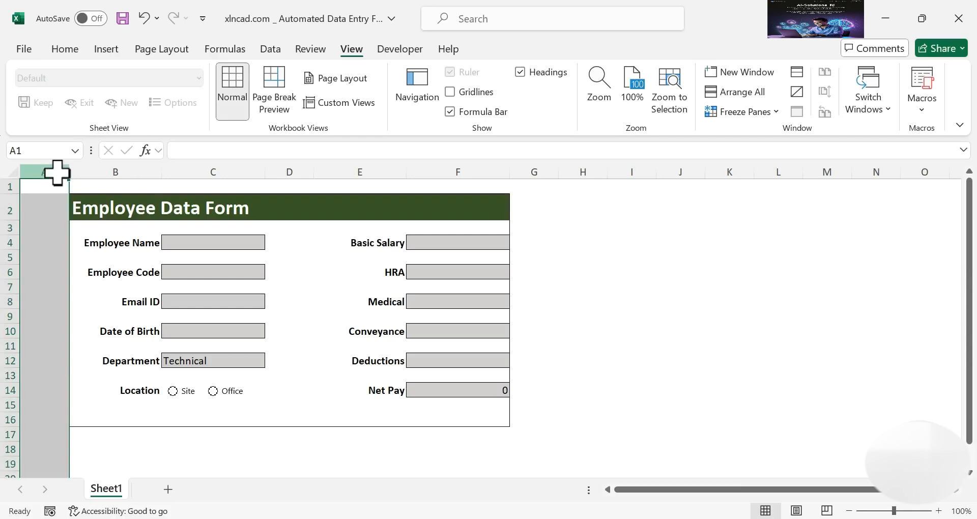
left_click(70, 51)
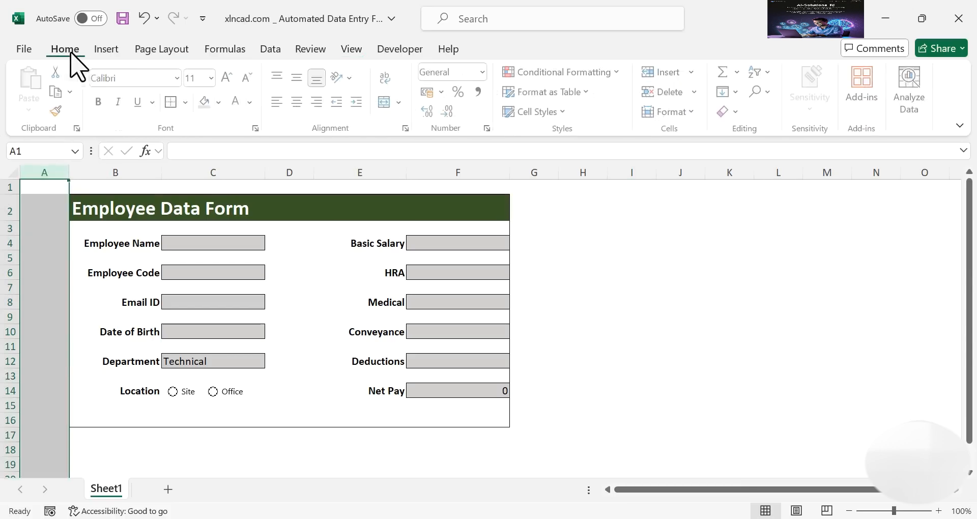
left_click(219, 102)
left_click(231, 168)
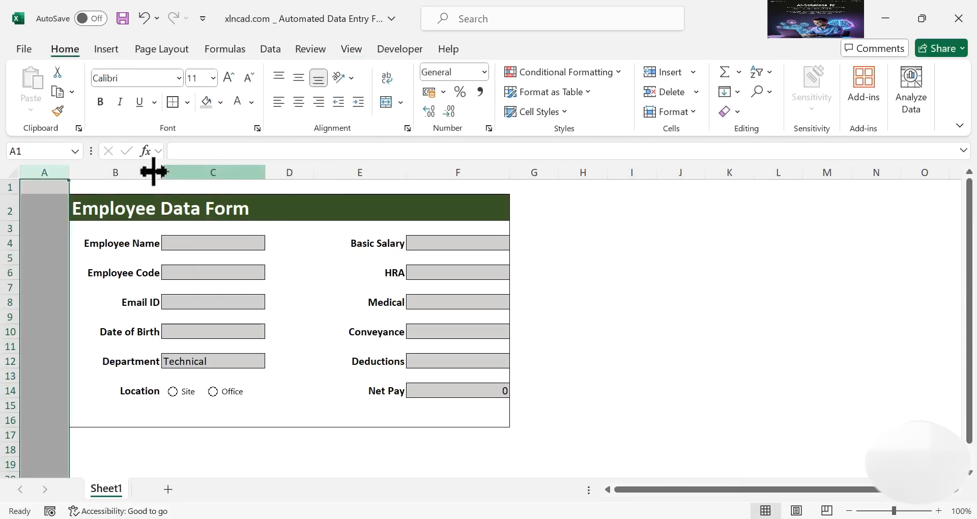
left_click_drag(69, 172, 44, 173)
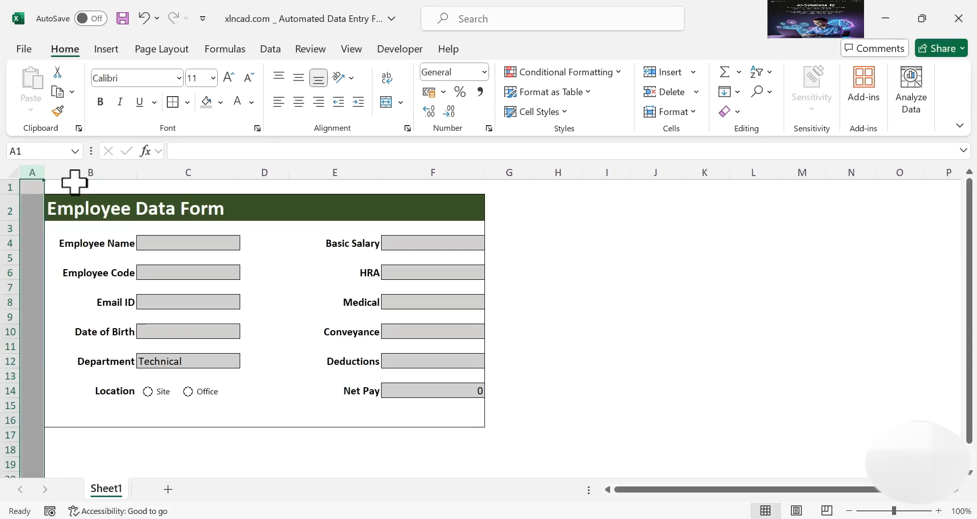
Shade row 1 grey, columns G:AI darker grey, and rows 17–109 grey
left_click(9, 188)
left_click(206, 102)
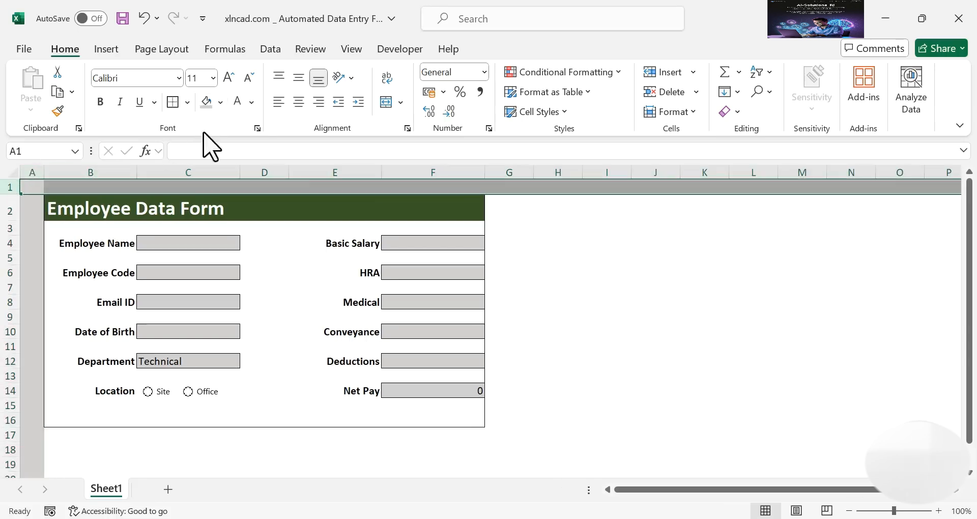
left_click_drag(509, 172, 845, 184)
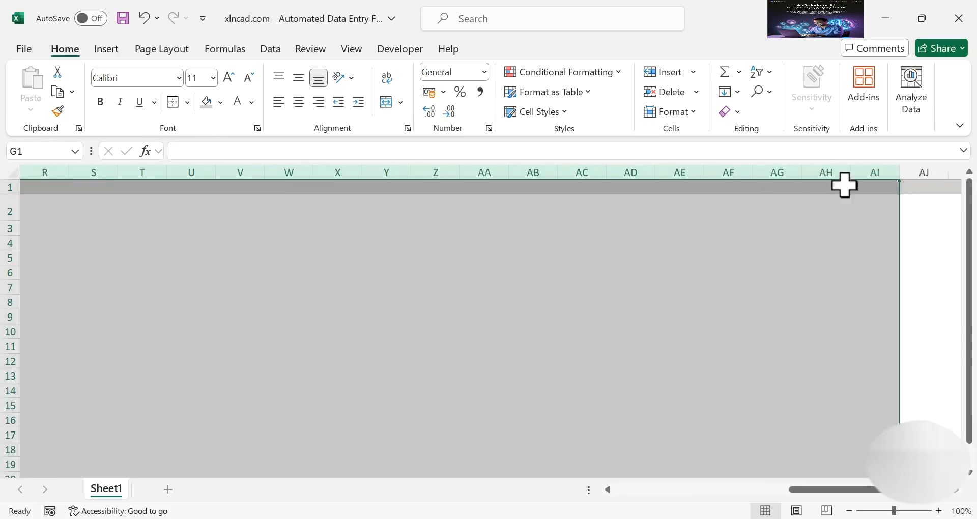
left_click(204, 103)
scroll(720, 438, "left", 10)
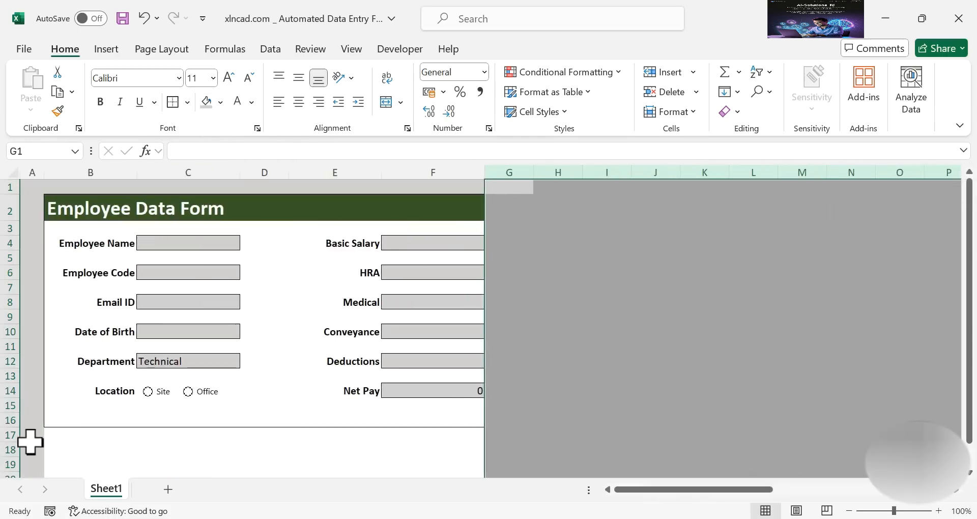
left_click_drag(8, 436, 10, 503)
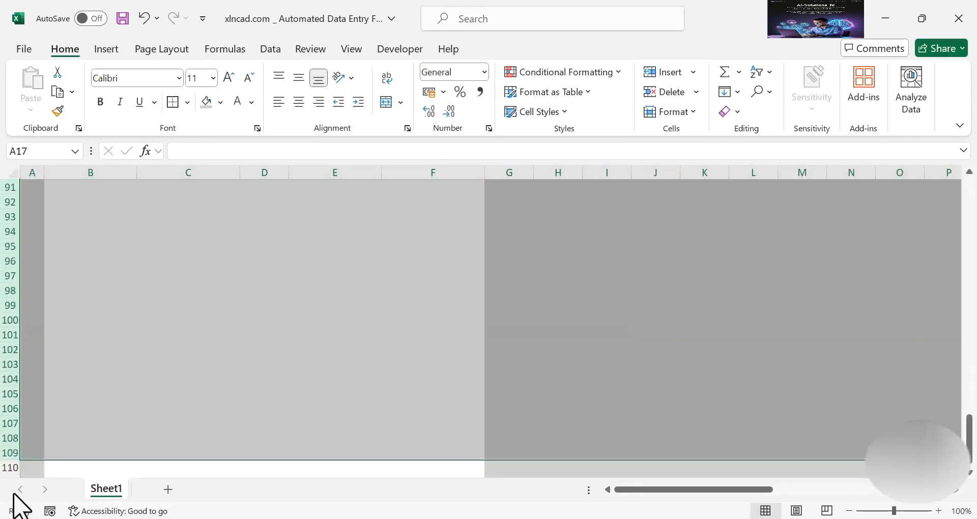
left_click(205, 107)
scroll(206, 110, "up", 20)
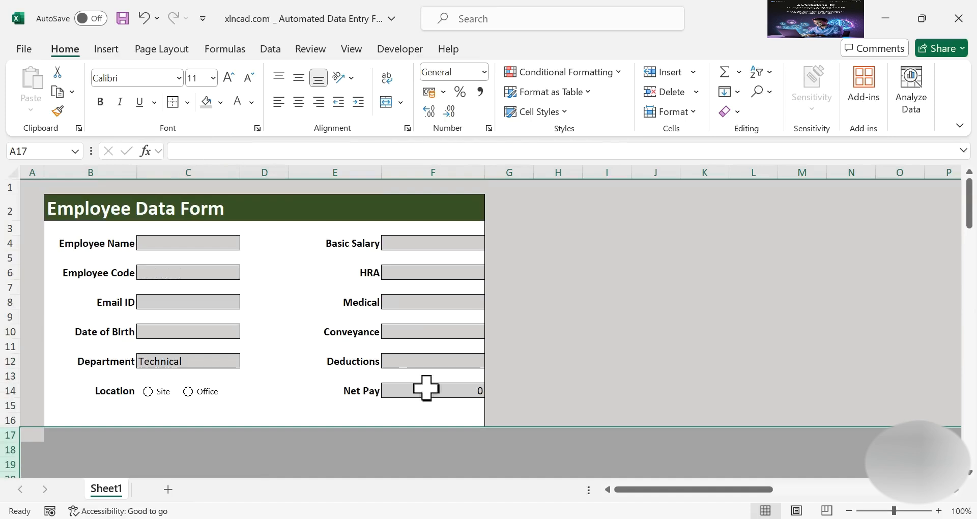
left_click(592, 304)
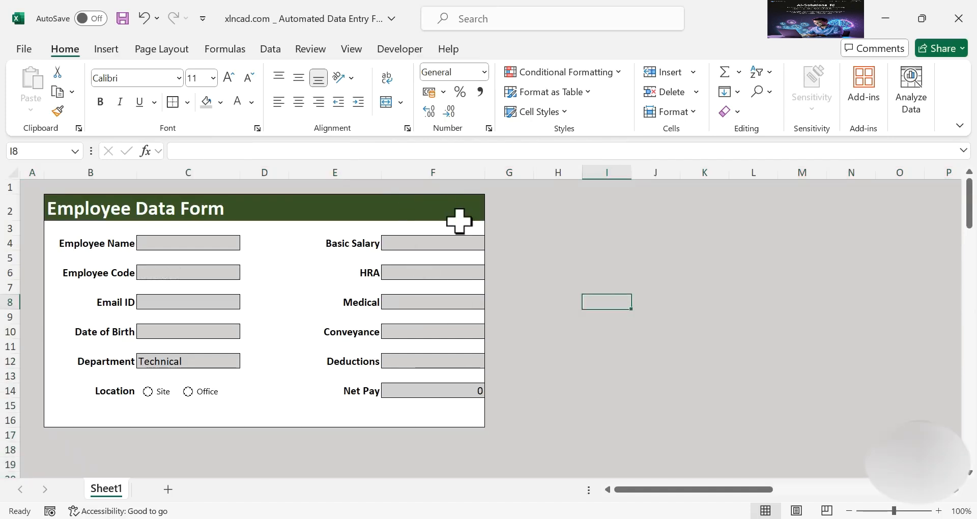
Insert the xlncad_Logo image from the Desktop into the sheet
left_click(118, 54)
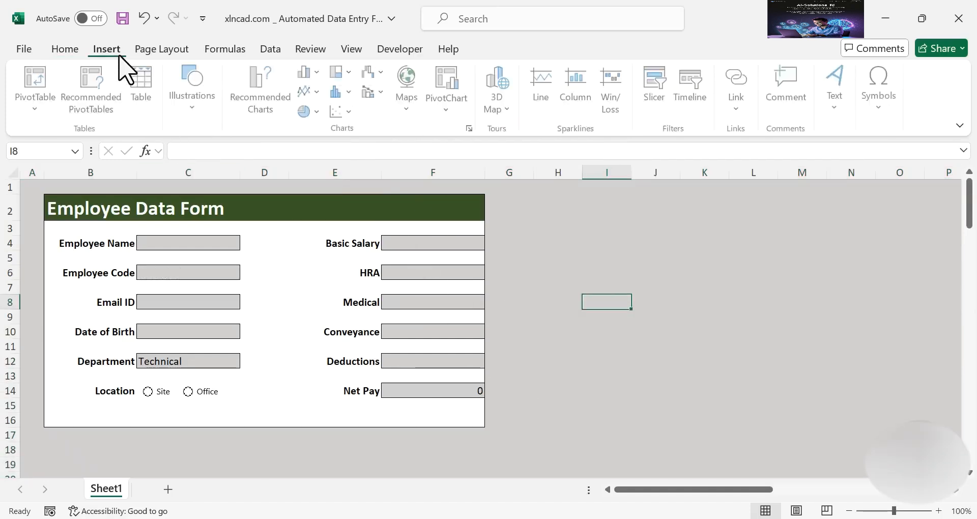
left_click(188, 109)
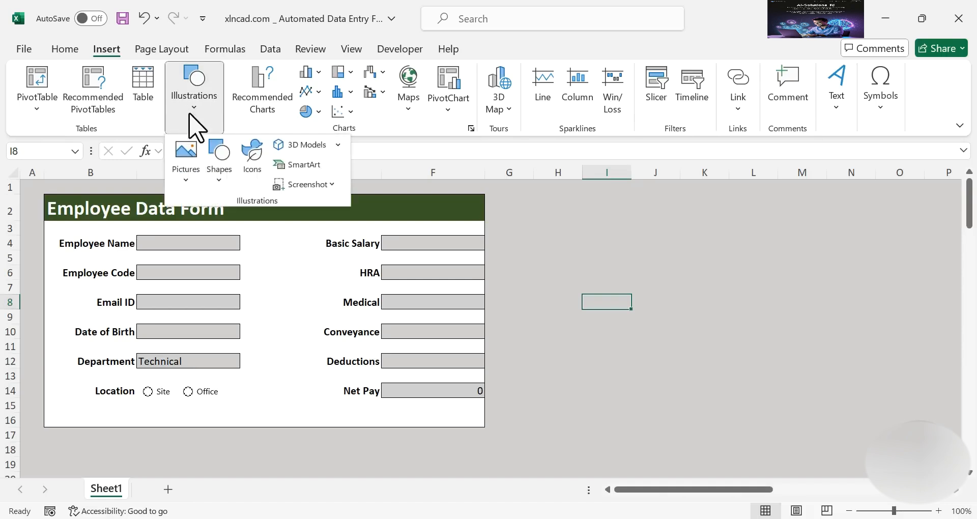
left_click(187, 178)
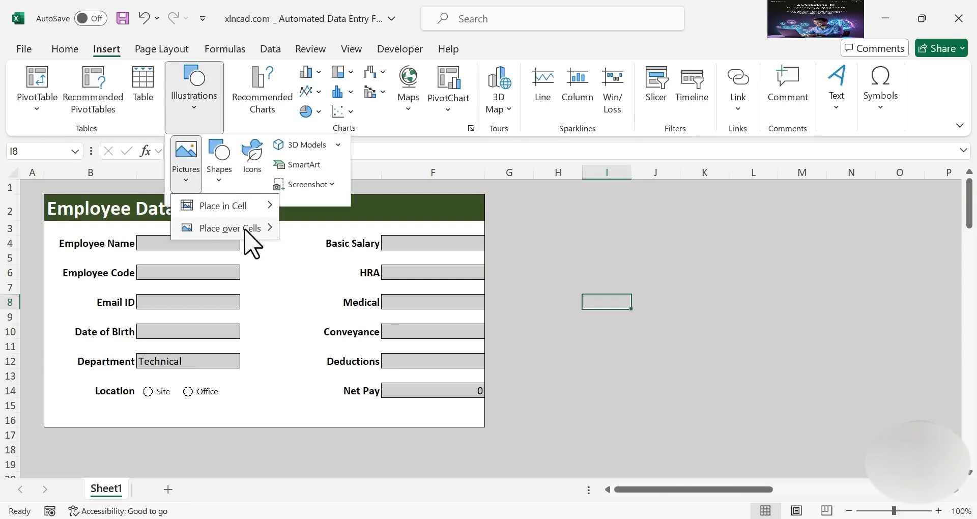
mouse_move(247, 230)
left_click(363, 256)
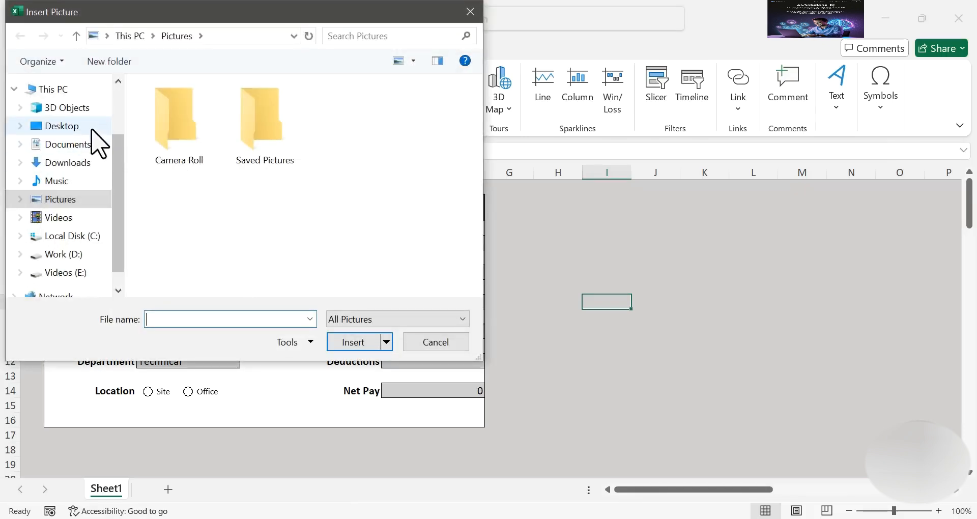
left_click(86, 126)
left_click(259, 145)
left_click(355, 342)
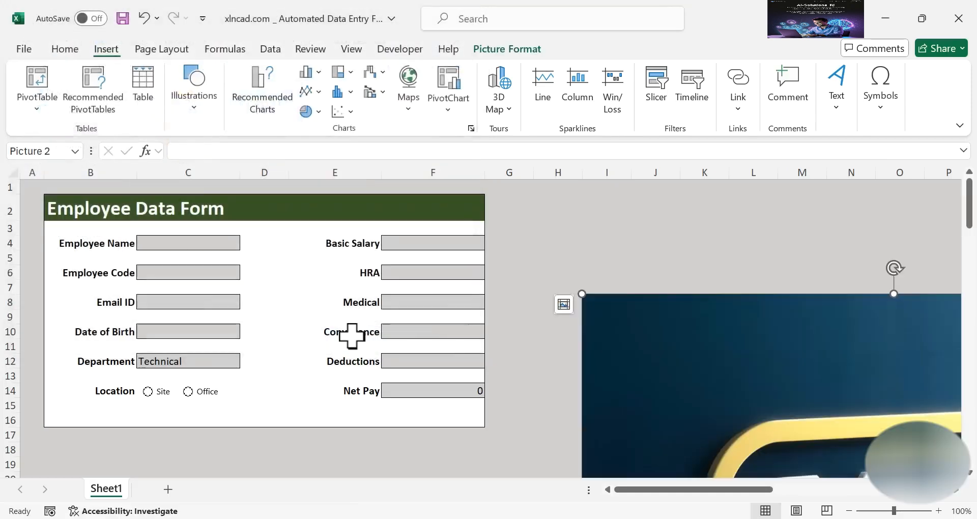
Shrink the logo to 1 cm height and move it to the title bar's right end
left_click_drag(582, 293, 714, 426)
left_click_drag(828, 447, 508, 279)
left_click_drag(367, 199, 560, 277)
left_click_drag(604, 305, 624, 278)
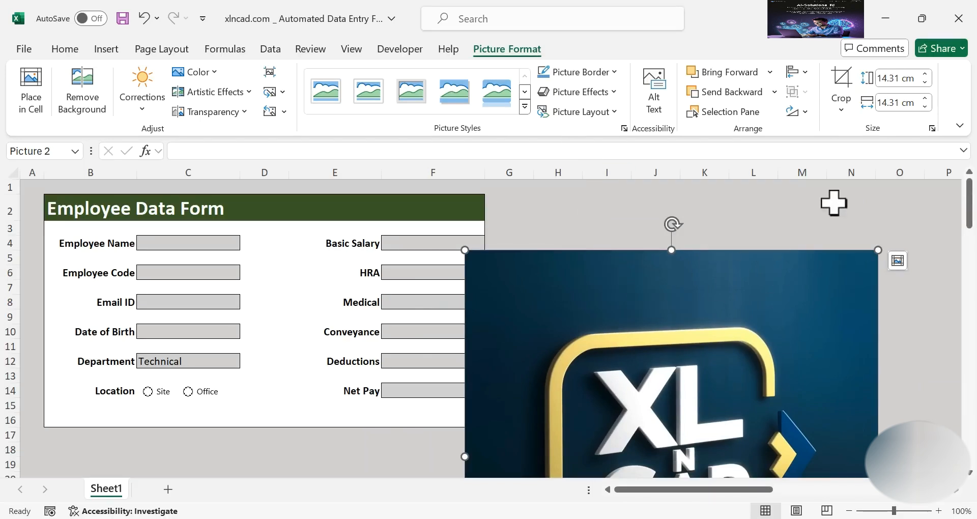
left_click(900, 80)
type("1")
key("Return")
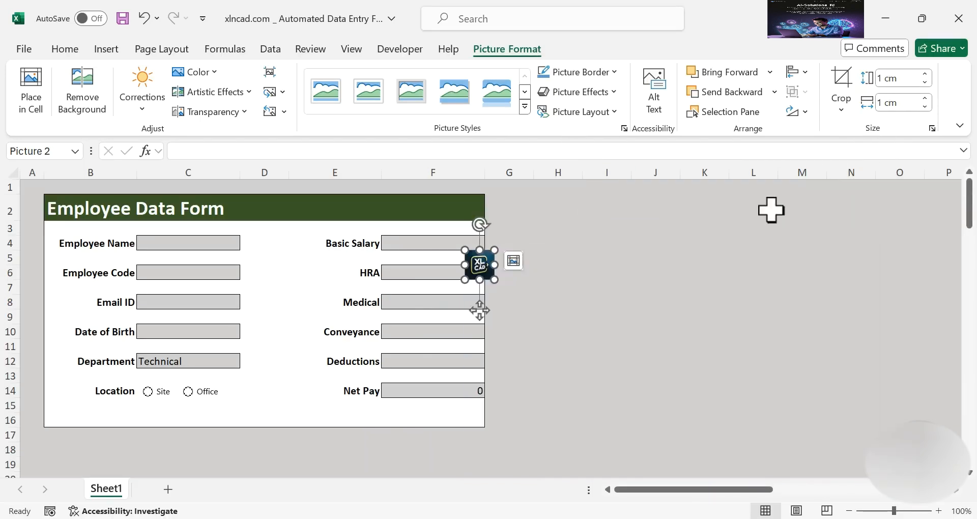
left_click_drag(479, 267, 471, 213)
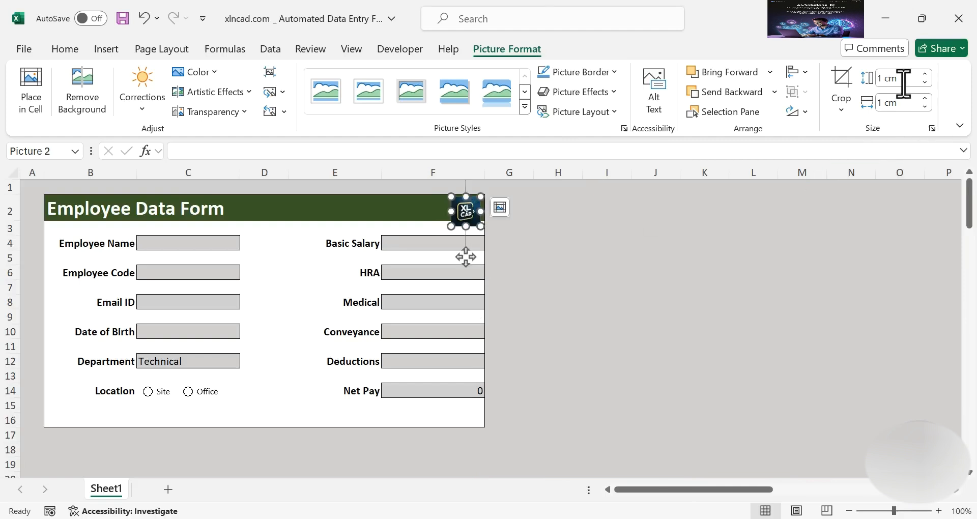
Set the logo to 0.8 cm square and nudge it right within the header
left_click(905, 82)
key("Return")
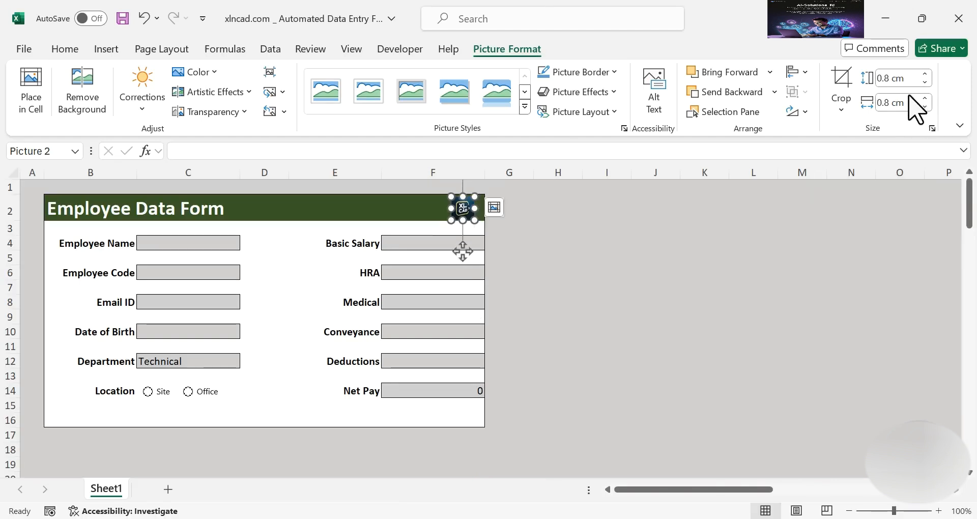
left_click_drag(463, 251, 467, 250)
left_click(577, 245)
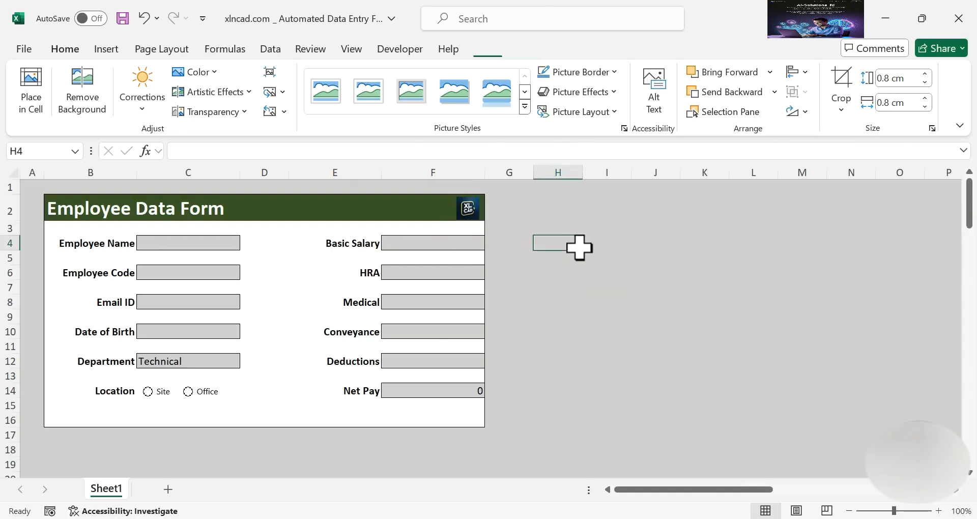
left_click(477, 206)
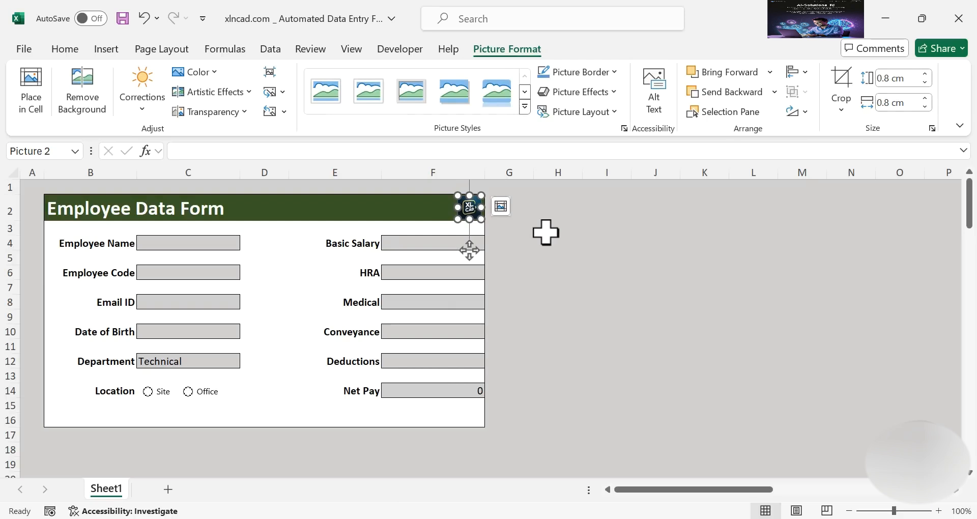
left_click(557, 244)
left_click(480, 216)
left_click(553, 260)
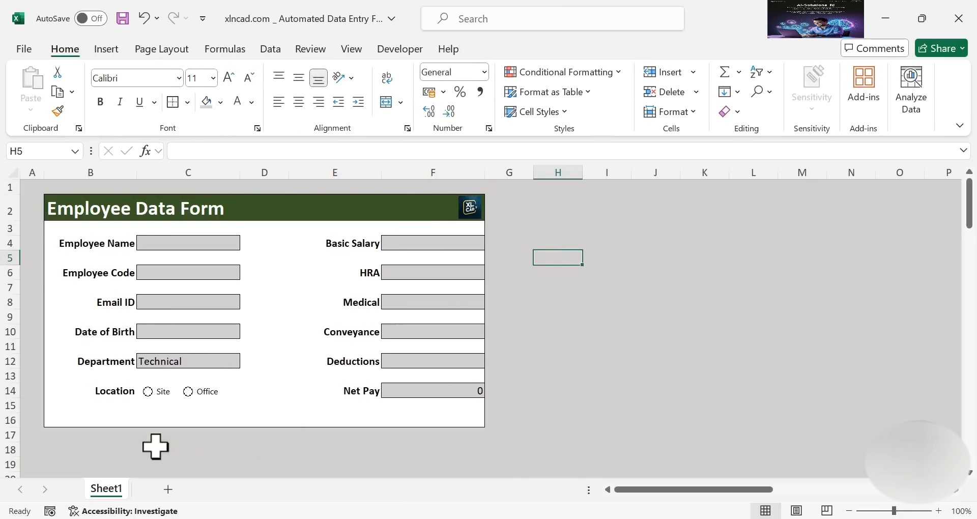
Copy the left-column labels B4:B14 and paste them as values at B23
scroll(122, 432, "down", 6)
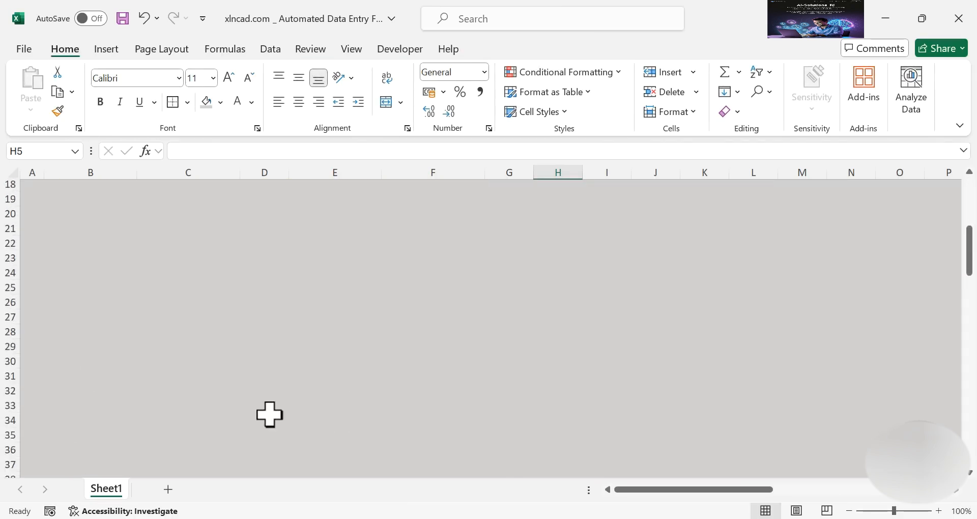
scroll(269, 415, "up", 6)
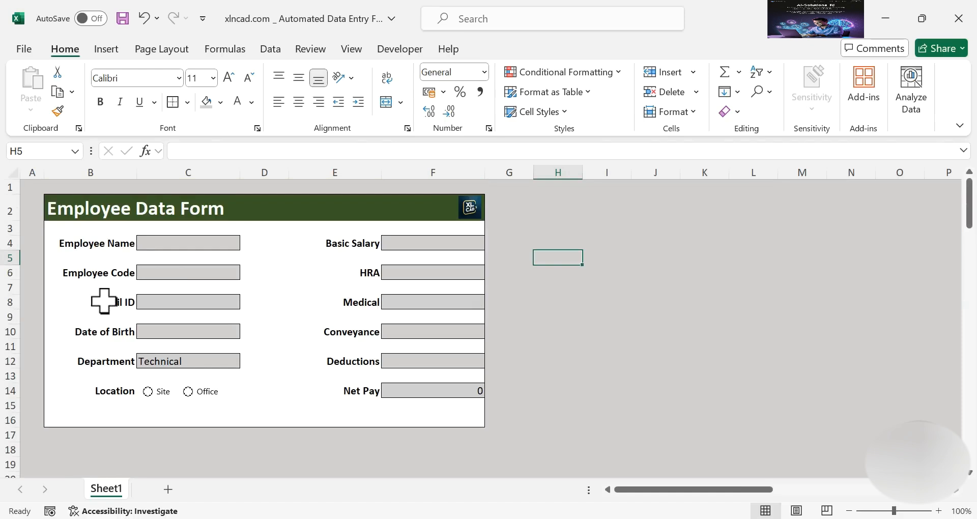
left_click_drag(117, 243, 120, 391)
right_click(116, 296)
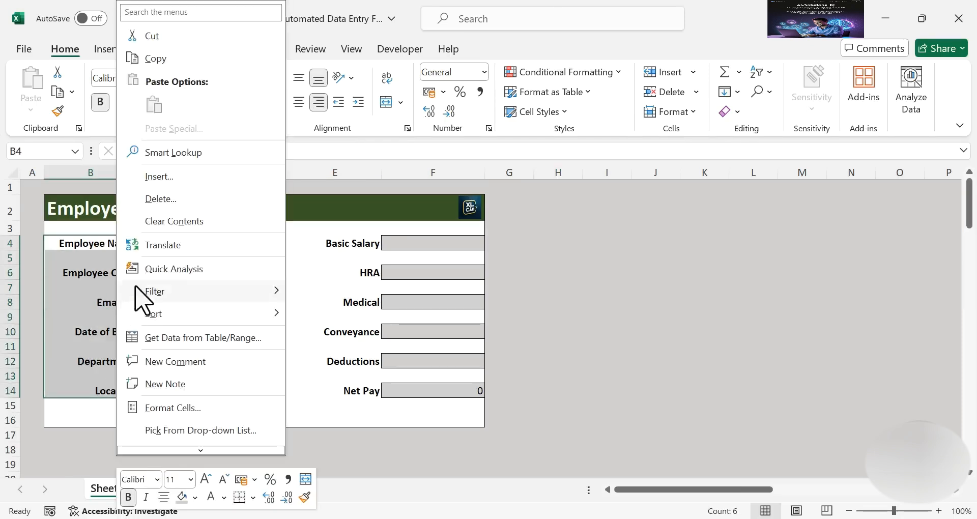
left_click(225, 61)
scroll(109, 373, "down", 4)
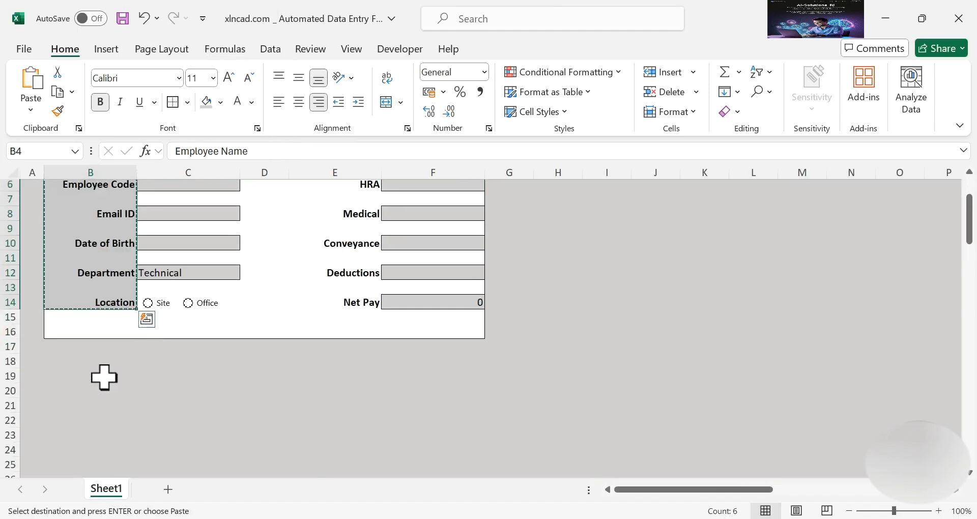
right_click(81, 342)
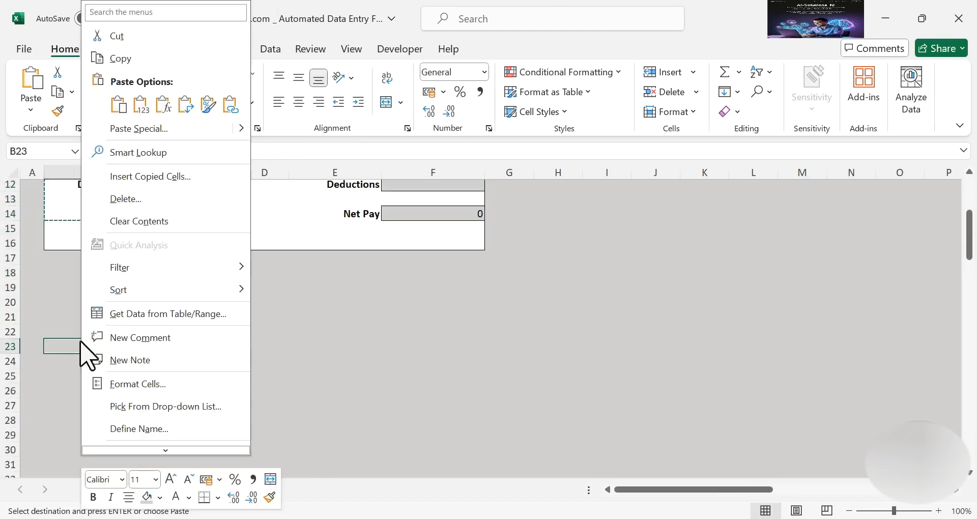
left_click(144, 121)
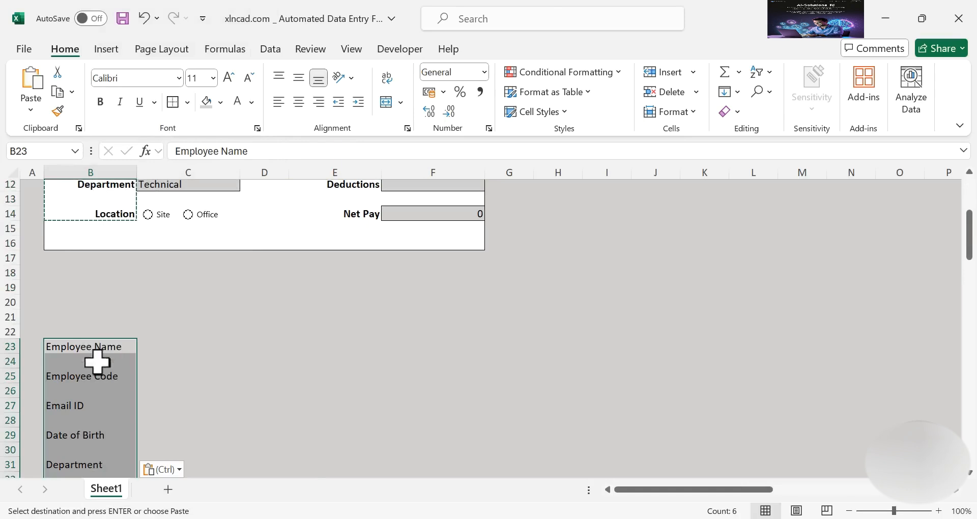
Copy the salary labels E4:E14, paste them as values at B34, and select B23:B44
scroll(98, 362, "down", 3)
scroll(99, 364, "up", 7)
left_click_drag(361, 247, 362, 392)
right_click(359, 291)
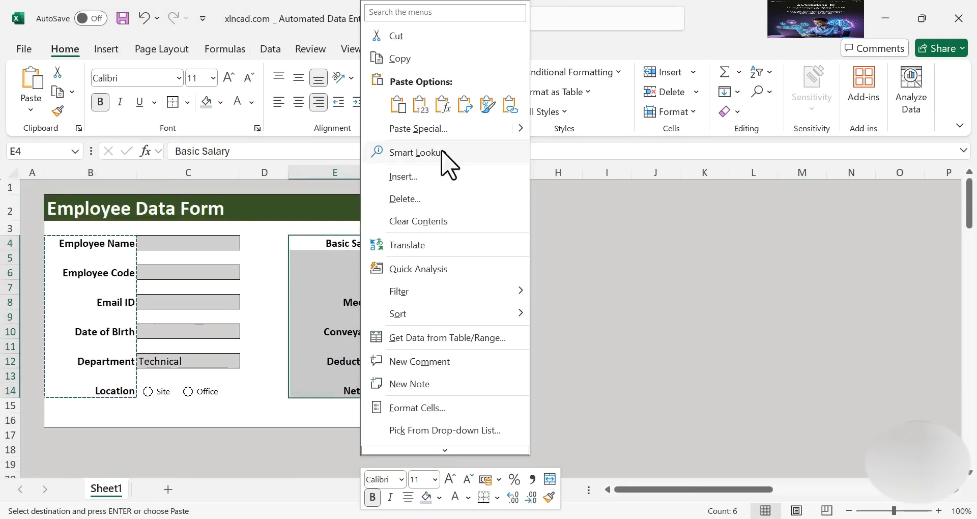
left_click(448, 61)
scroll(239, 356, "down", 5)
scroll(211, 372, "down", 3)
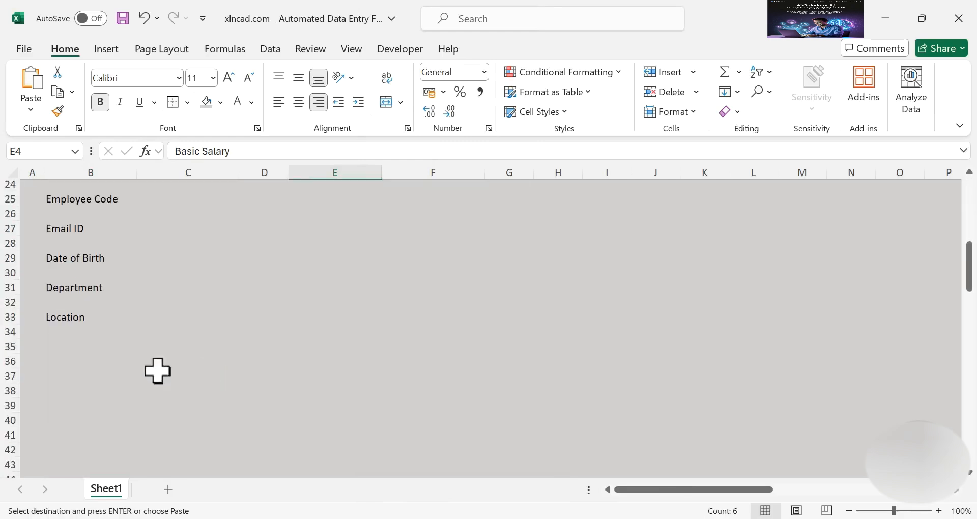
right_click(61, 330)
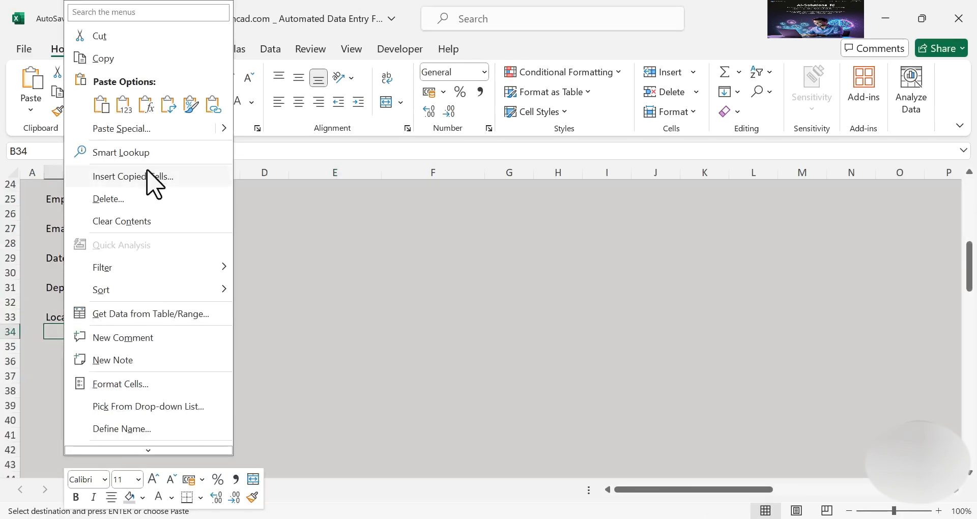
left_click(127, 105)
left_click(219, 319)
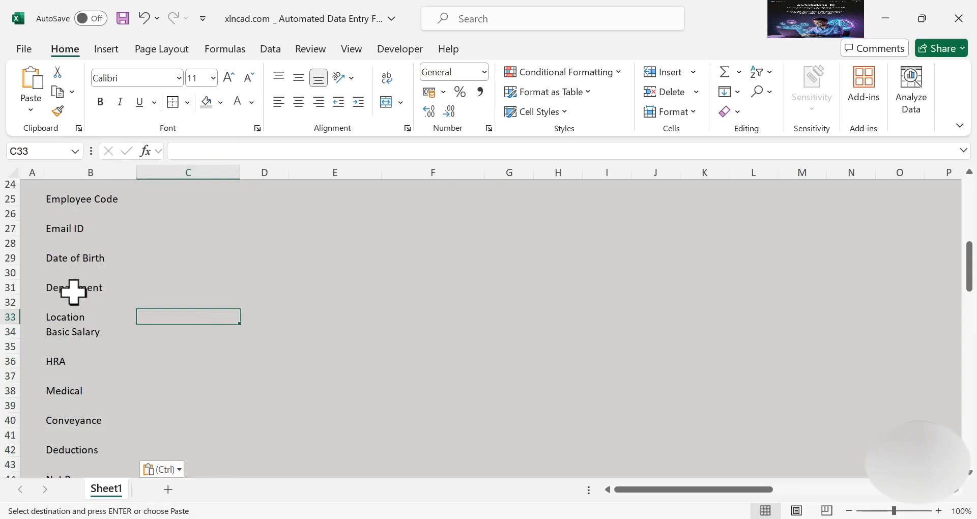
scroll(77, 317, "up", 2)
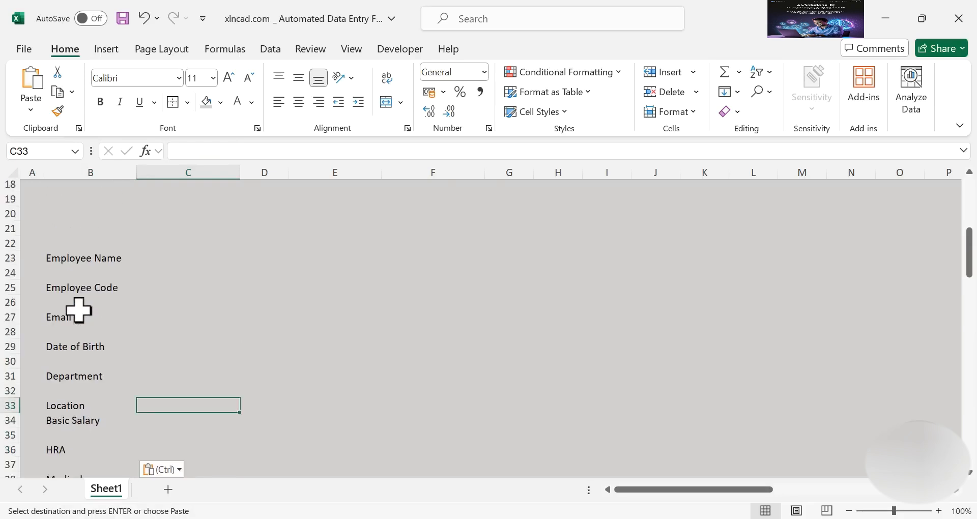
scroll(79, 310, "down", 2)
scroll(159, 305, "up", 1)
left_click_drag(85, 215, 90, 425)
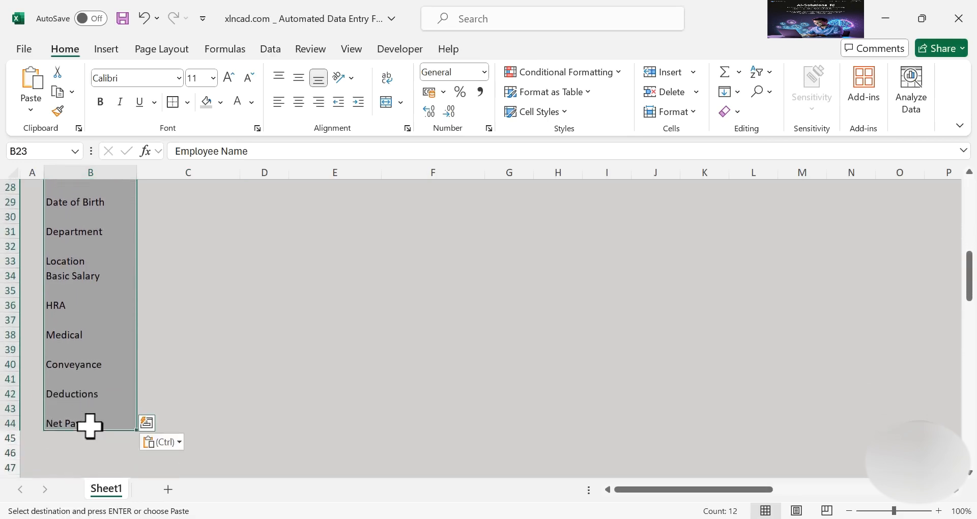
Filter the label list in B23 to show only (Blanks)
left_click(272, 51)
left_click(502, 110)
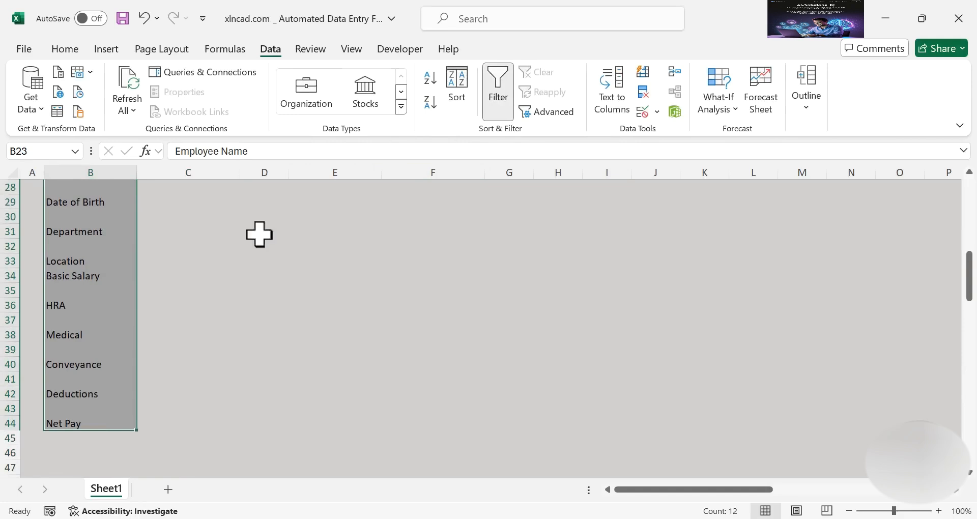
scroll(98, 275, "up", 3)
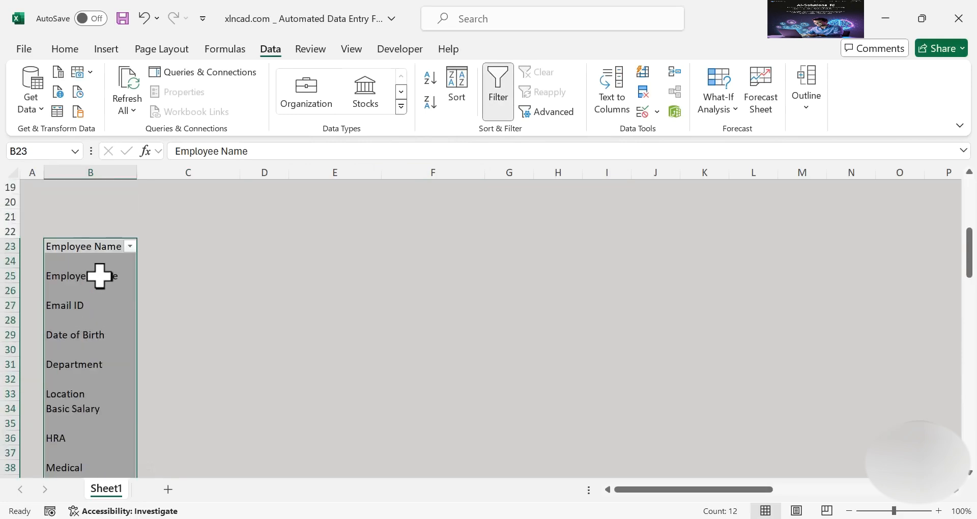
left_click(132, 247)
left_click(176, 355)
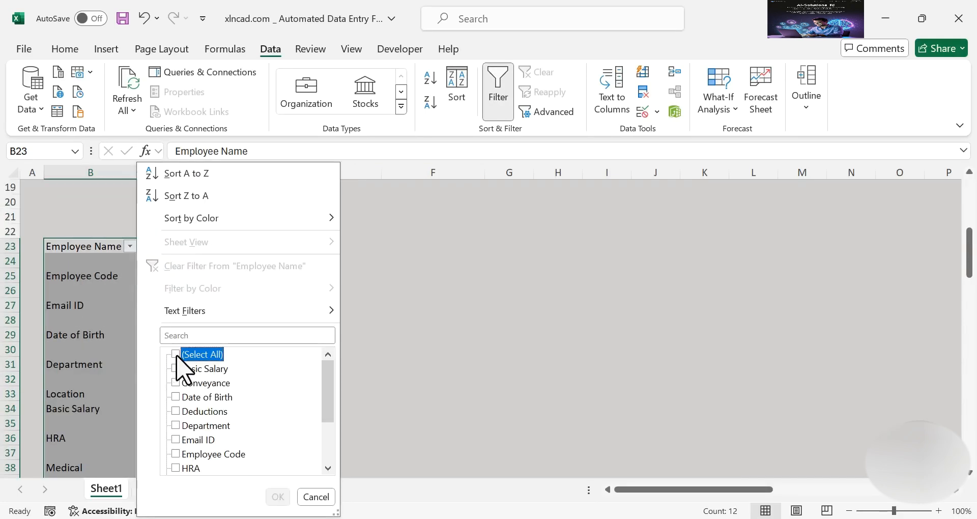
left_click_drag(330, 391, 333, 447)
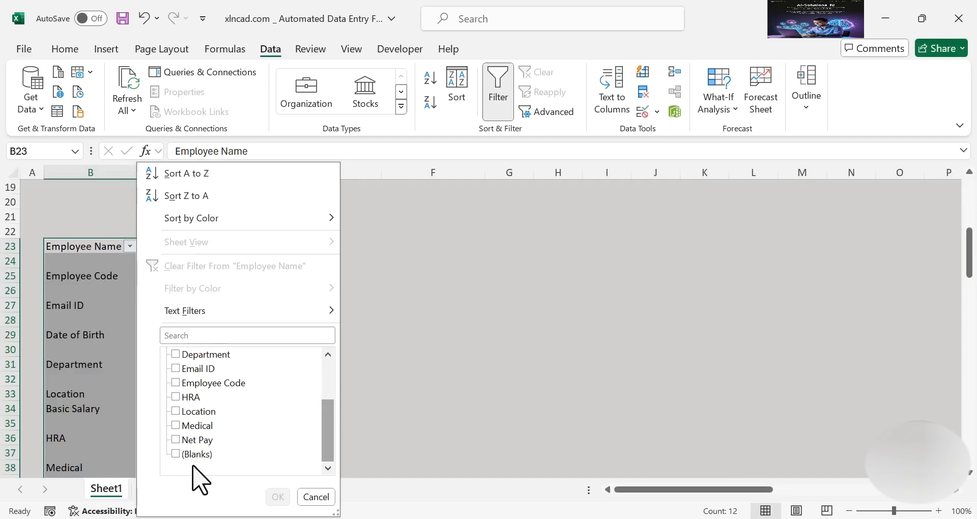
left_click(176, 454)
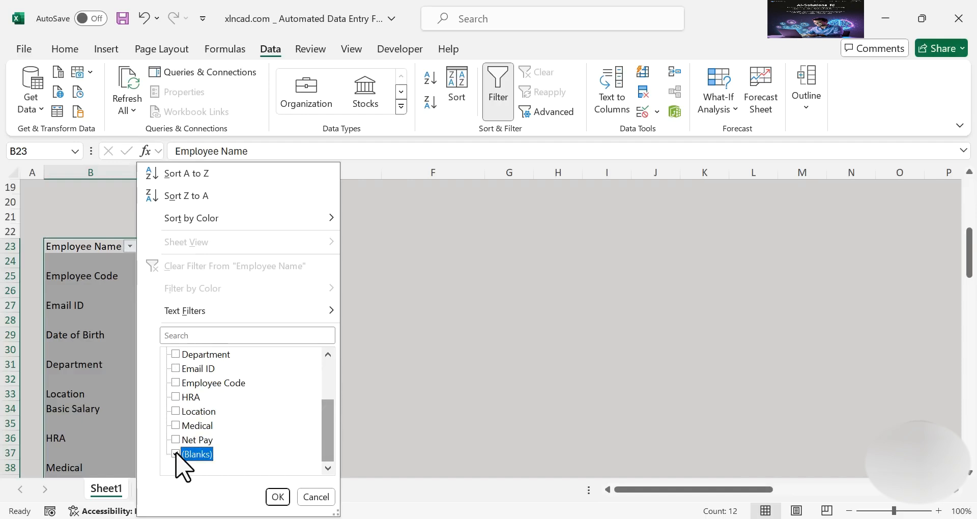
left_click(278, 497)
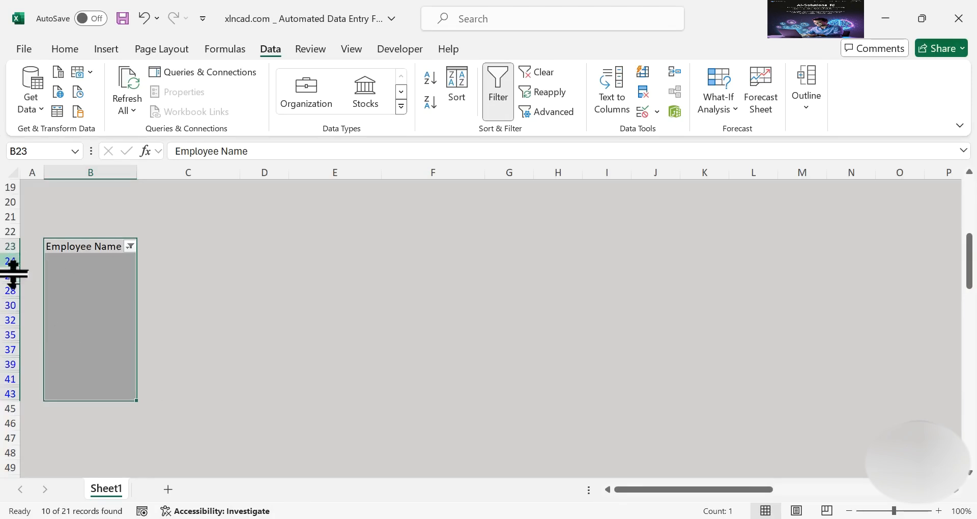
Delete the filtered blank rows 24–43 and turn the filter off
left_click_drag(7, 259, 10, 391)
right_click(7, 320)
left_click(114, 195)
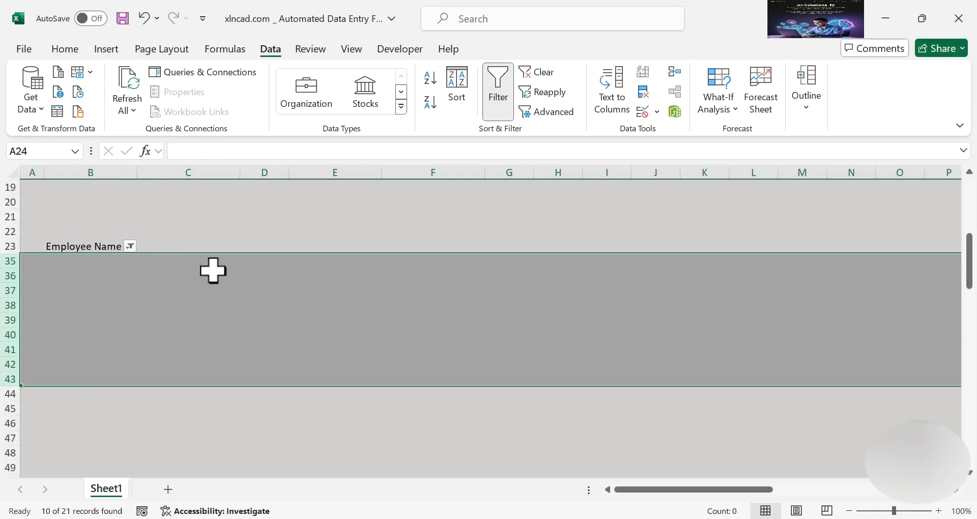
left_click(501, 102)
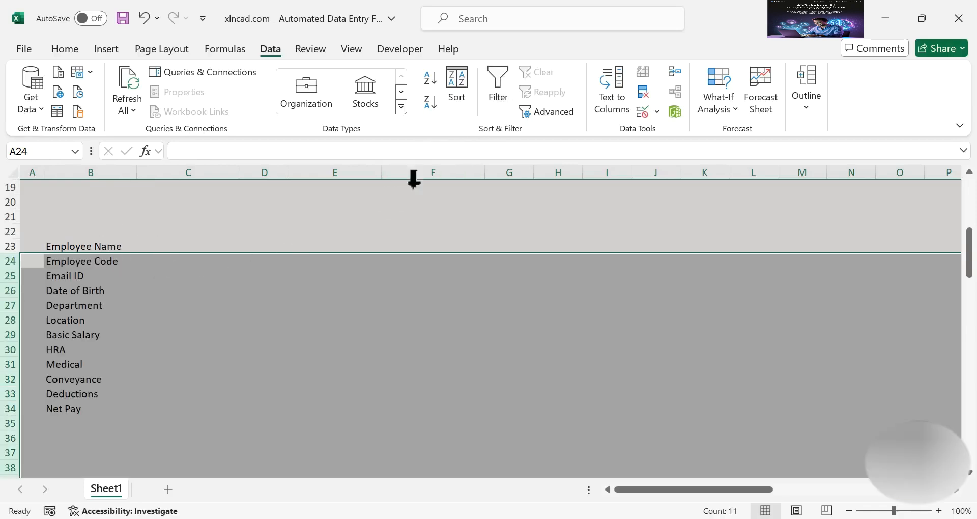
left_click(264, 362)
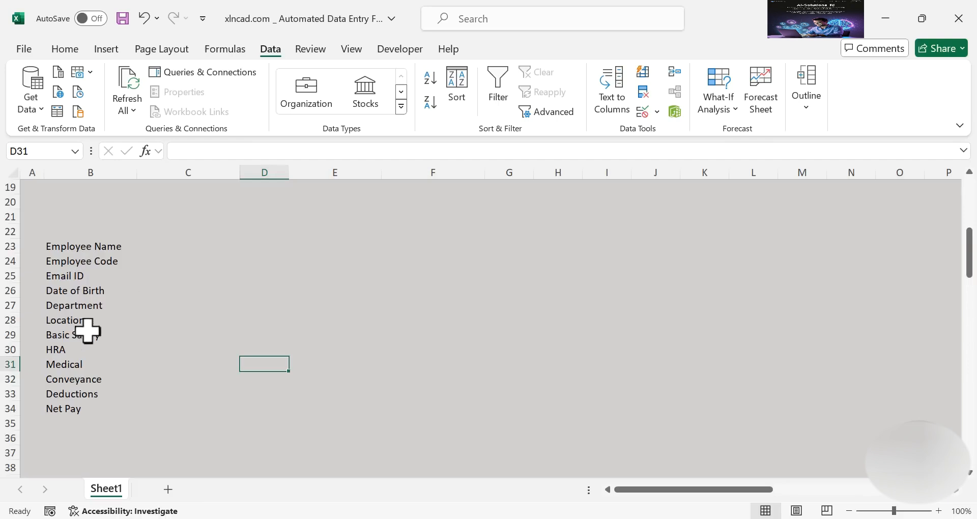
Link C23 to the form's Employee Name field with =C4
scroll(105, 355, "up", 6)
scroll(105, 355, "up", 1)
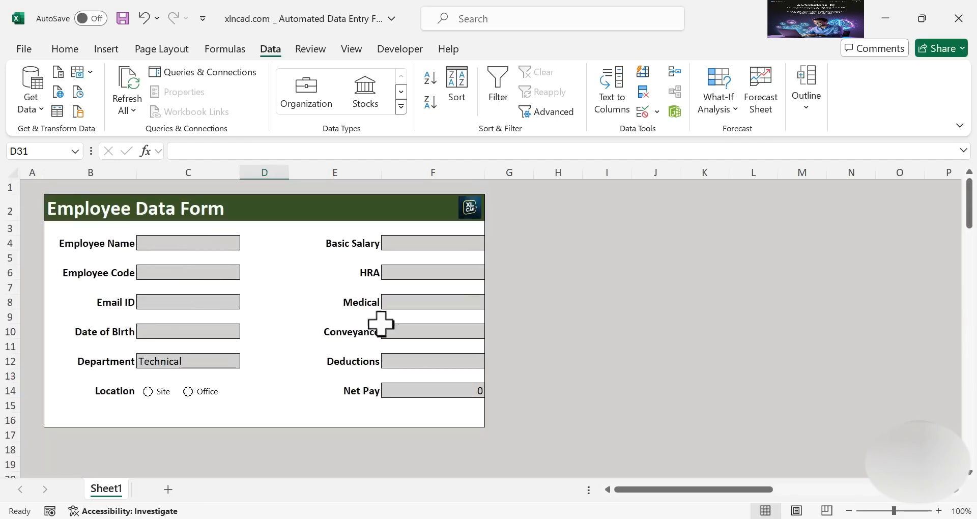
scroll(291, 352, "down", 6)
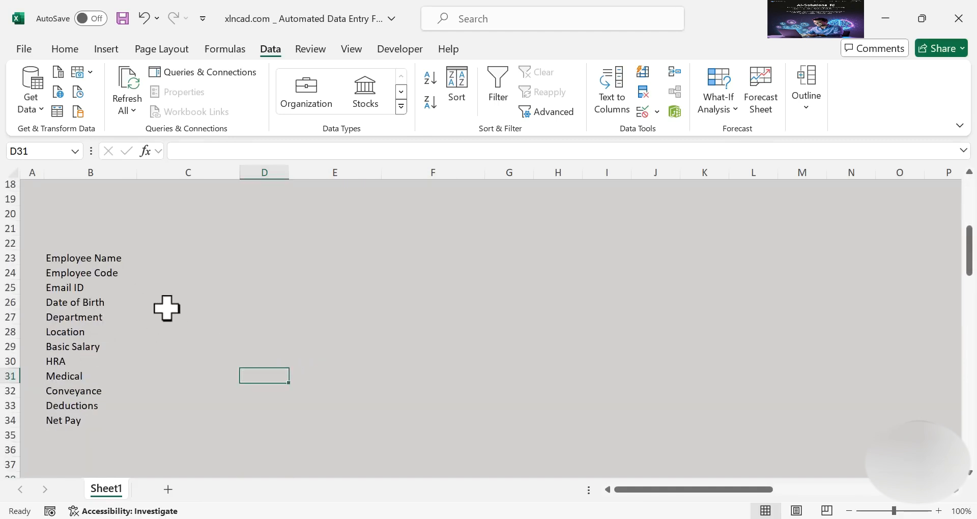
scroll(166, 308, "up", 6)
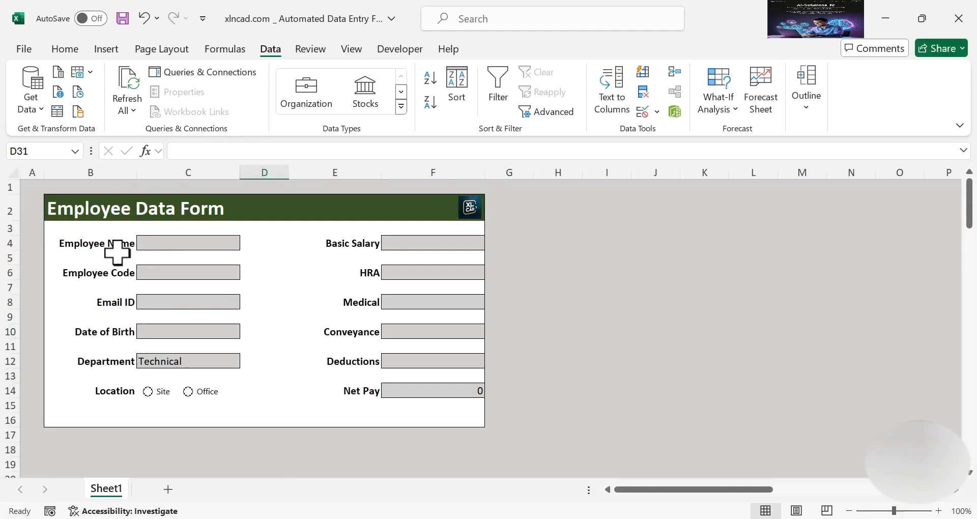
scroll(192, 294, "down", 4)
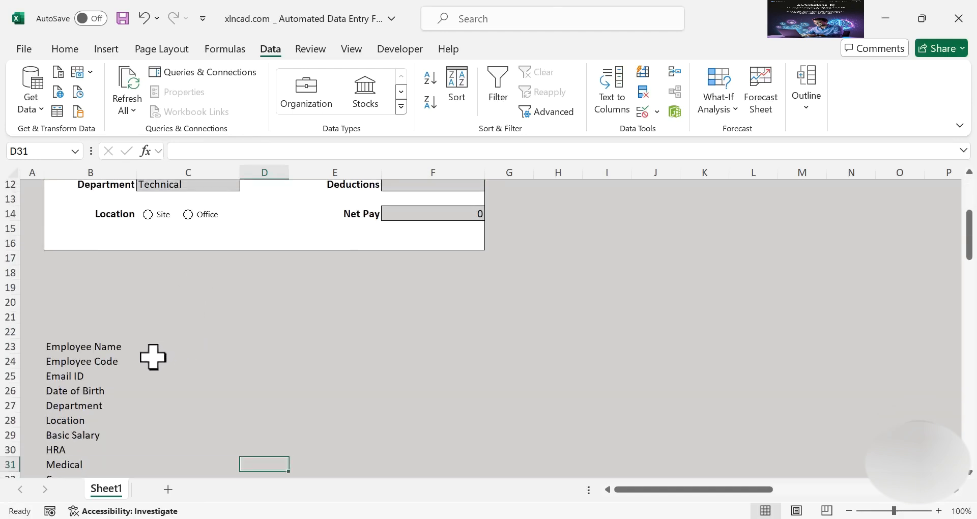
left_click(181, 345)
type("=")
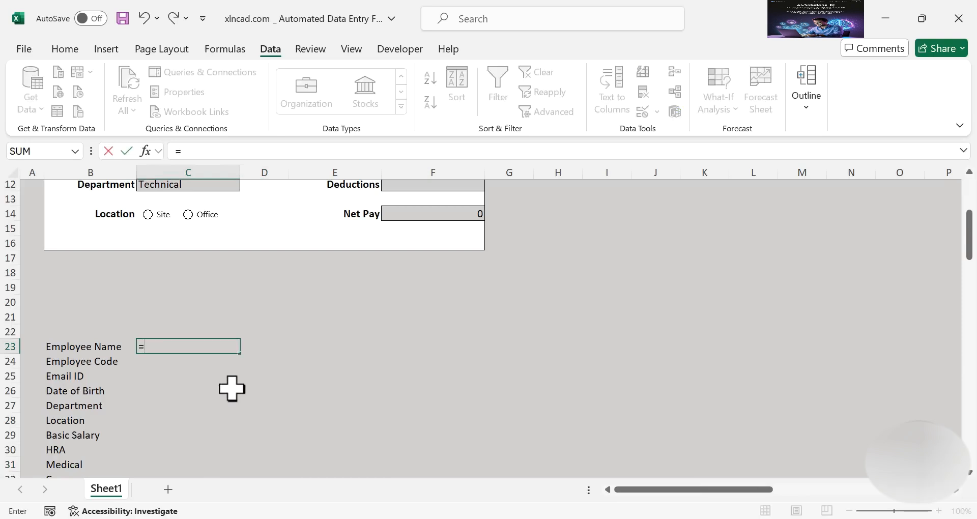
scroll(220, 366, "up", 4)
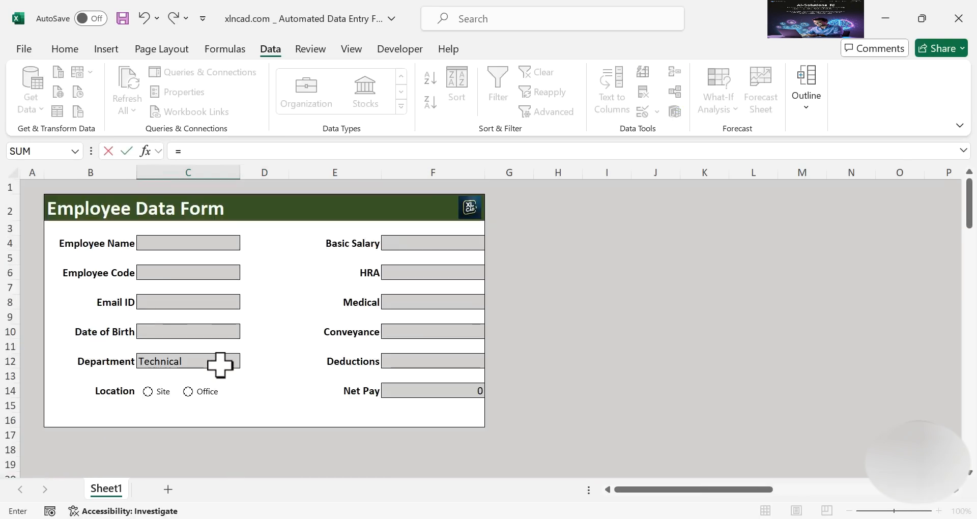
left_click(186, 241)
scroll(262, 335, "down", 4)
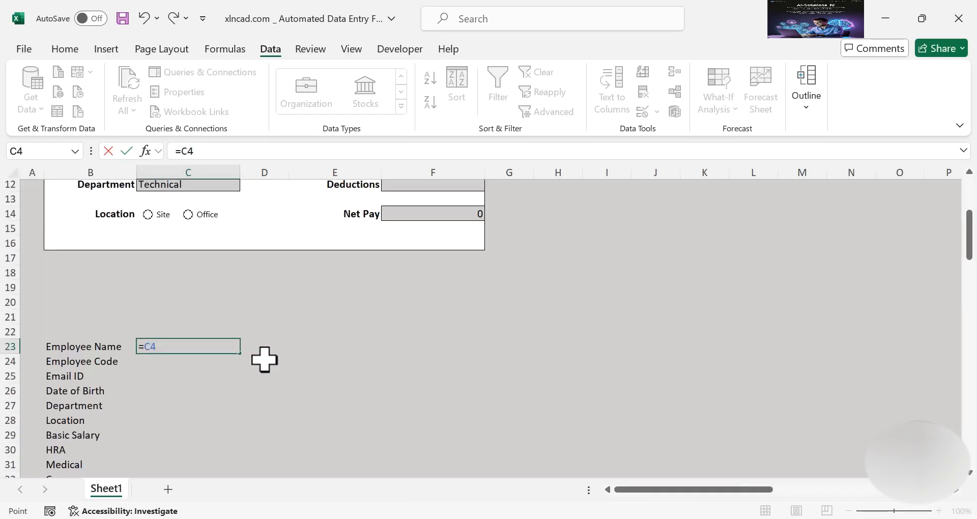
key("Return")
Type a test employee name into C4 to check the link
scroll(276, 357, "up", 4)
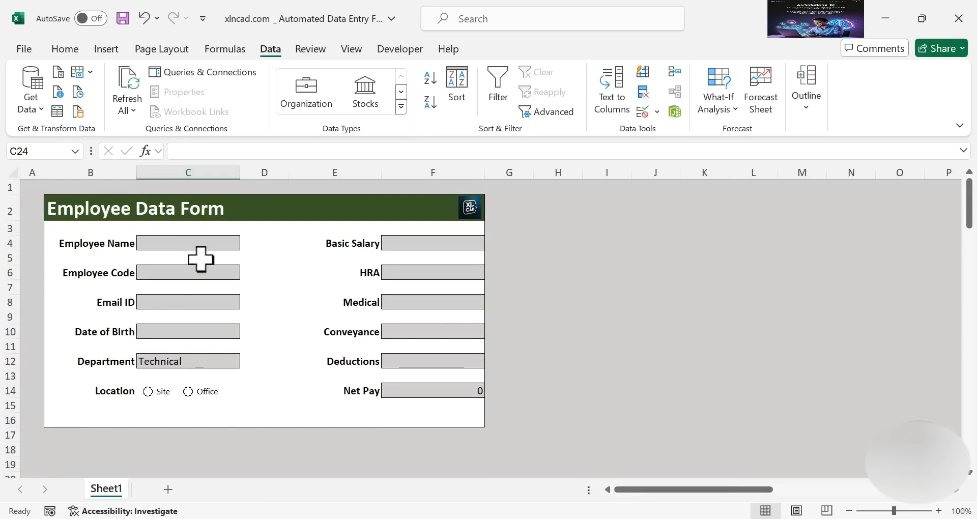
left_click(195, 242)
type("Jo")
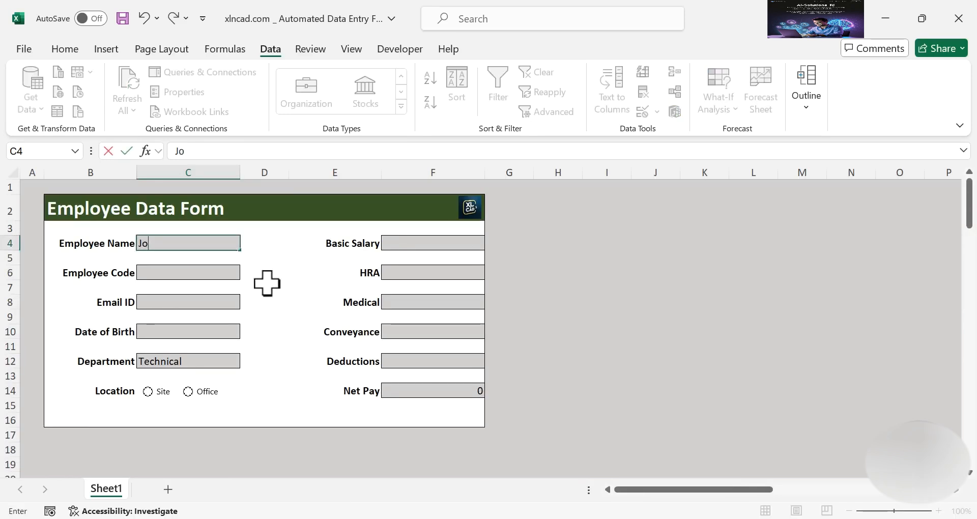
key("Return")
scroll(266, 282, "down", 4)
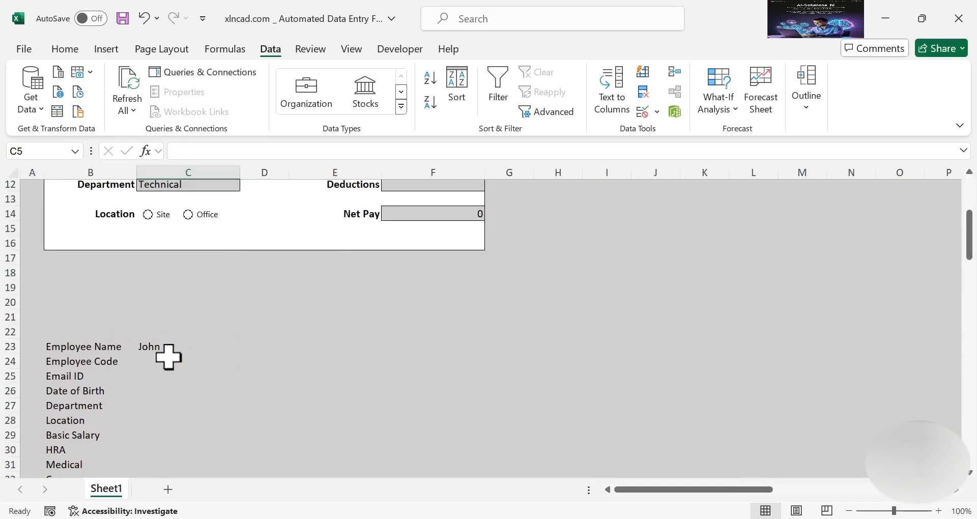
scroll(168, 357, "down", 1)
scroll(178, 327, "up", 4)
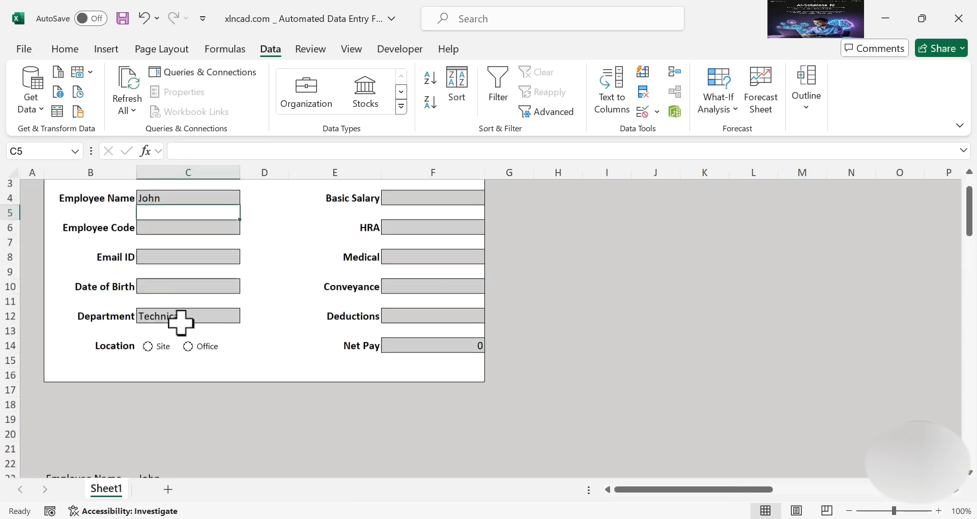
scroll(449, 238, "up", 1)
scroll(199, 323, "down", 4)
Link C24:C27 to Employee Code, Email ID, Date of Birth and Department (=C6, =C8, =C10, =C12)
left_click(146, 364)
type("=")
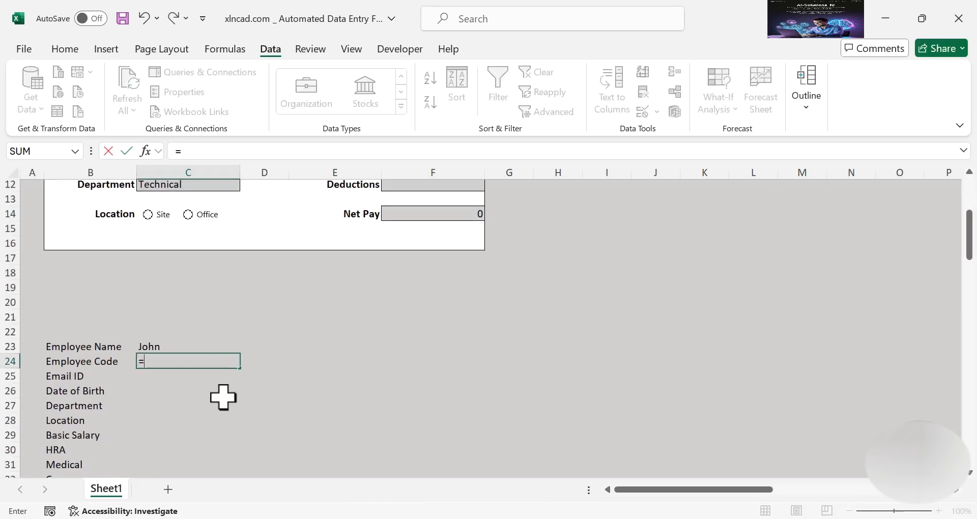
scroll(224, 399, "up", 4)
left_click(199, 269)
key("Return")
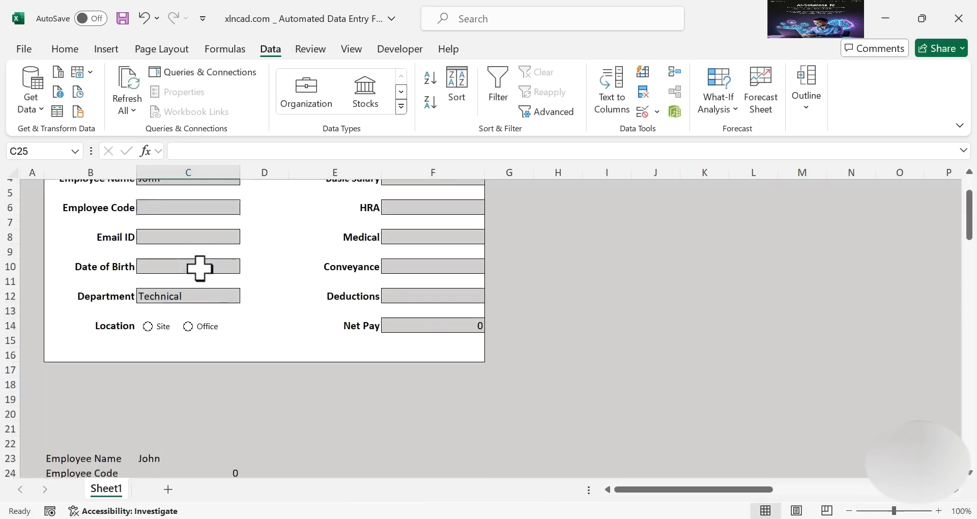
type("=")
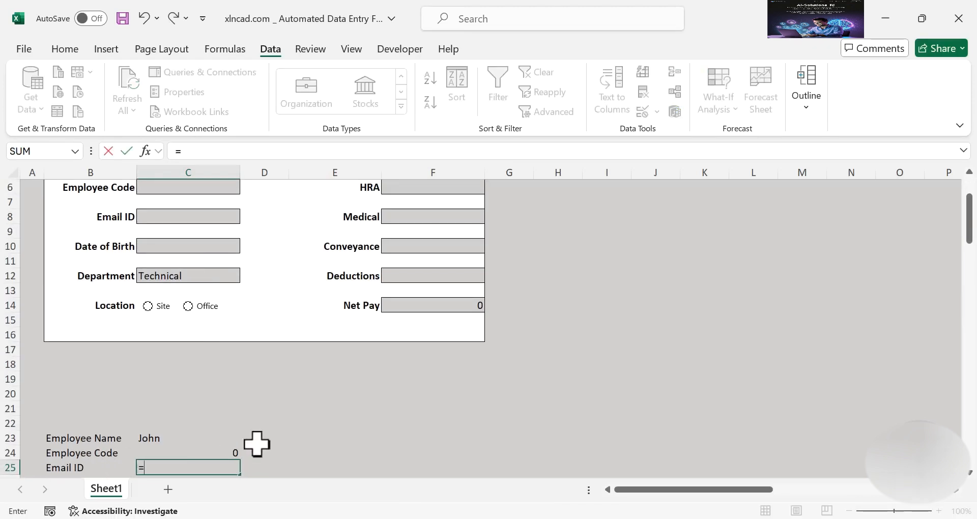
left_click(199, 216)
key("Return")
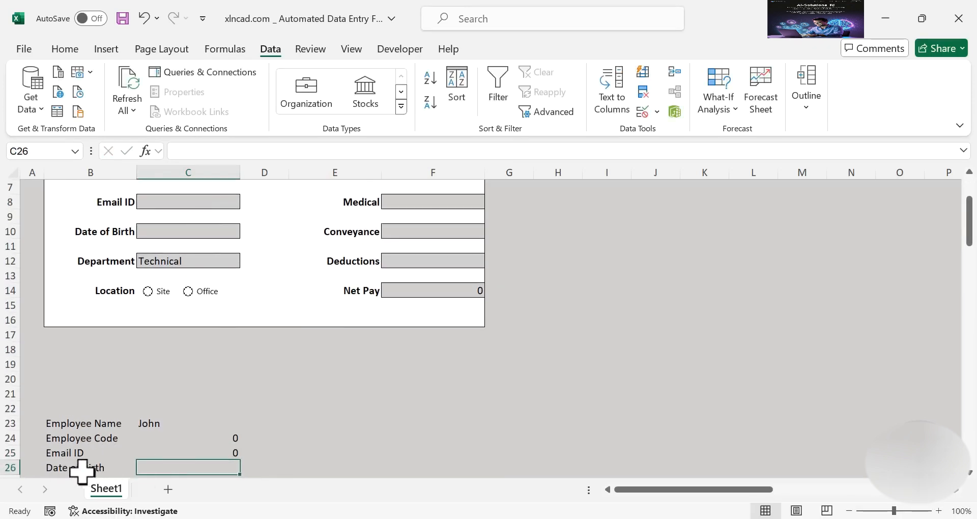
type("=")
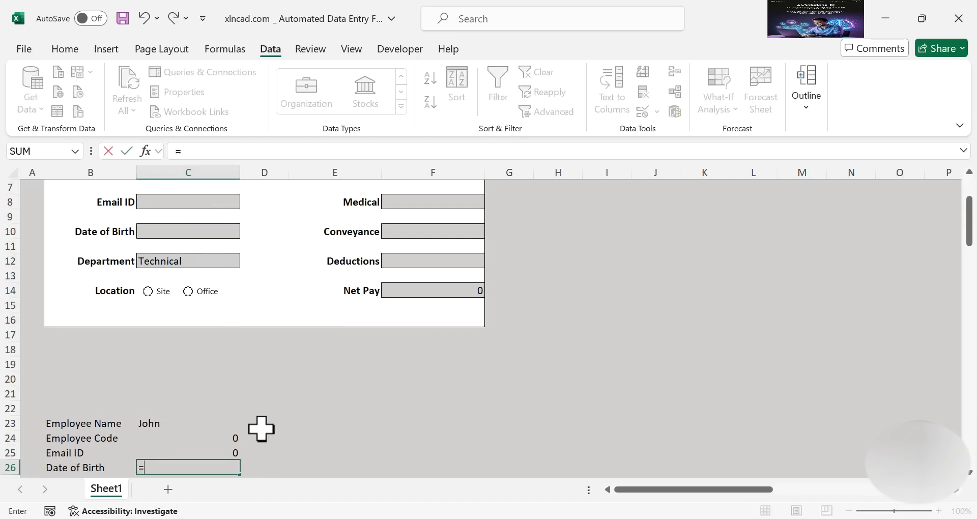
left_click(199, 233)
key("Return")
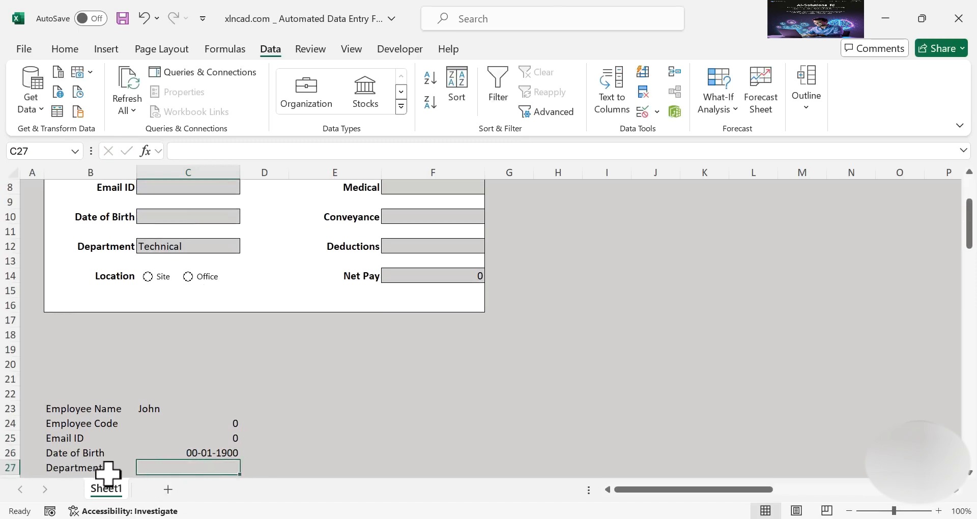
type("=")
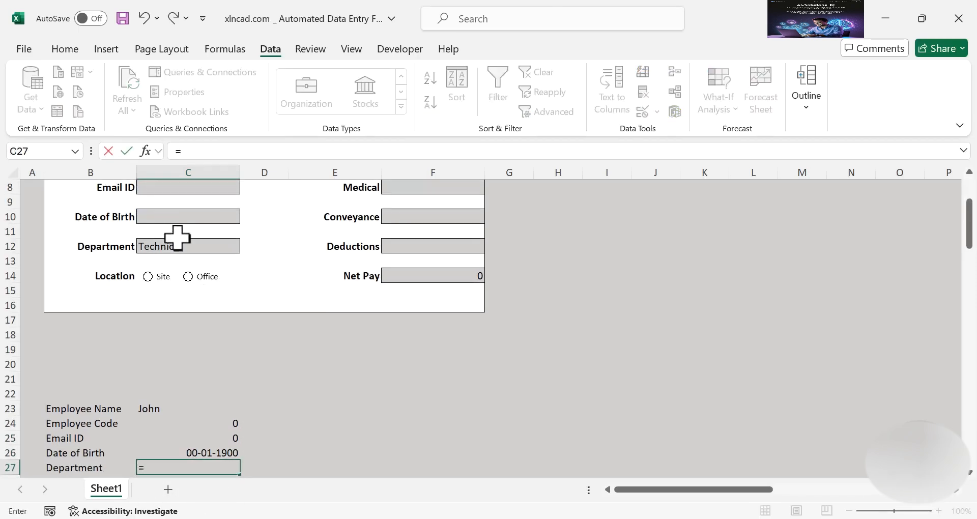
left_click(192, 246)
key("Return")
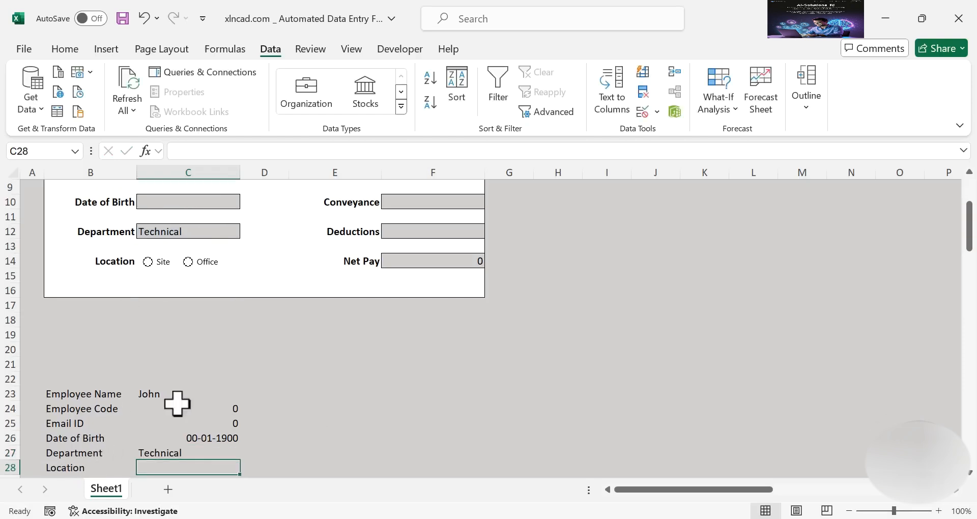
Set the Site option button to Checked with cell link $D$28 in Format Control
right_click(161, 263)
left_click(223, 439)
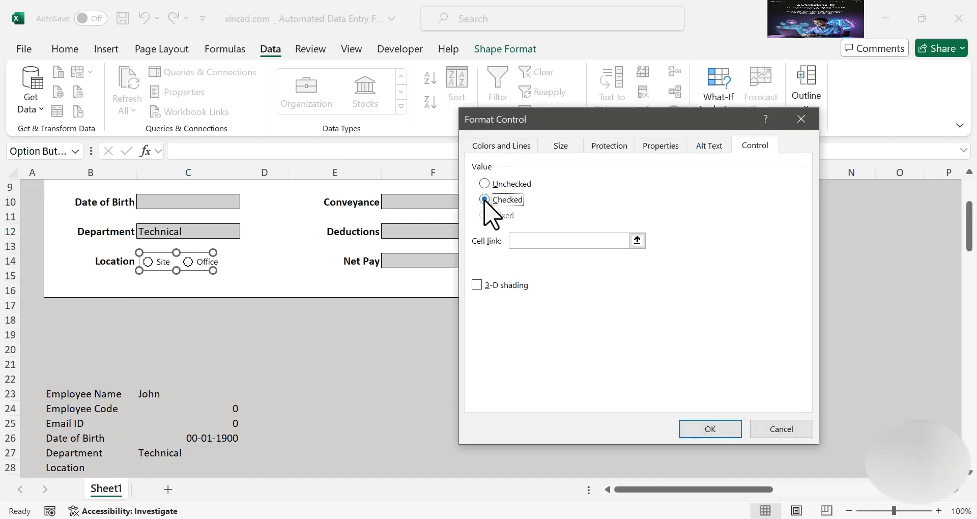
left_click(638, 240)
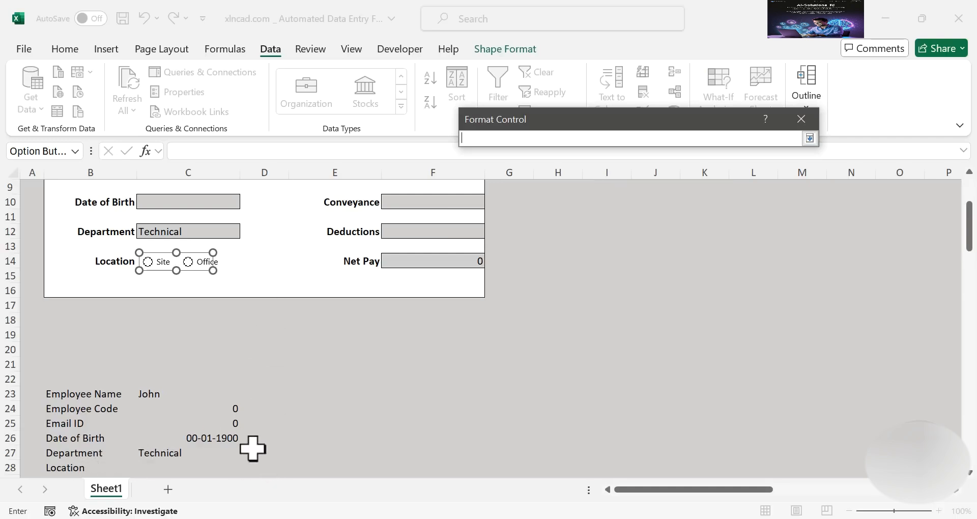
left_click(809, 139)
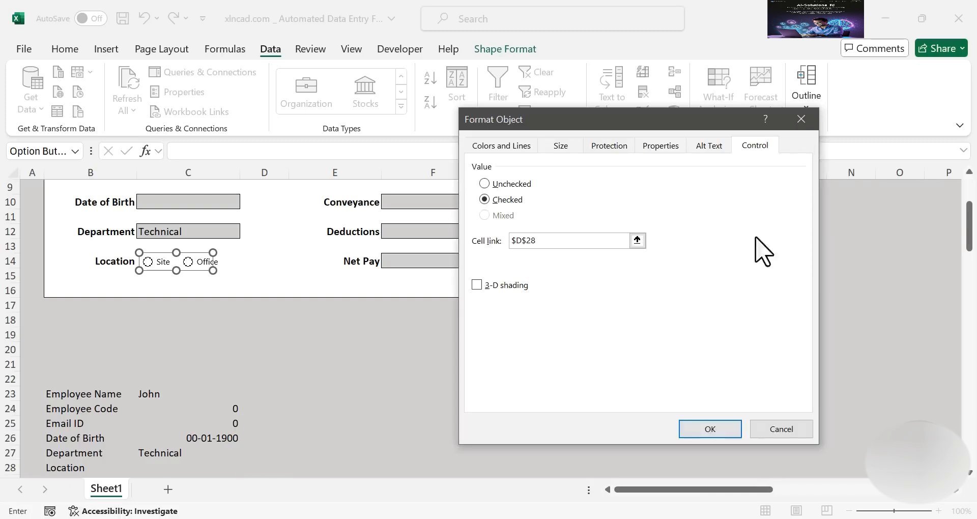
left_click(697, 428)
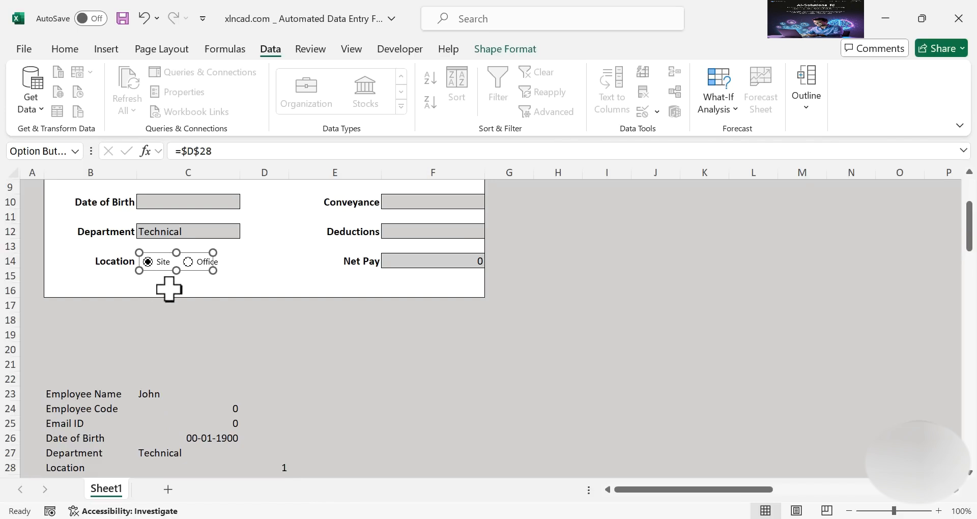
left_click(375, 365)
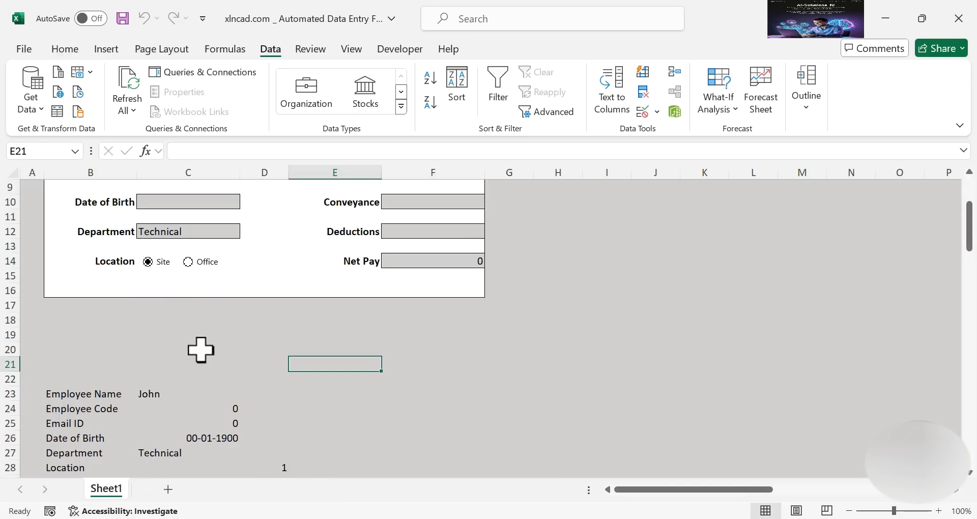
Enter =IF(D28=1,"Site","Office") in C28 and choose Site to test it
scroll(204, 349, "down", 1)
left_click(153, 424)
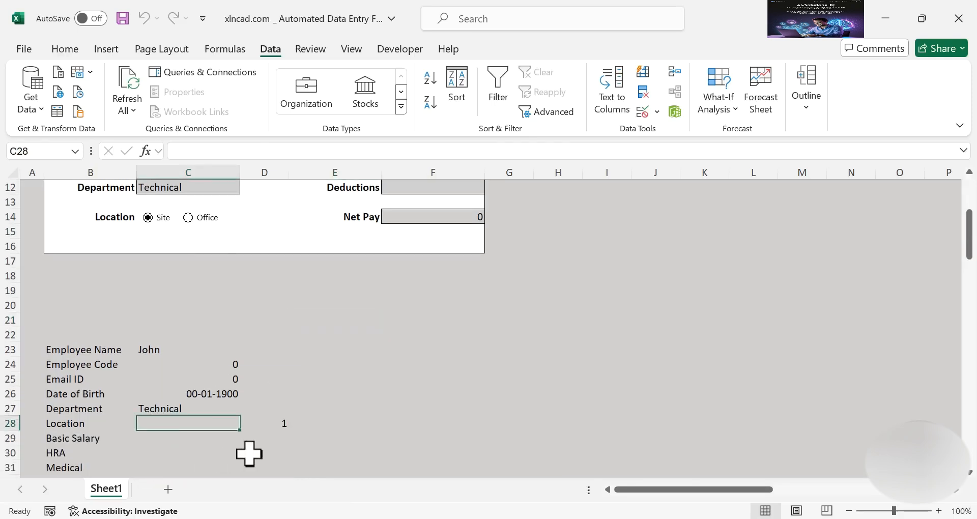
type("=IF")
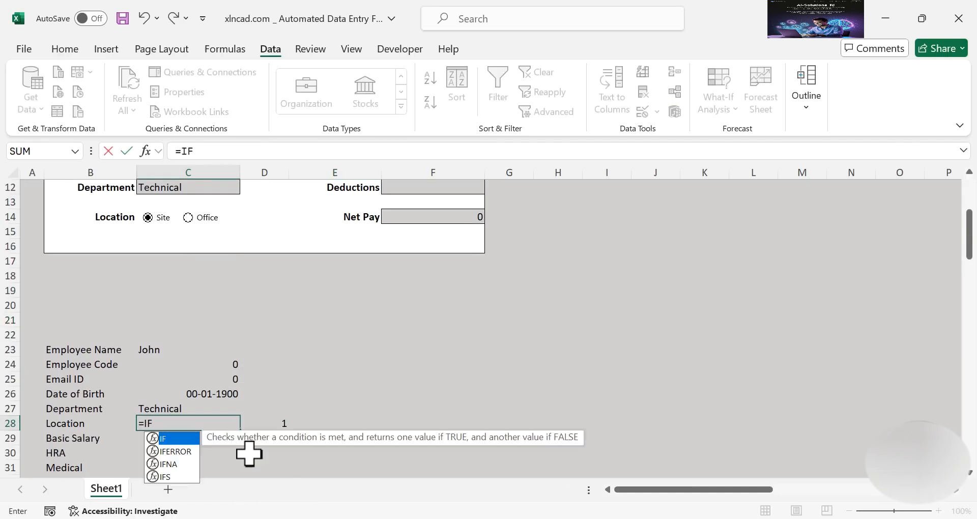
type("(")
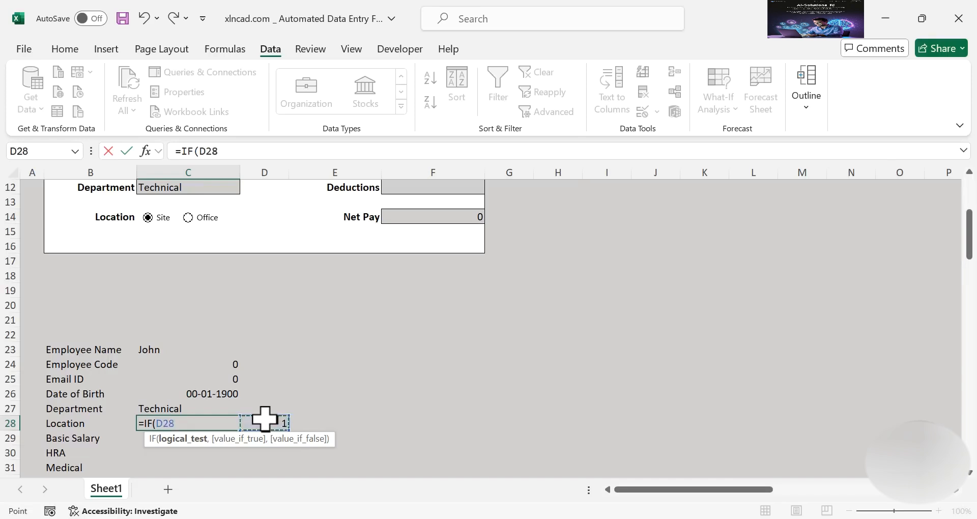
type("=1,\"Site")
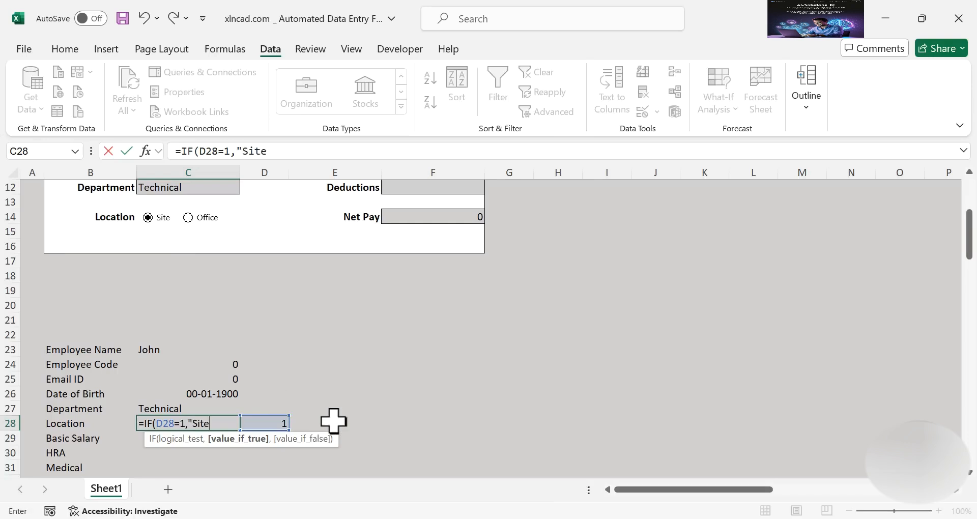
type("\",")
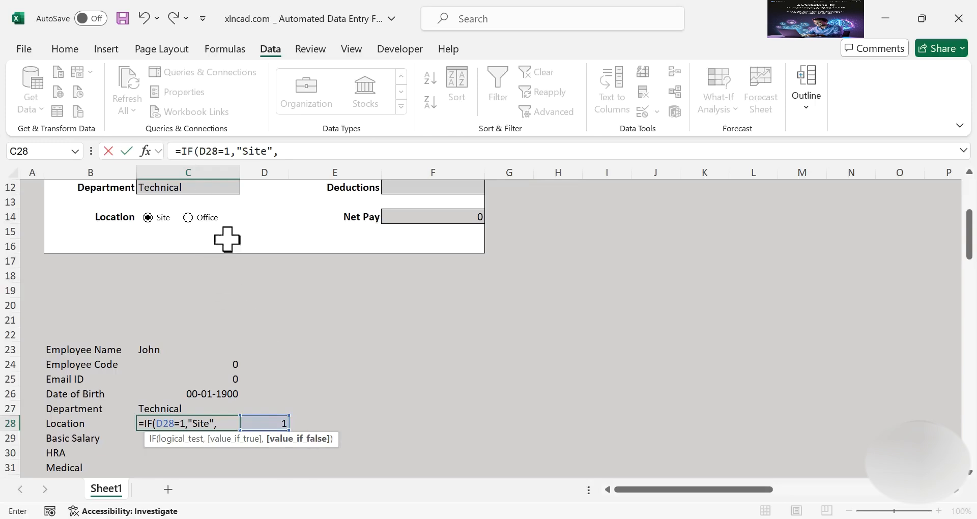
type("\"Office")
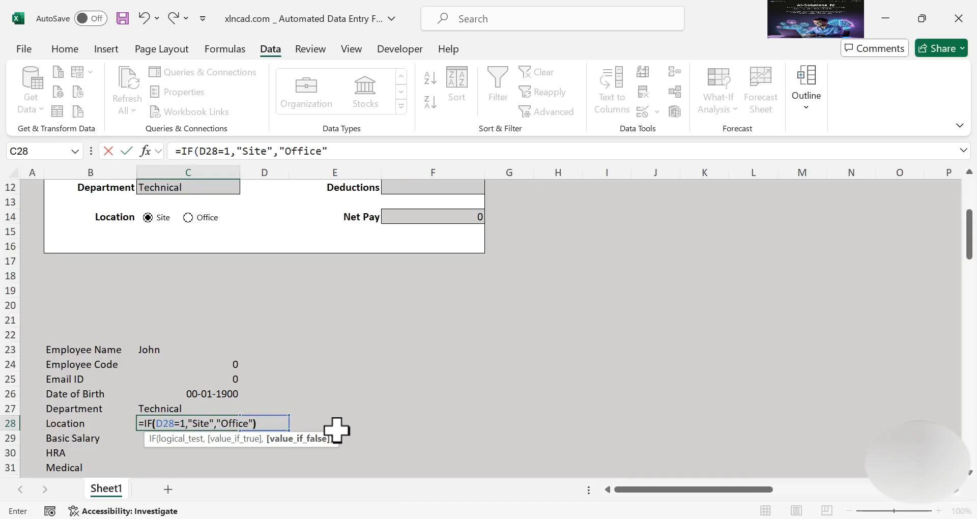
type(")")
key("Return")
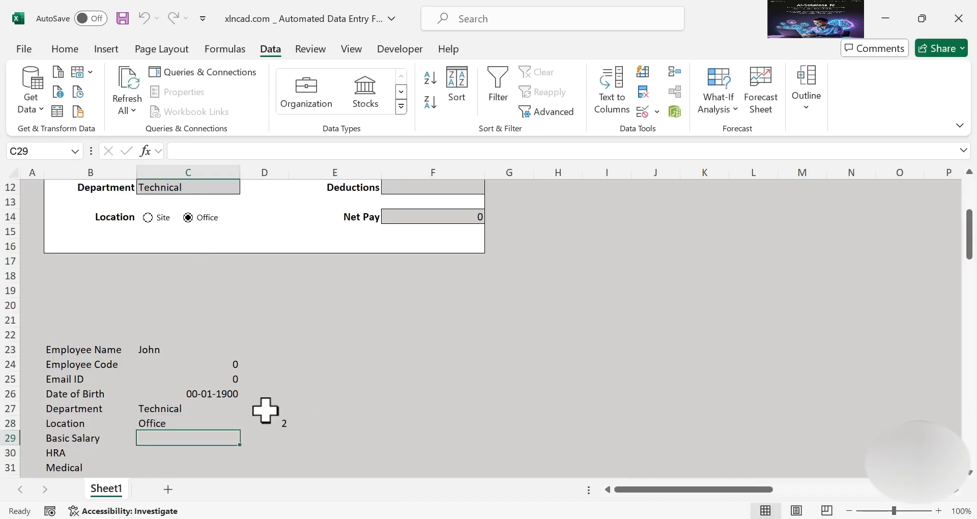
left_click(148, 217)
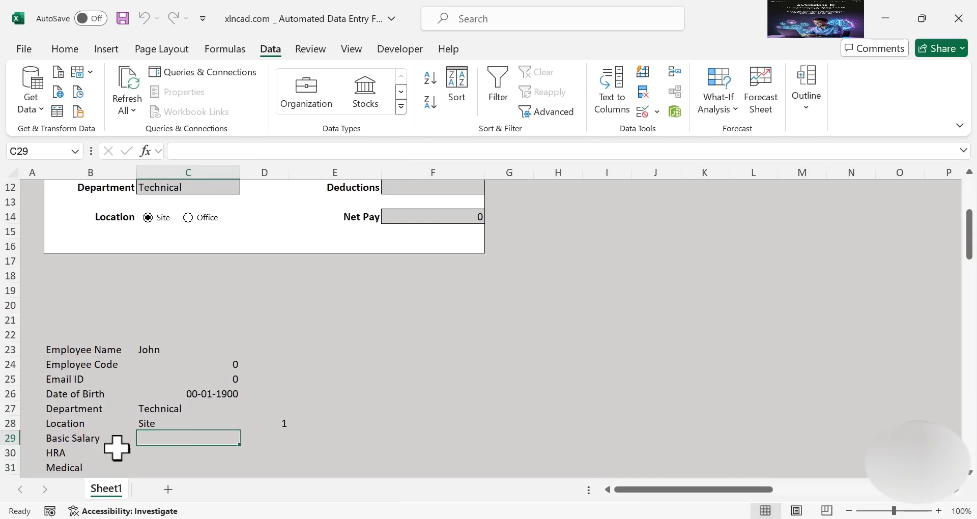
Link C29, C30 and C31 to the form's Basic Salary, HRA and Medical fields
type("=")
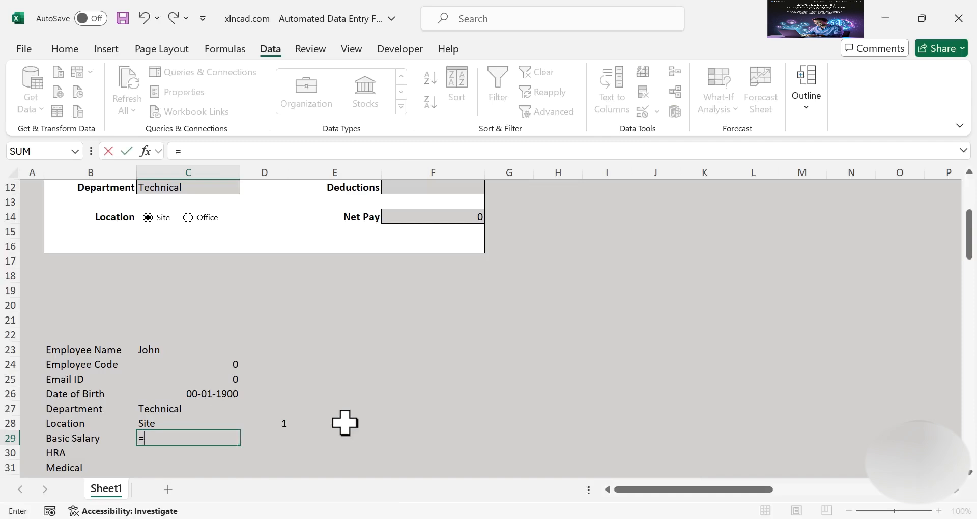
scroll(345, 422, "up", 4)
left_click(438, 243)
key("Return")
scroll(438, 243, "down", 5)
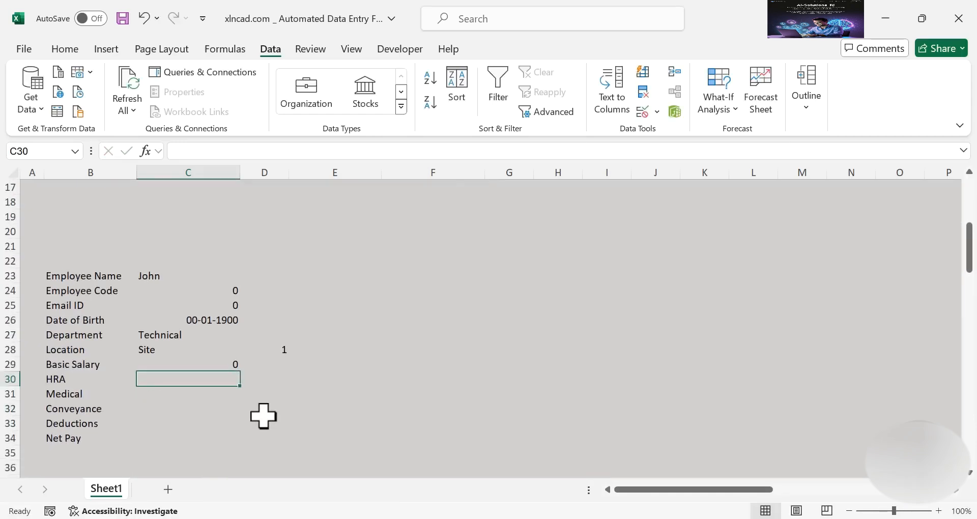
type("=")
scroll(263, 416, "up", 4)
left_click(425, 199)
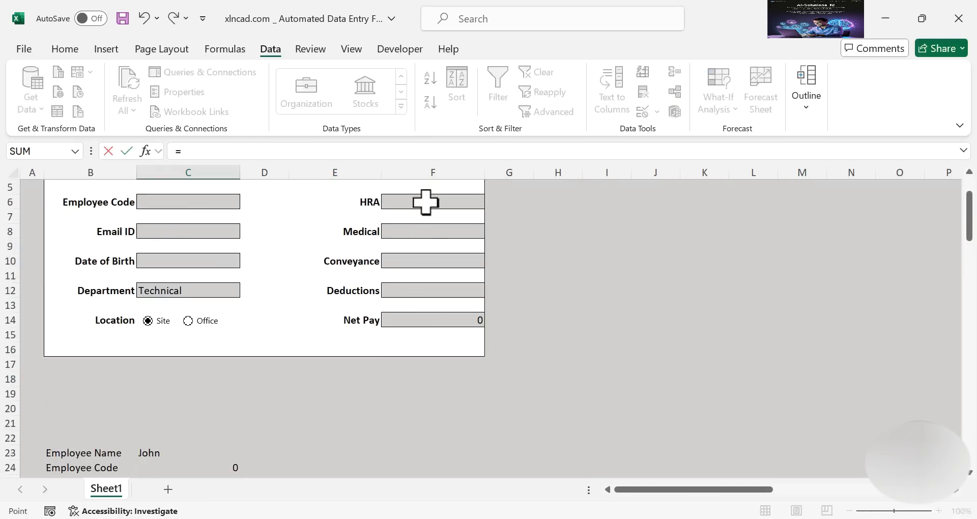
key("Return")
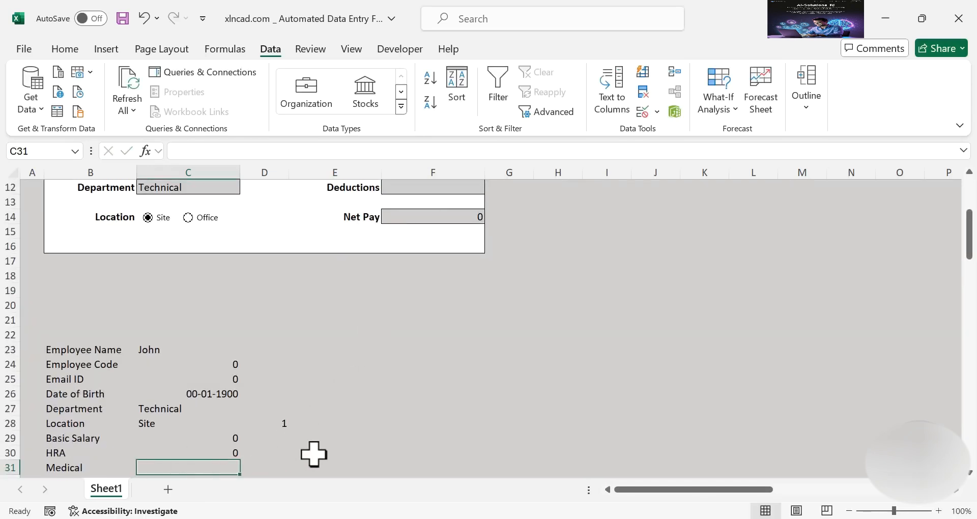
type("=")
scroll(396, 365, "up", 2)
left_click(434, 220)
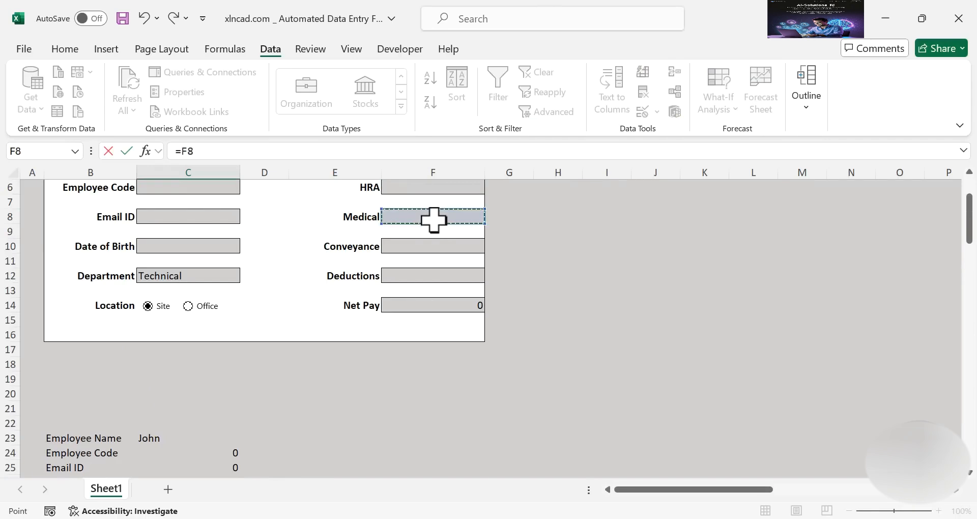
key("Return")
scroll(377, 330, "down", 1)
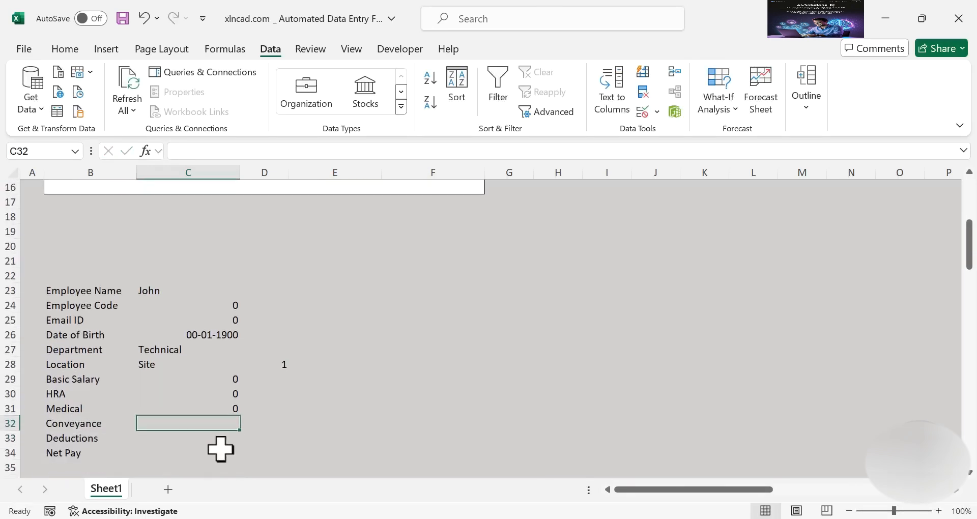
Link C32, C33 and C34 to the form's Conveyance, Deductions and Net Pay fields
type("=")
scroll(277, 421, "up", 3)
left_click(416, 230)
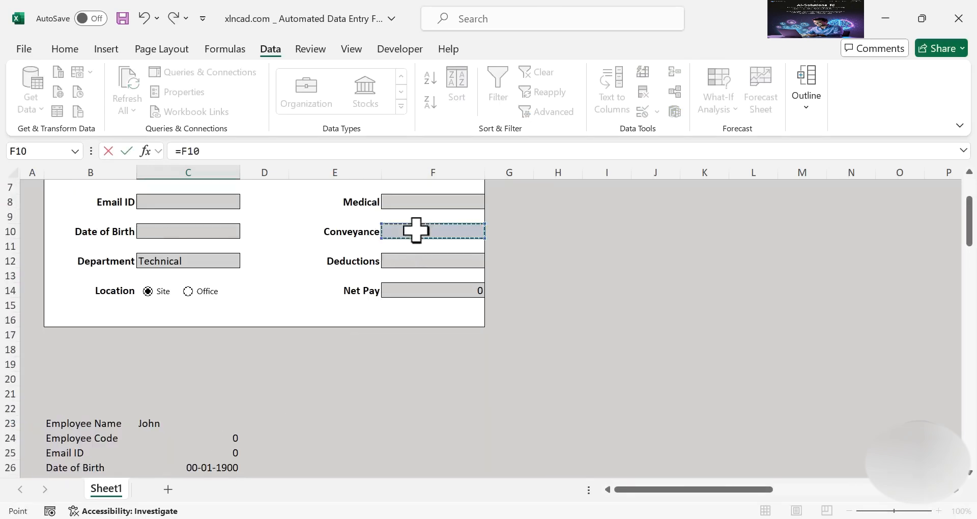
key("Return")
type("=")
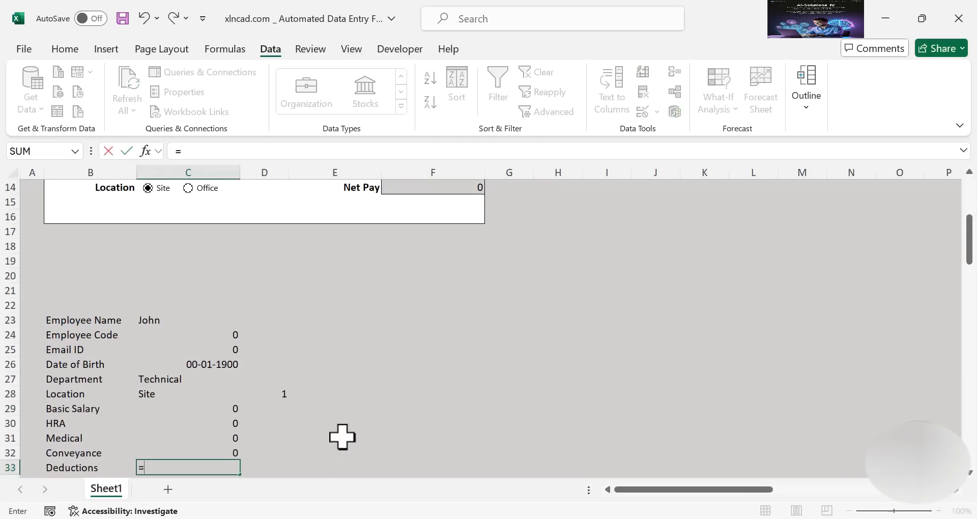
scroll(342, 436, "up", 1)
left_click(420, 201)
key("Return")
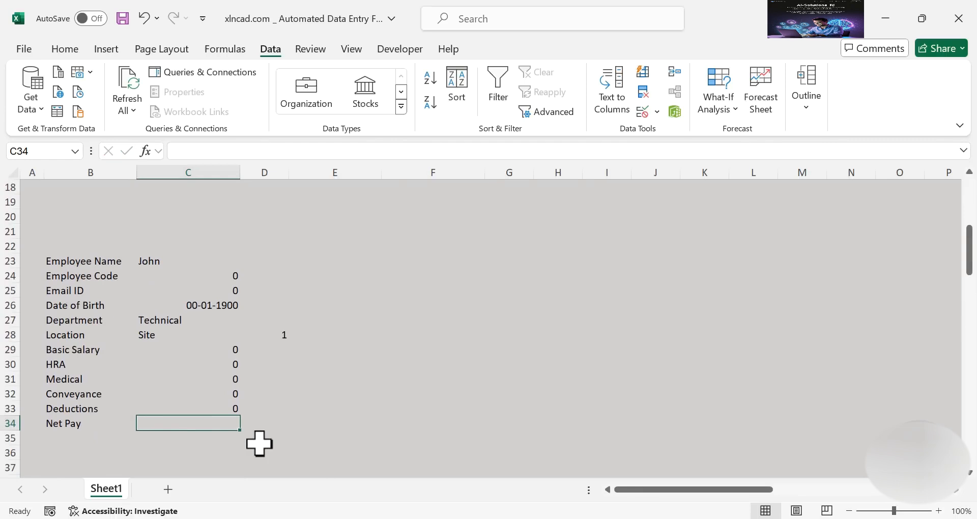
type("=")
scroll(260, 443, "up", 2)
left_click(453, 214)
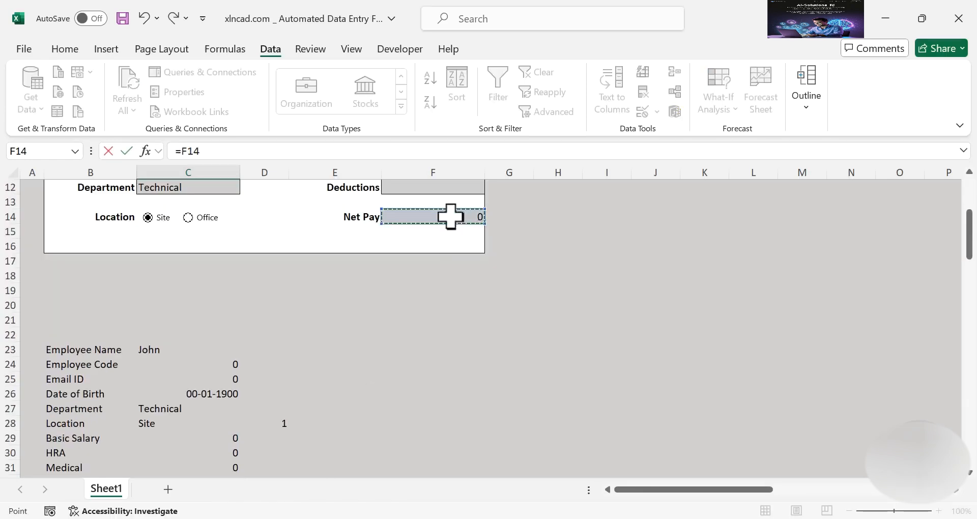
key("Return")
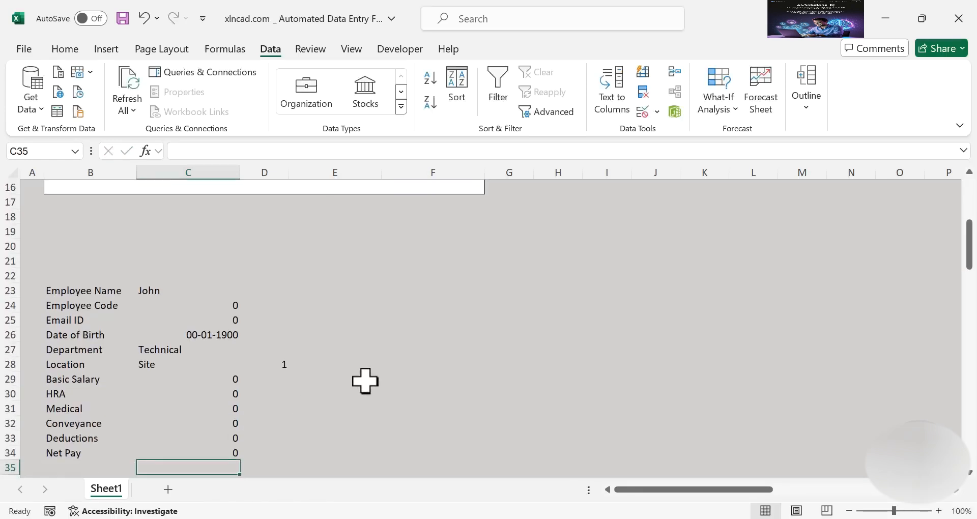
scroll(364, 381, "up", 5)
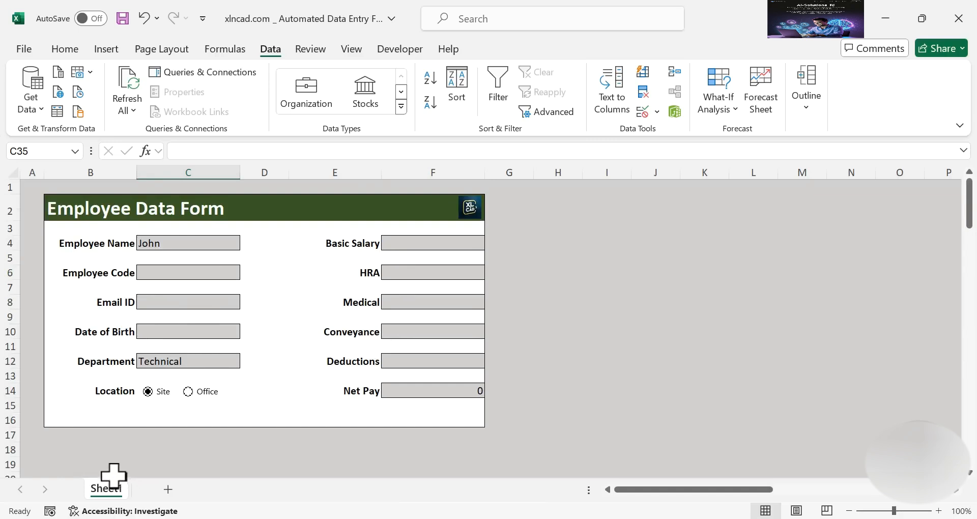
Rename Sheet1 to 'Form' and add a new blank worksheet after it
right_click(109, 491)
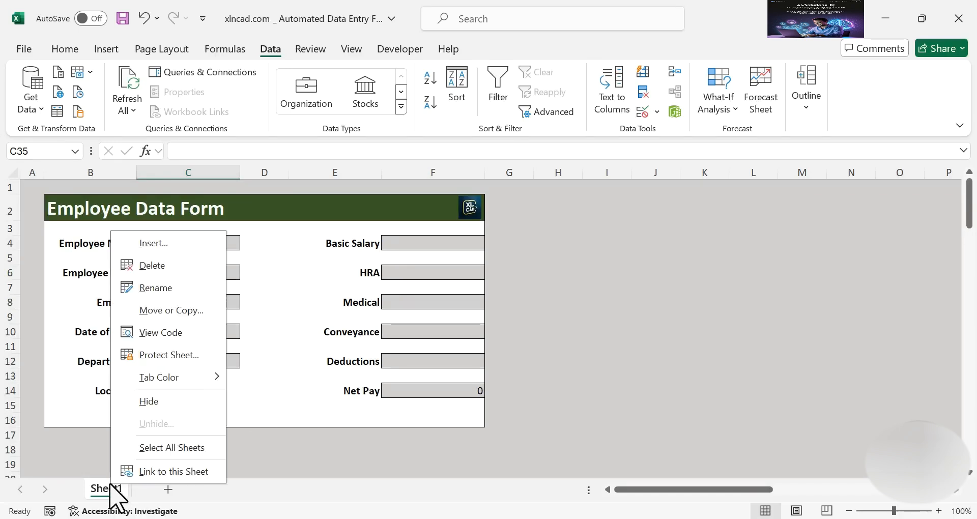
left_click(187, 287)
type("Fo")
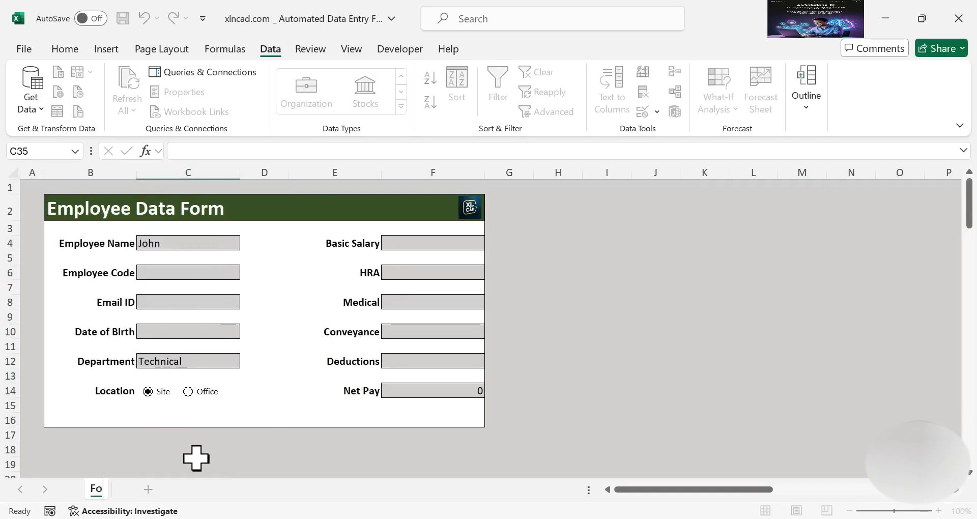
key("Return")
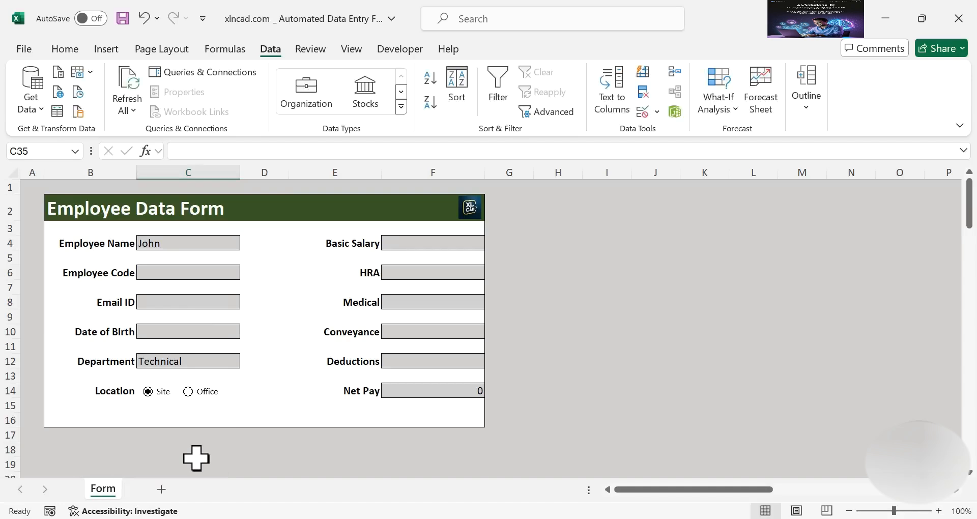
left_click(161, 489)
Rename the new worksheet to 'Database'
double_click(157, 487)
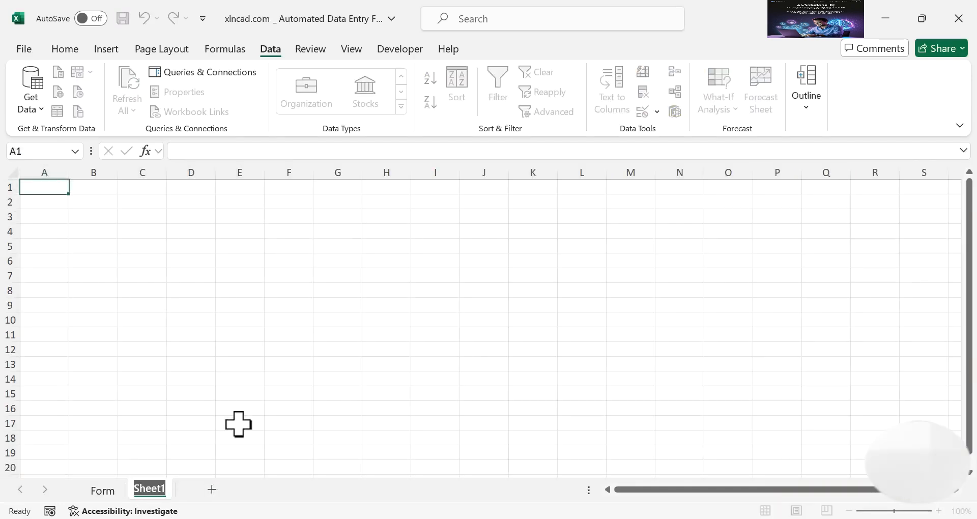
type("Databas")
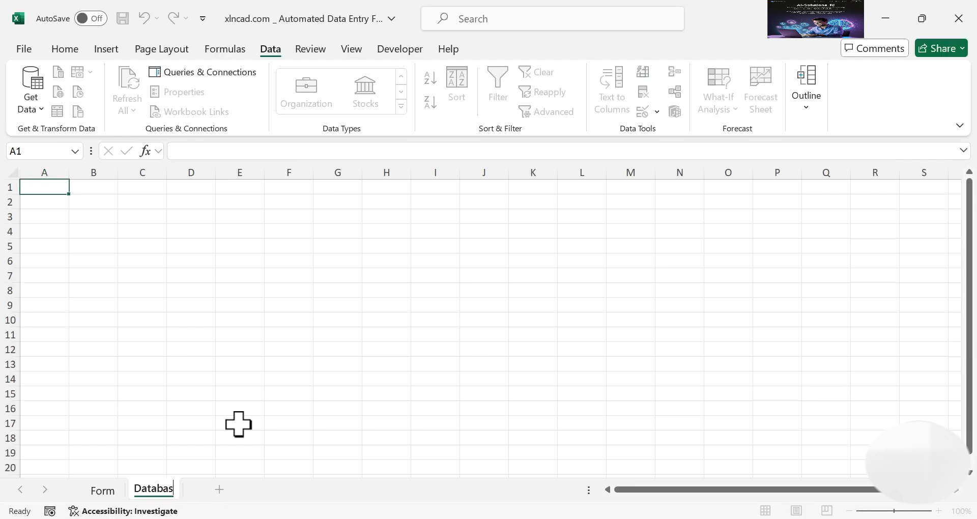
type("e")
key("Return")
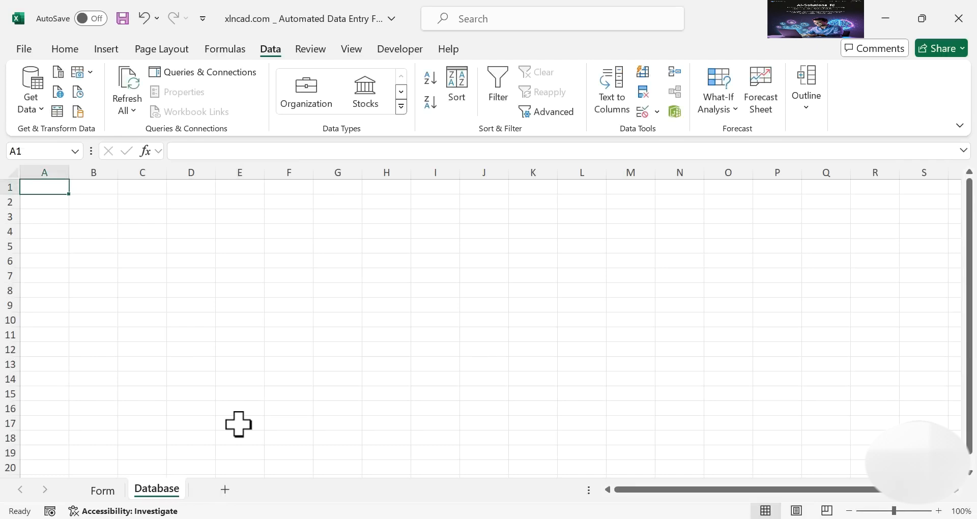
Copy the form's field labels in B23:B34 and bring them to cell B2 on Database
left_click(105, 496)
scroll(198, 409, "down", 2)
scroll(198, 409, "down", 4)
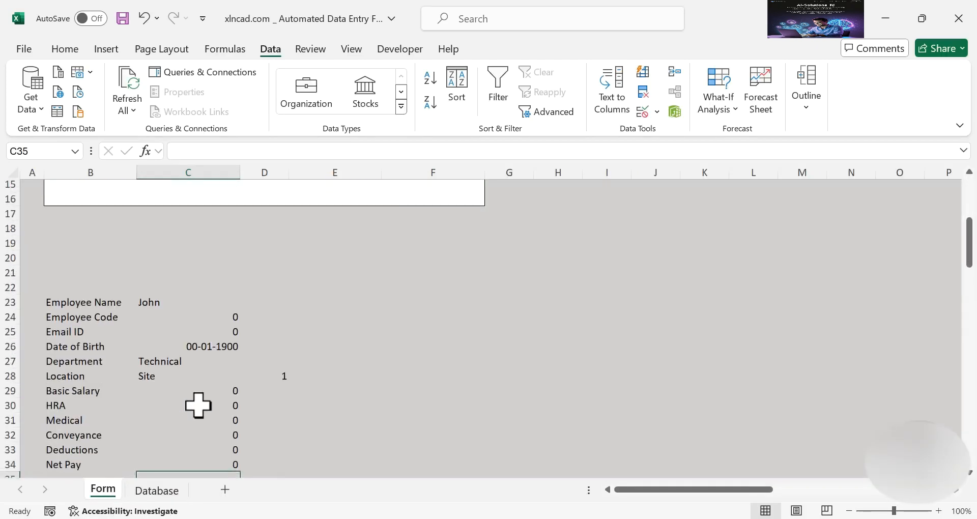
left_click_drag(90, 258, 93, 410)
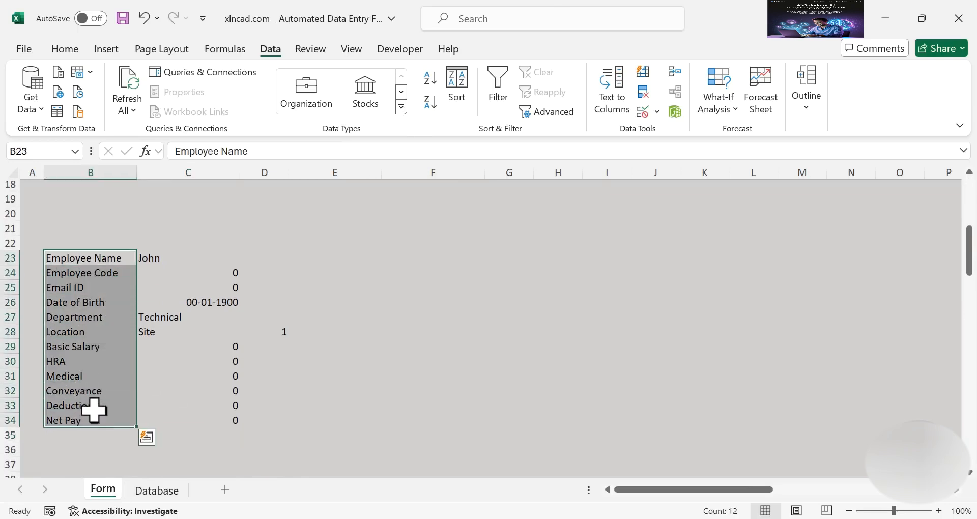
right_click(108, 311)
left_click(202, 62)
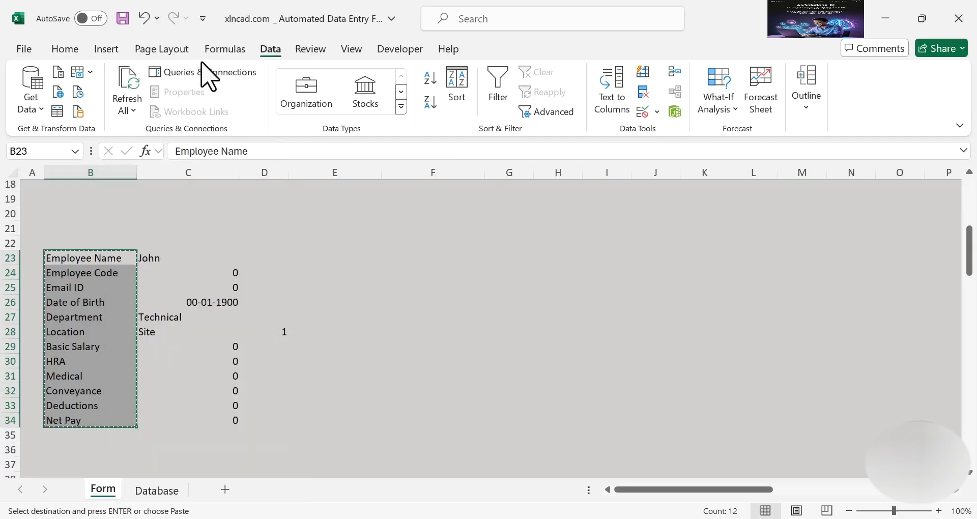
left_click(159, 489)
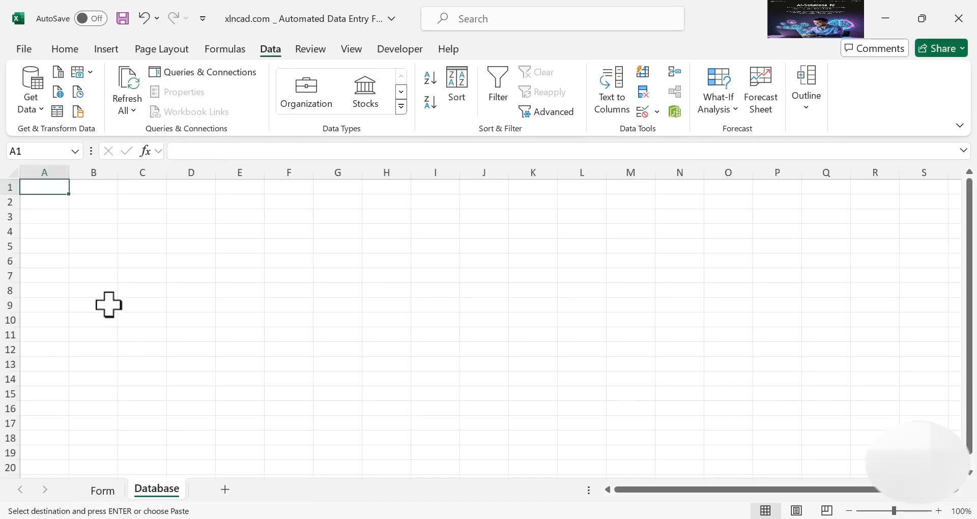
right_click(99, 202)
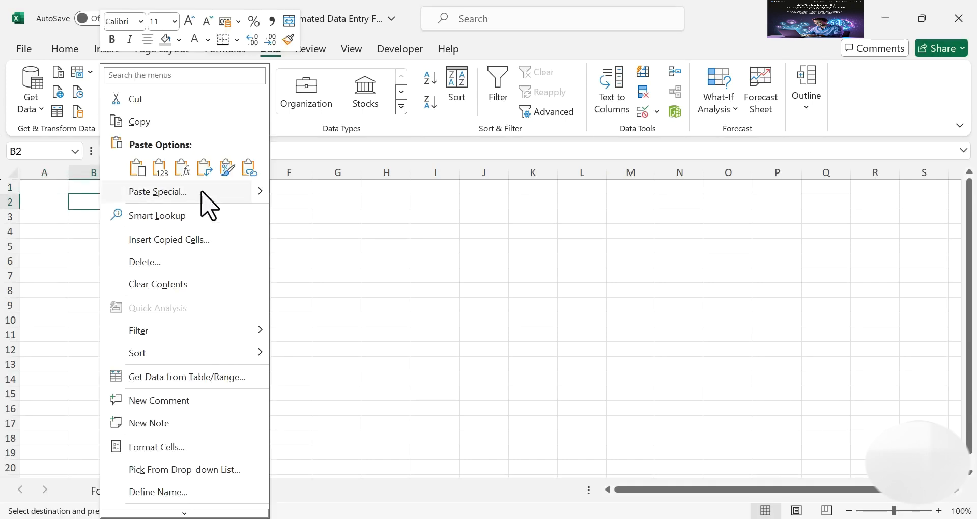
Paste the copied labels transposed as headers across B2:M2
left_click(158, 192)
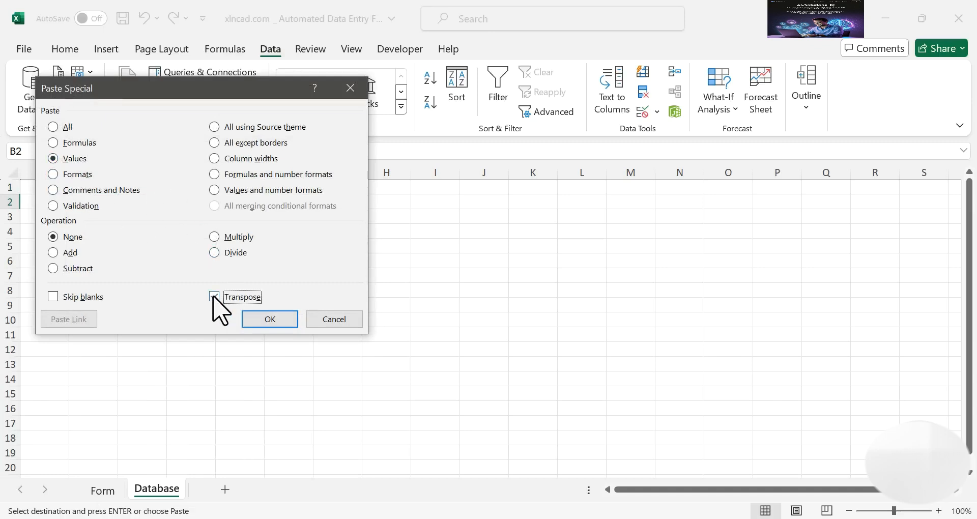
left_click(277, 322)
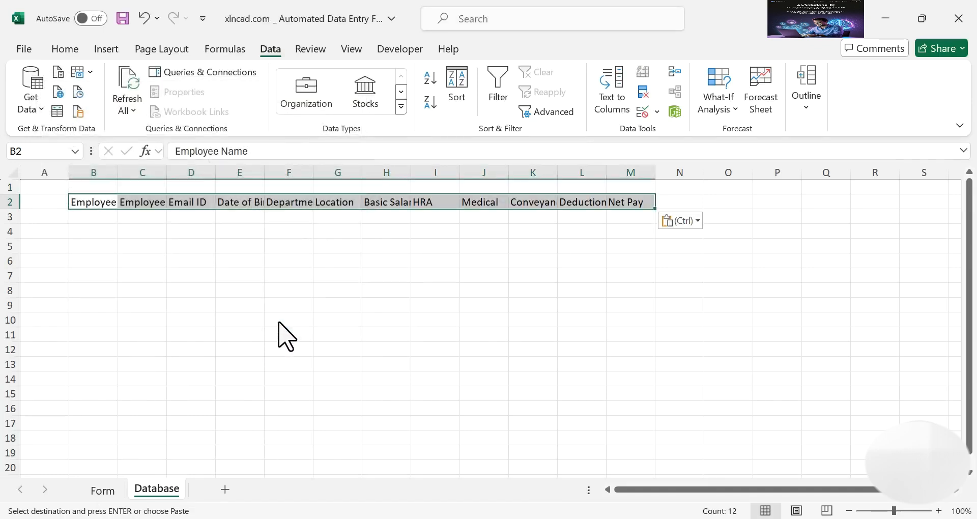
left_click(211, 311)
Autofit and widen columns B through M to fit their headers, and narrow column A
left_click_drag(102, 172, 617, 171)
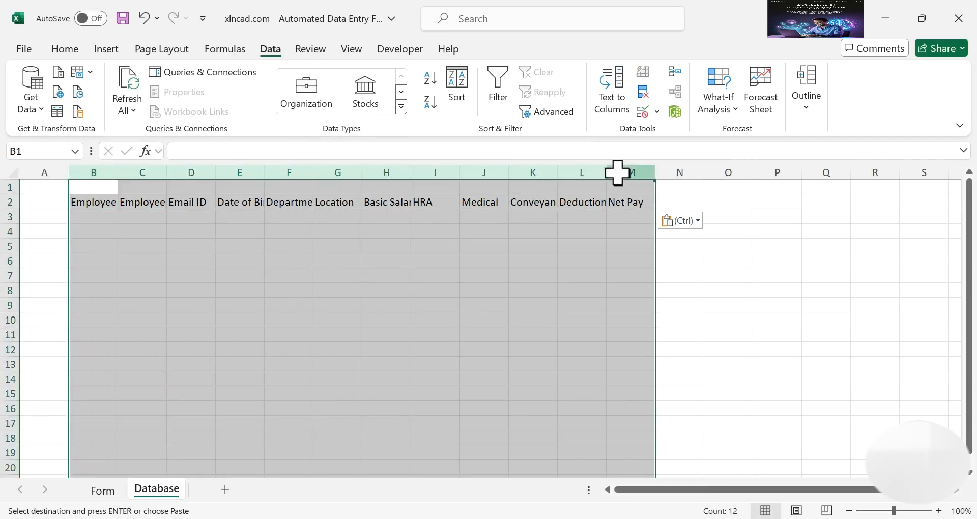
double_click(118, 172)
left_click(182, 277)
left_click_drag(149, 172, 165, 172)
left_click_drag(242, 172, 340, 173)
left_click_drag(404, 173, 412, 173)
left_click_drag(473, 172, 800, 171)
left_click_drag(608, 172, 619, 172)
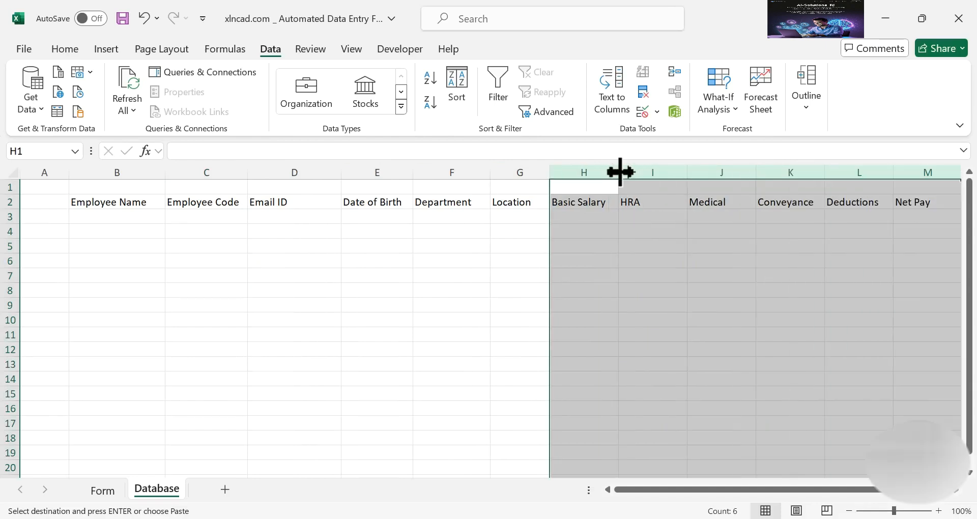
left_click_drag(69, 173, 40, 173)
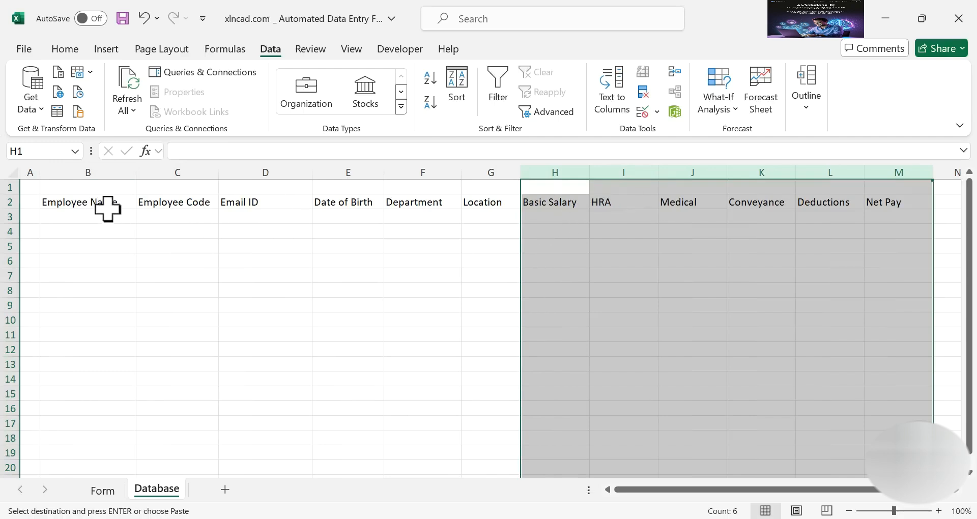
Select the header row B2:M2 for formatting
left_click(79, 202)
left_click_drag(80, 202, 876, 200)
left_click(65, 49)
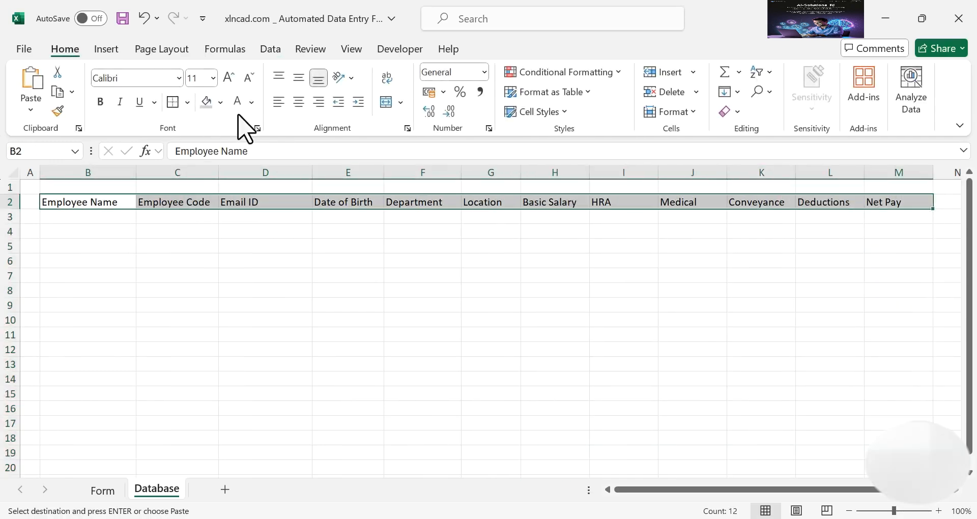
Give headers B2:M2 a dark blue fill with bold, white, 12-point, centred text
left_click(220, 103)
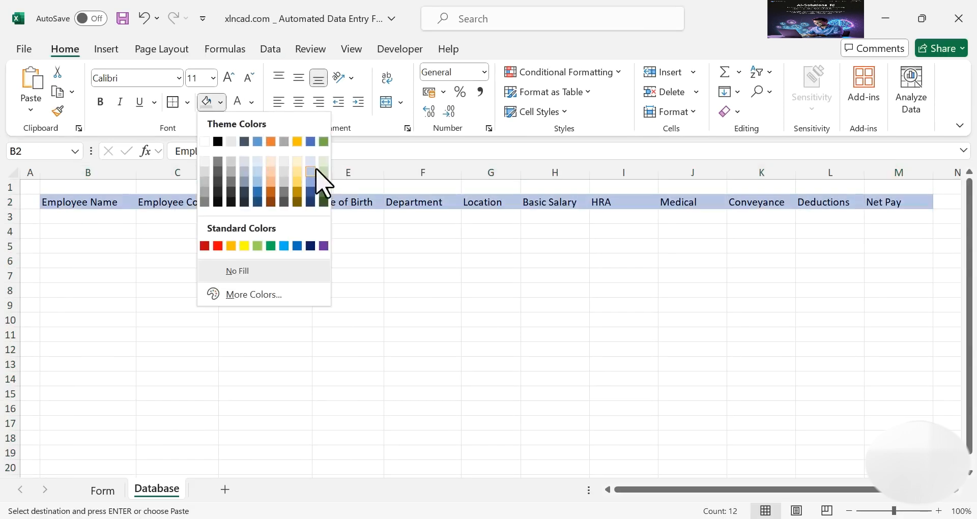
left_click(311, 202)
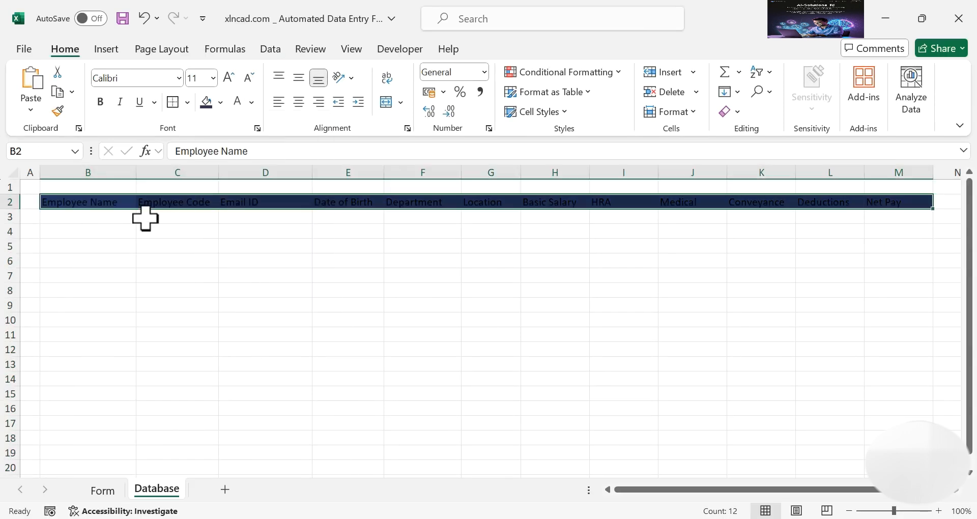
left_click(251, 102)
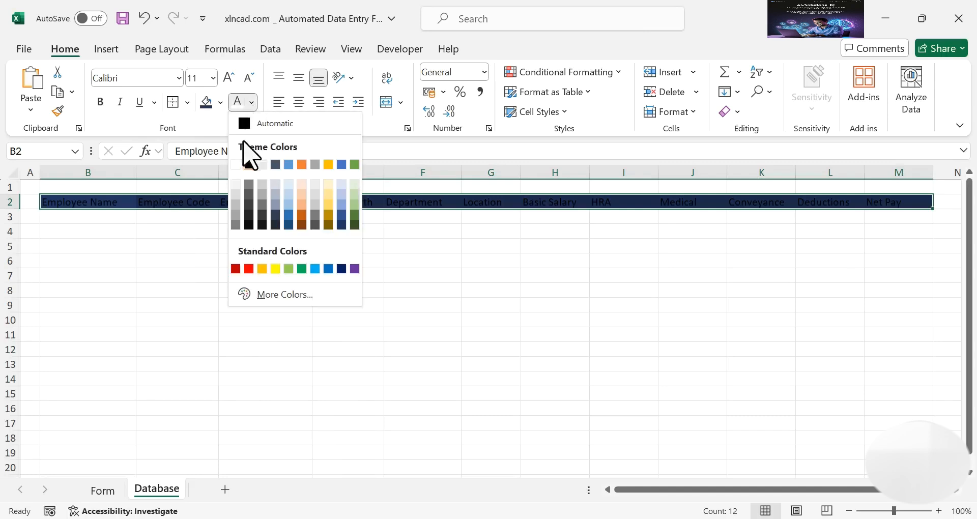
left_click(235, 164)
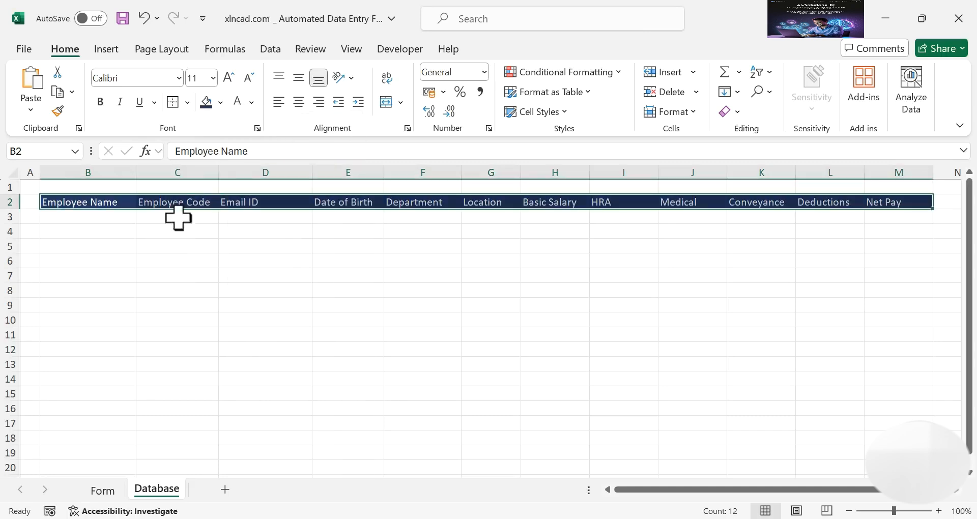
left_click(228, 80)
left_click(101, 102)
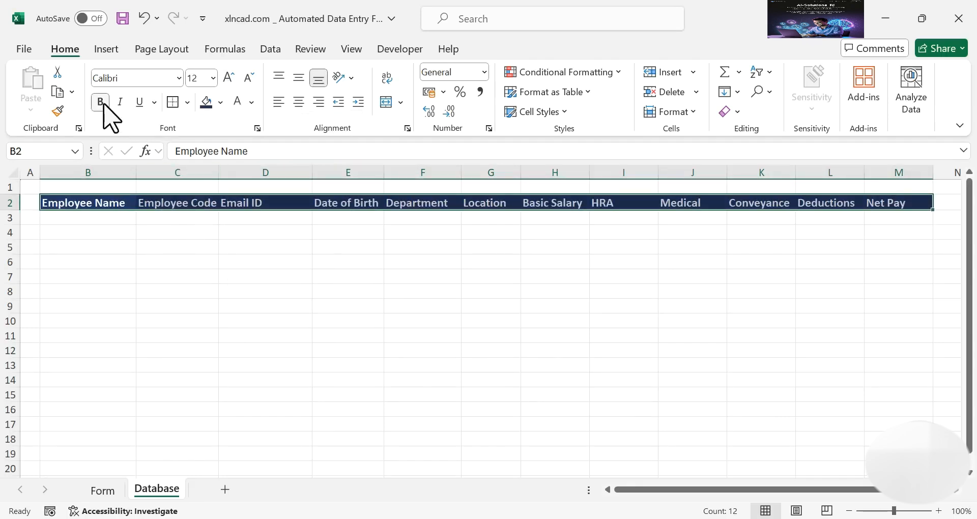
left_click(300, 116)
Widen columns C and E to fit Employee Code and Date of Birth
left_click(244, 260)
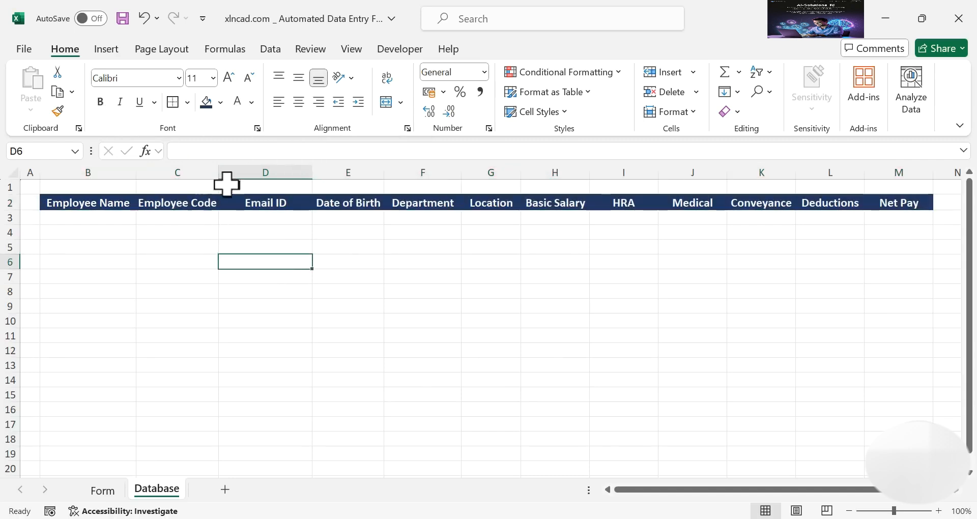
left_click_drag(219, 171, 223, 171)
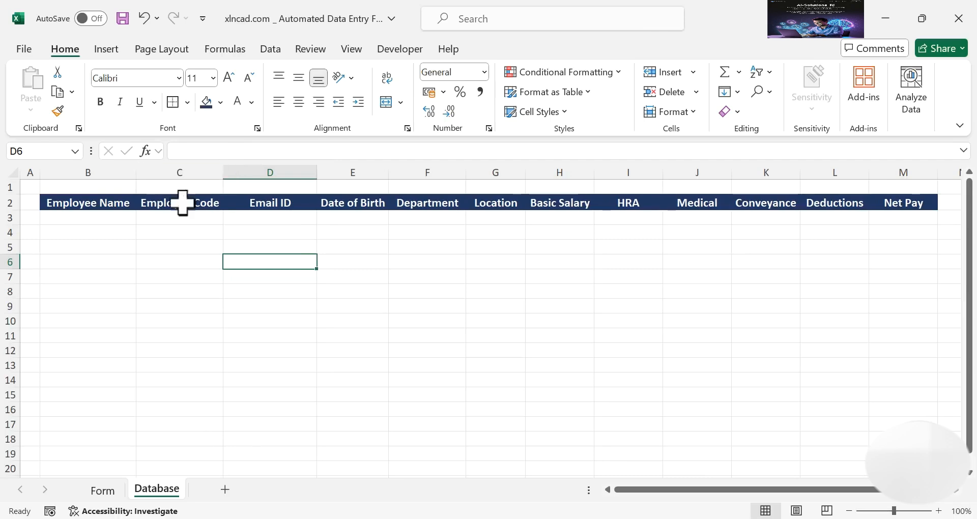
left_click_drag(388, 175, 392, 174)
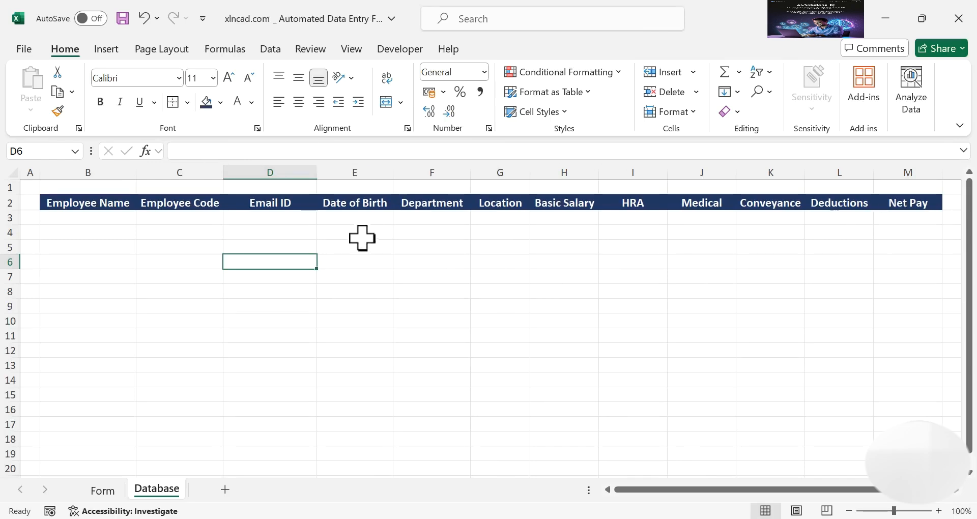
Apply a Date format to the Date of Birth column E
right_click(373, 166)
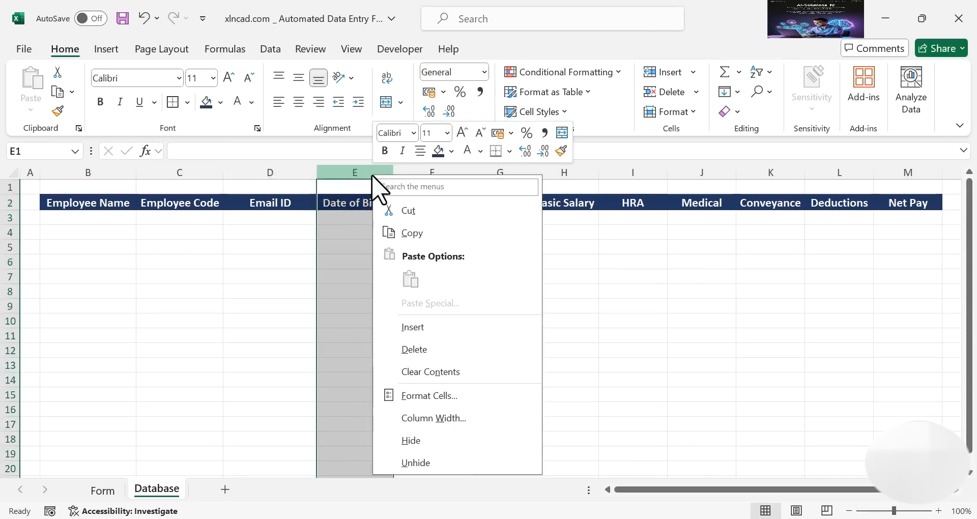
left_click(450, 396)
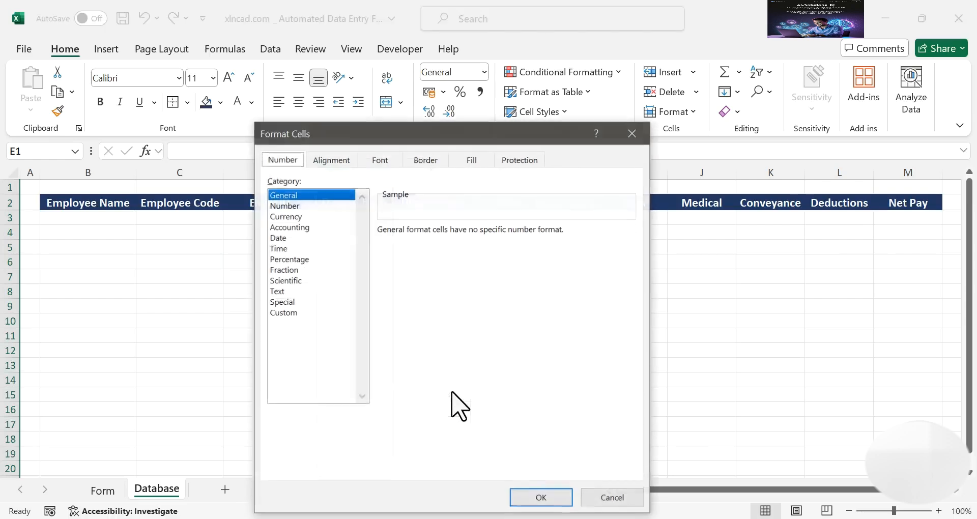
left_click(291, 238)
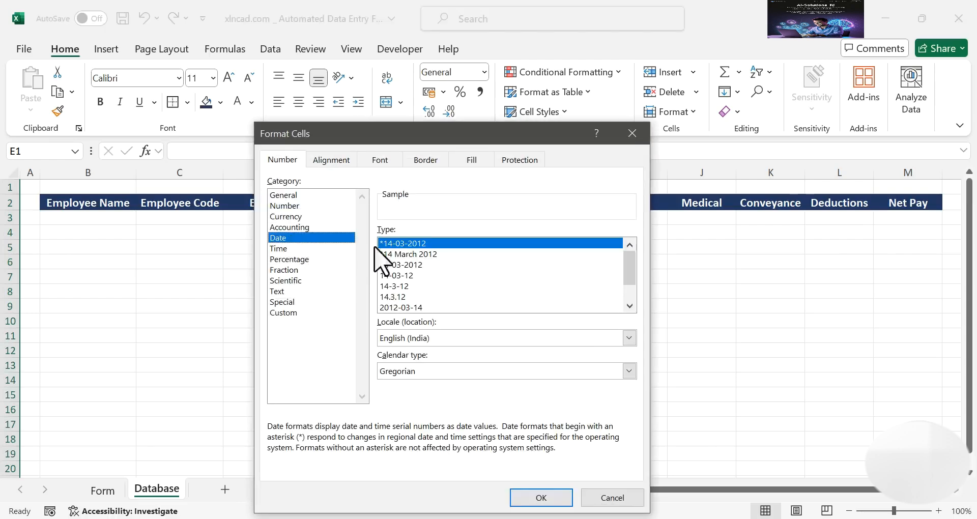
left_click(540, 497)
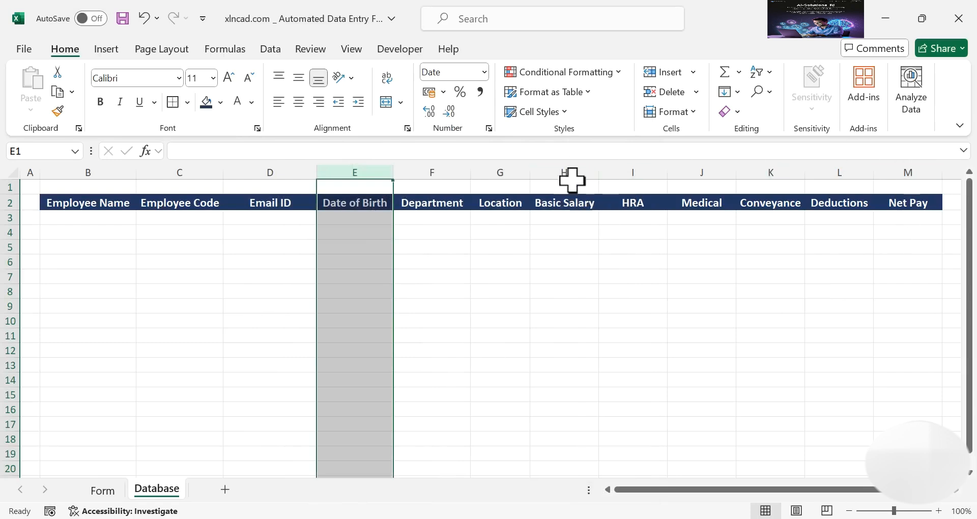
Apply Number format with 1000 separator and 0 decimals to salary columns H–M
left_click_drag(581, 169, 893, 162)
right_click(566, 245)
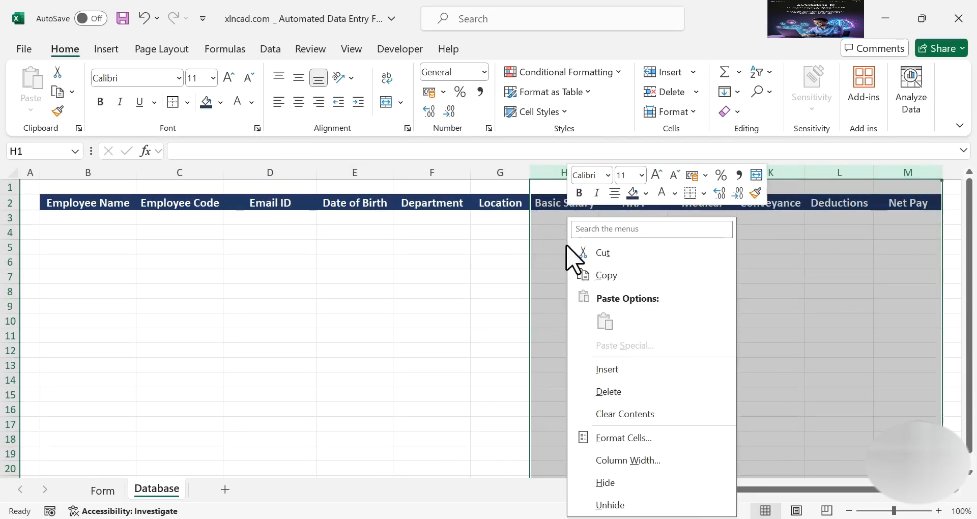
left_click(638, 438)
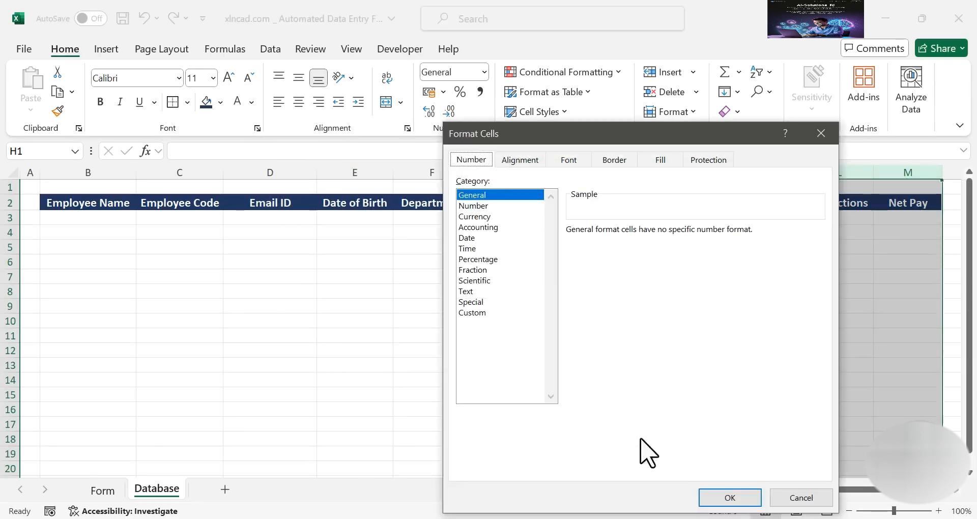
left_click(515, 207)
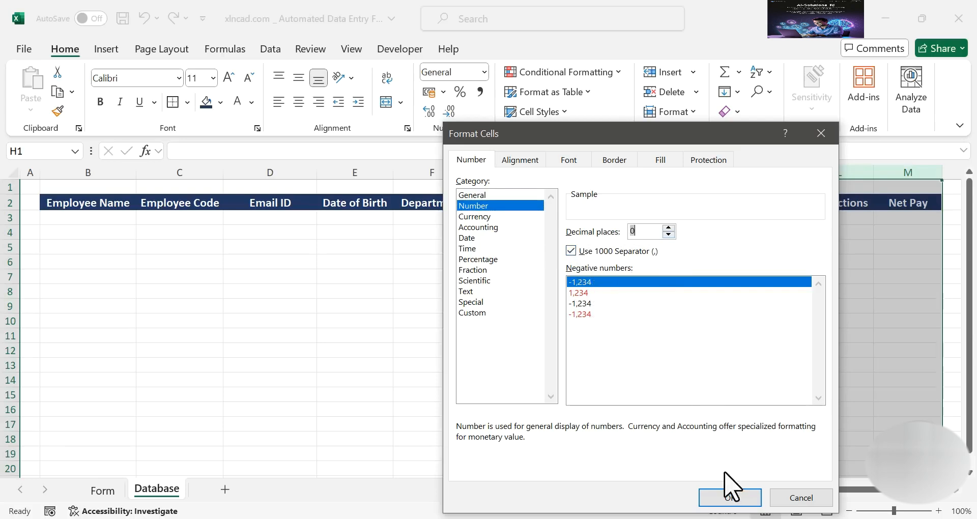
left_click(725, 497)
left_click(592, 352)
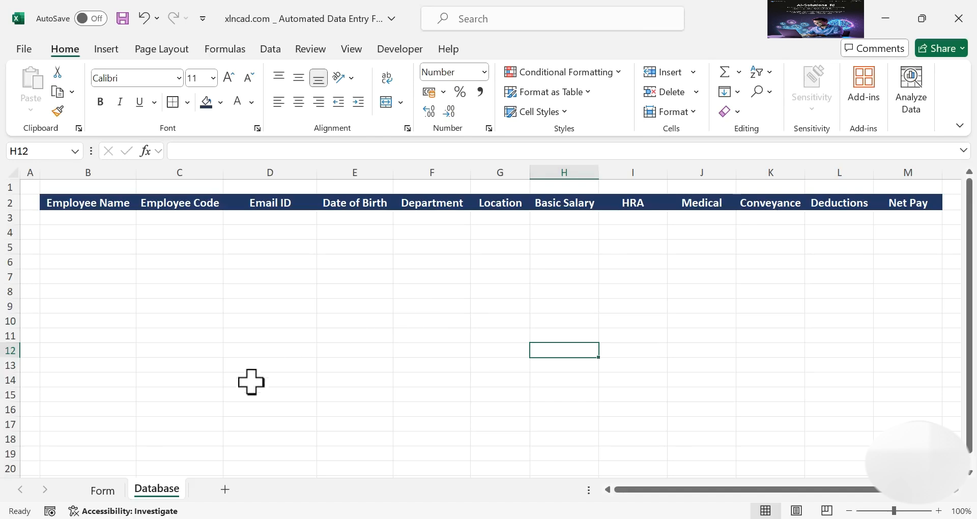
left_click(110, 488)
Enter an employee code, e-mail address and date of birth, and set the department to Admin
scroll(229, 356, "up", 6)
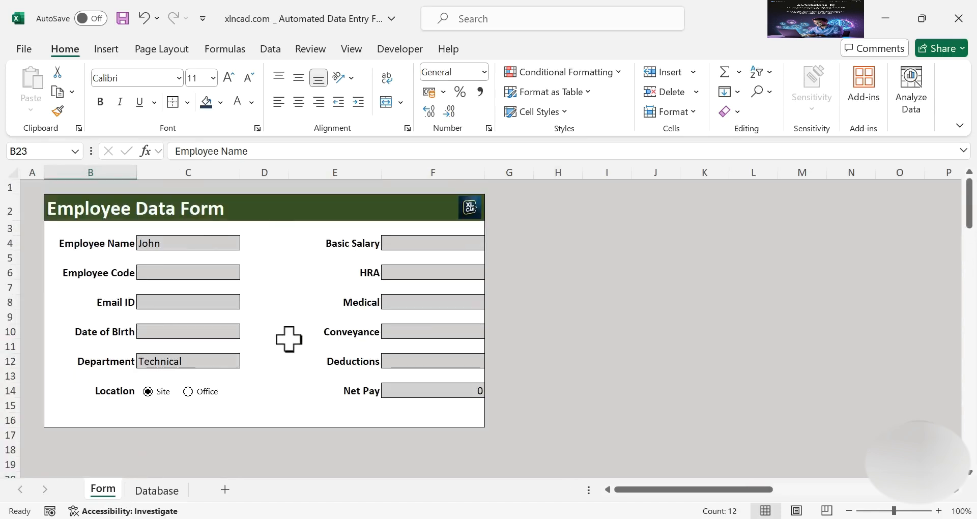
left_click(159, 271)
type("XNC100")
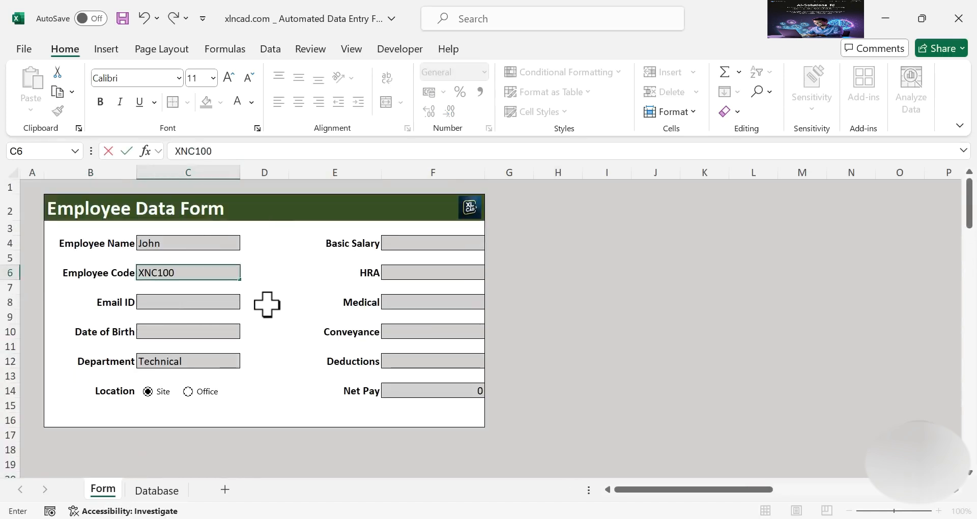
left_click(203, 303)
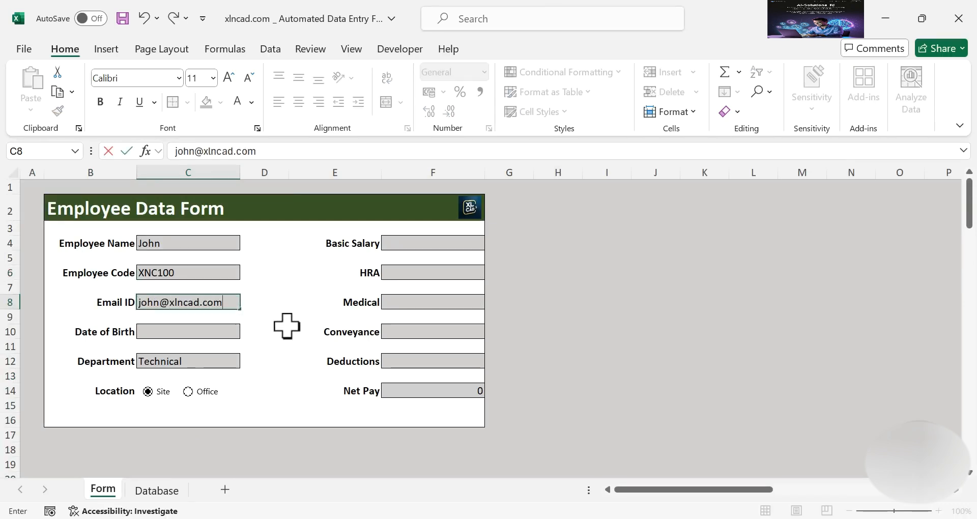
left_click(224, 333)
type("11")
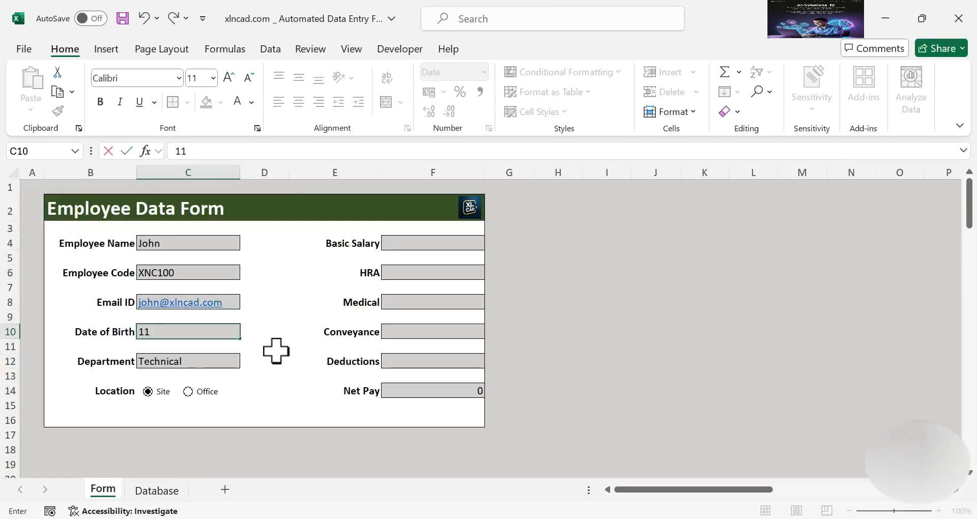
key("Return")
left_click(235, 362)
left_click(246, 362)
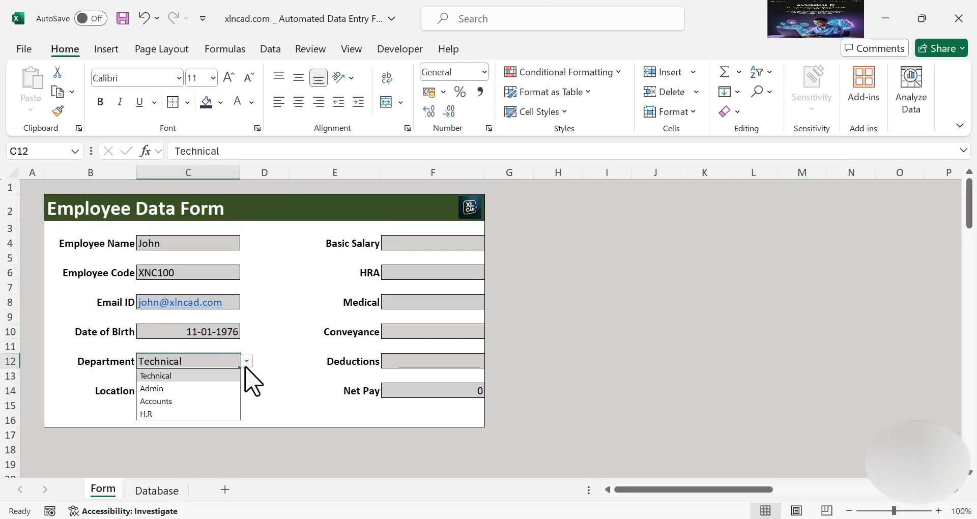
left_click(203, 388)
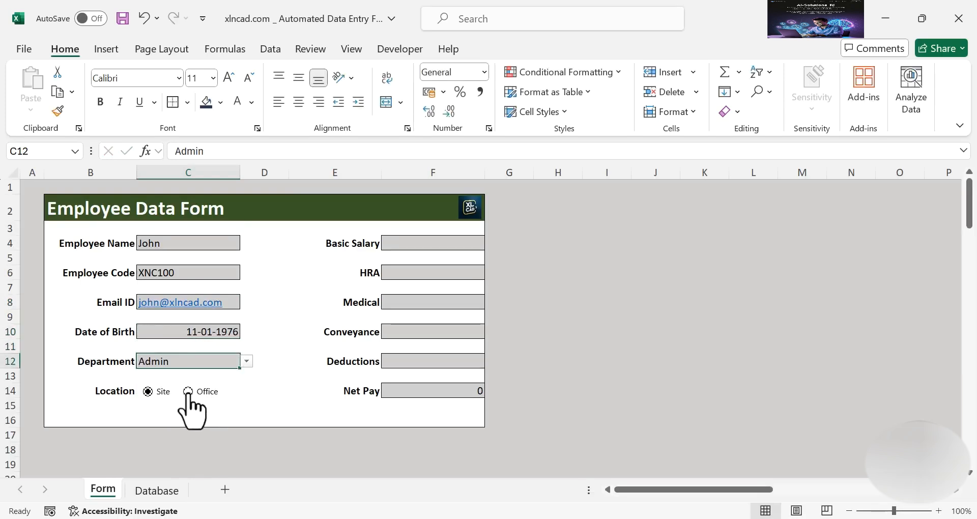
Enter Basic Salary 40,000, HRA 18,000, Medical, Conveyance 5,000 and Deductions 1,700
left_click(436, 242)
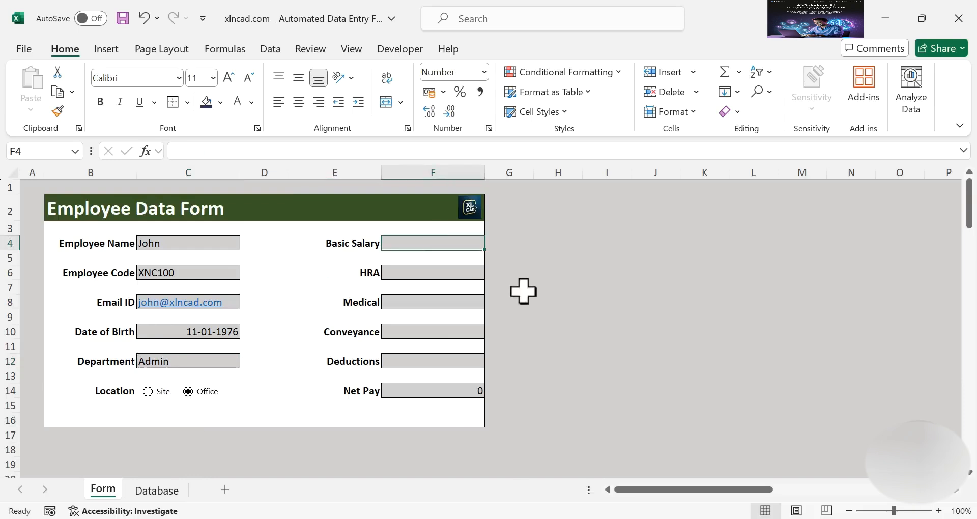
type("40,")
type("0000")
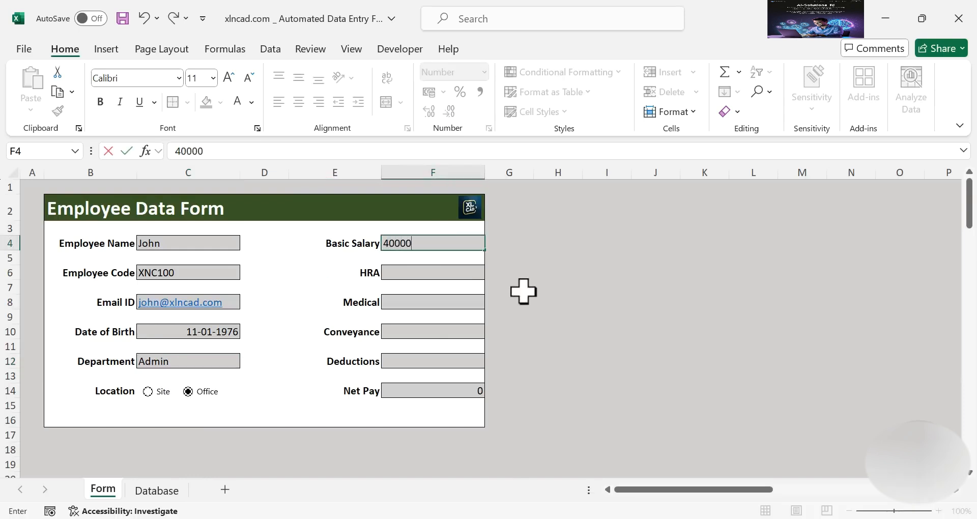
left_click(462, 275)
type("18,0")
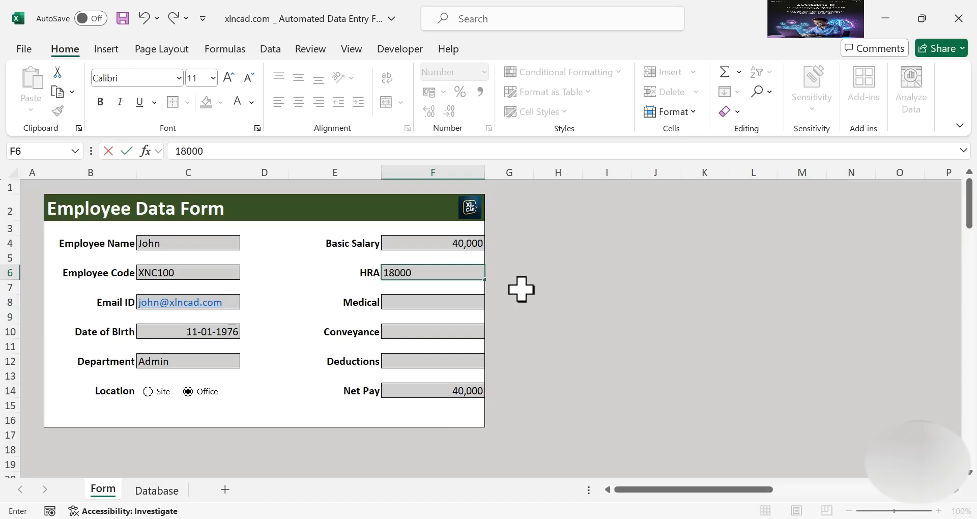
type("00")
left_click(476, 302)
type("60")
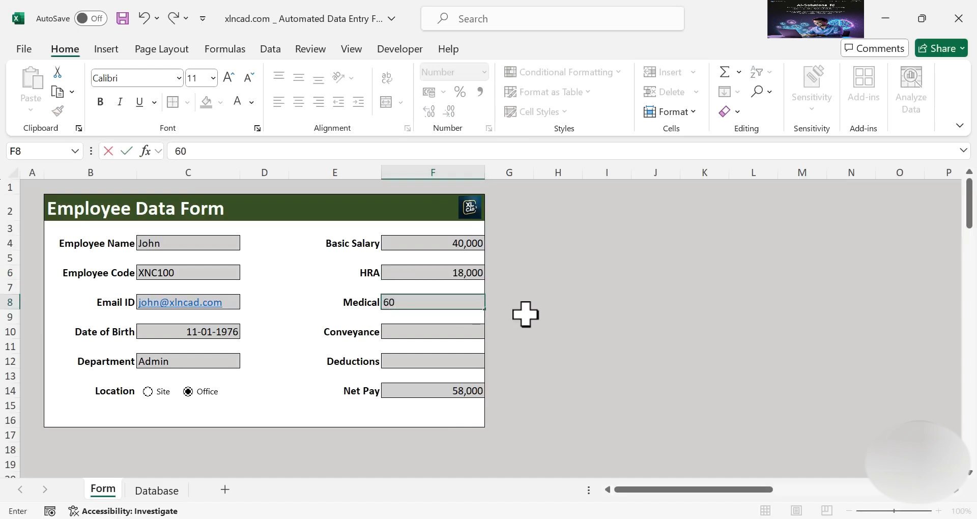
left_click(447, 332)
type("5,00")
type("000")
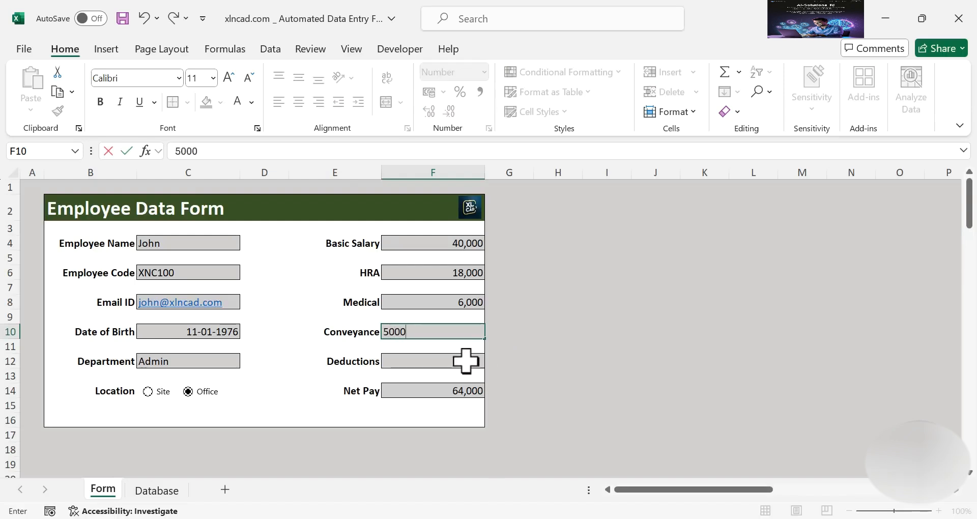
left_click(465, 360)
type("1,")
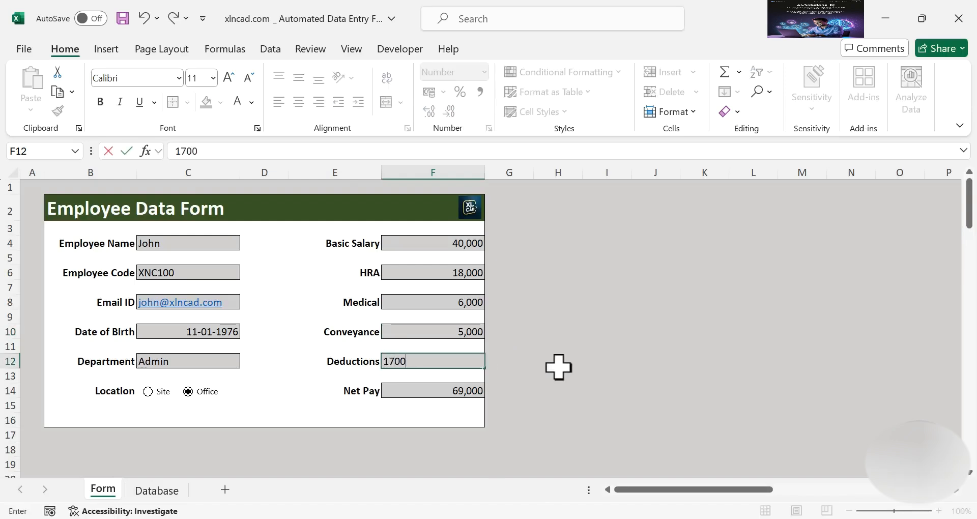
type("700")
key("Return")
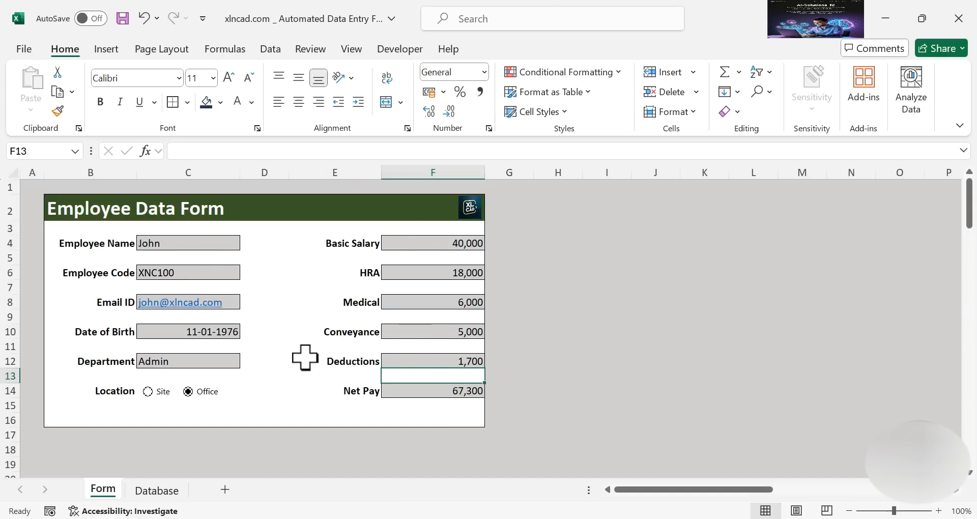
Check the Database sheet and return to the Form sheet
left_click(161, 490)
left_click(103, 490)
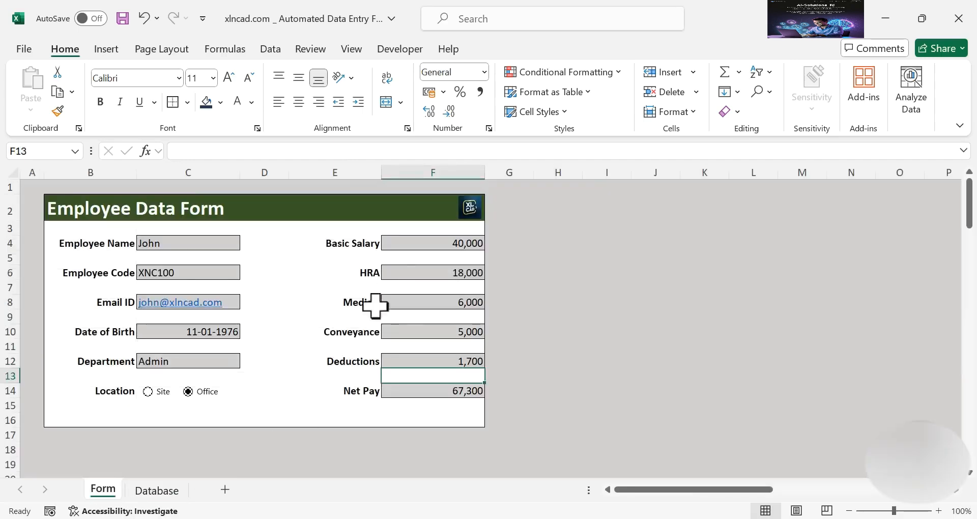
left_click(403, 50)
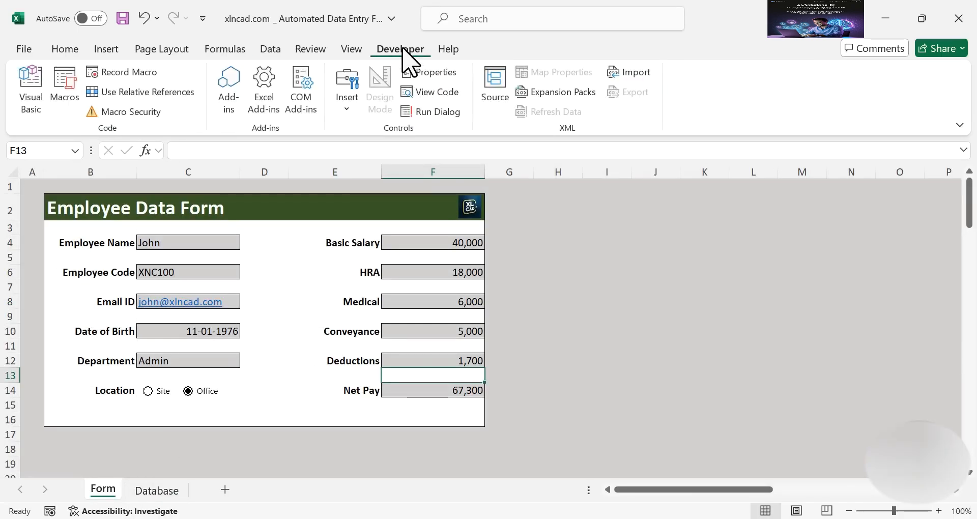
Start recording a macro named CollectData stored in This Workbook
left_click(142, 76)
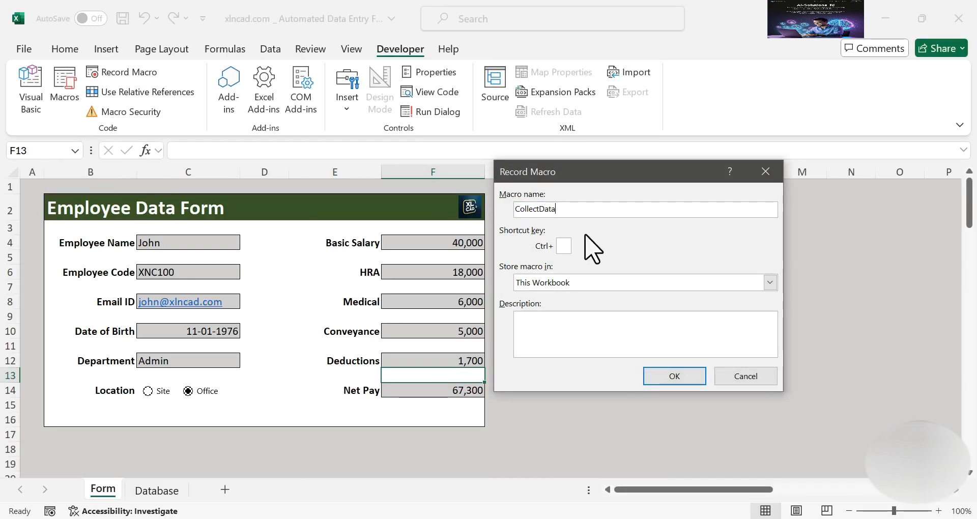
left_click(672, 377)
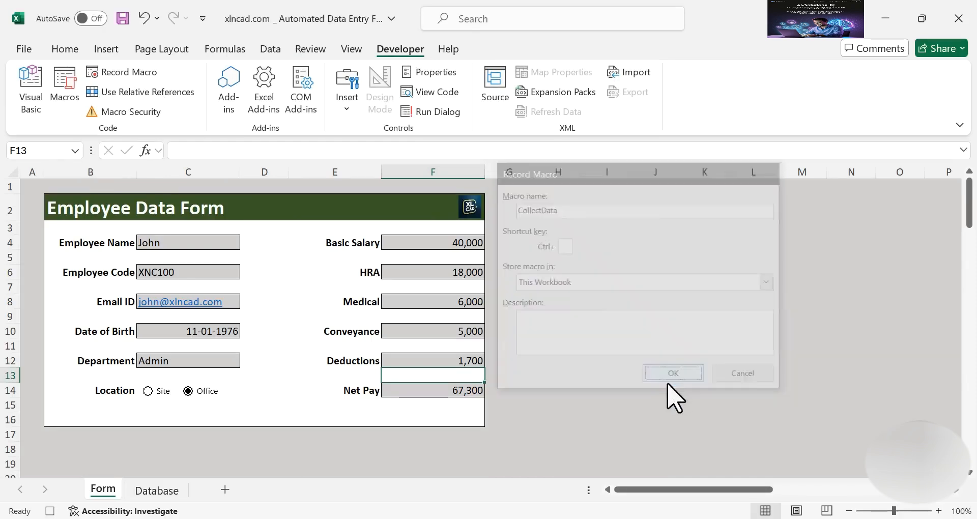
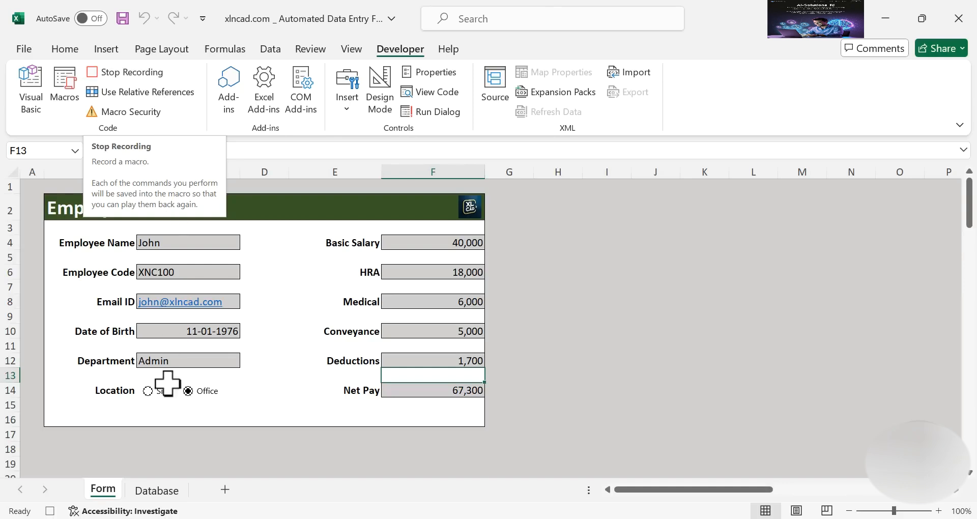
Insert a blank row 3 under the Database headers, formatted the same as the row below
left_click(156, 490)
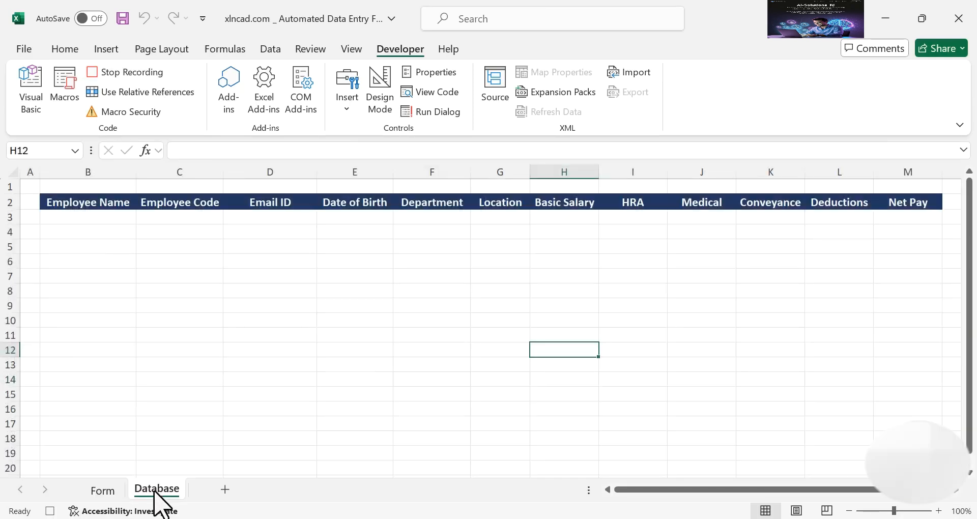
left_click(94, 219)
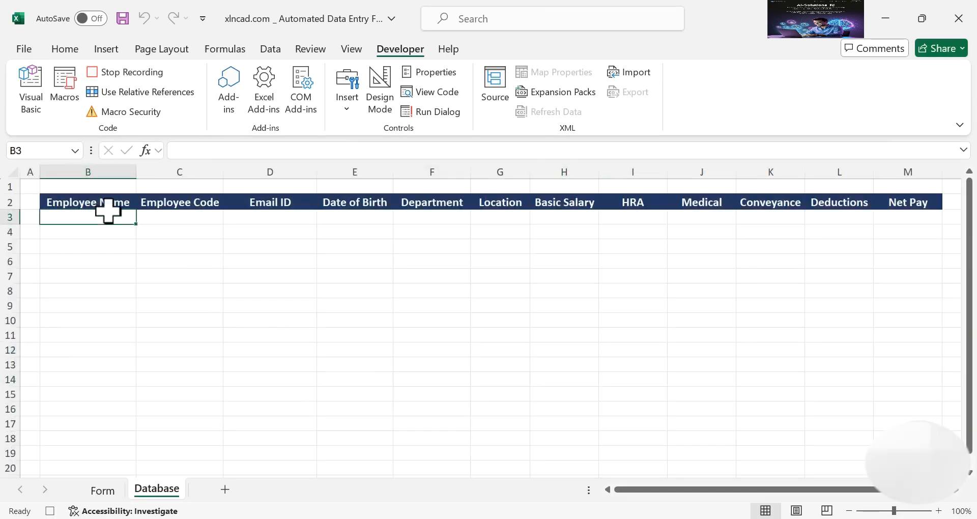
left_click(66, 49)
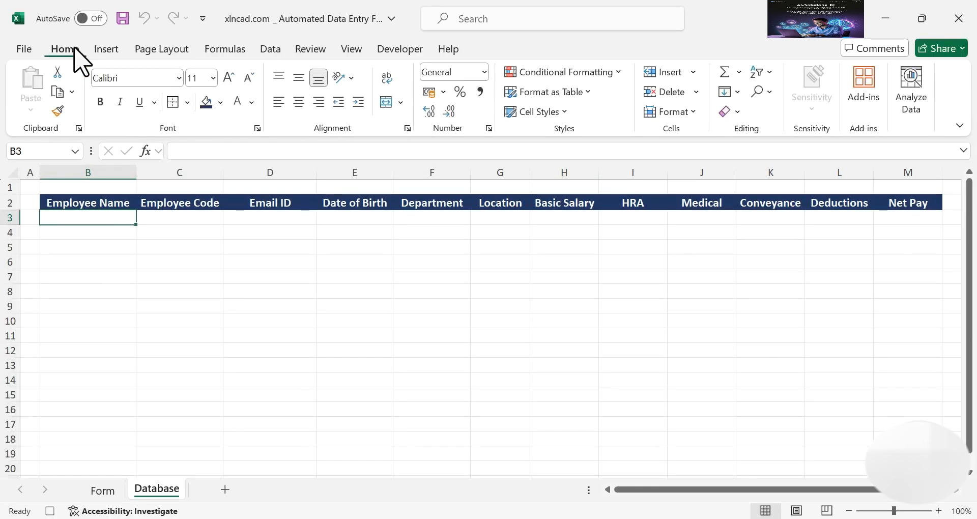
left_click(689, 73)
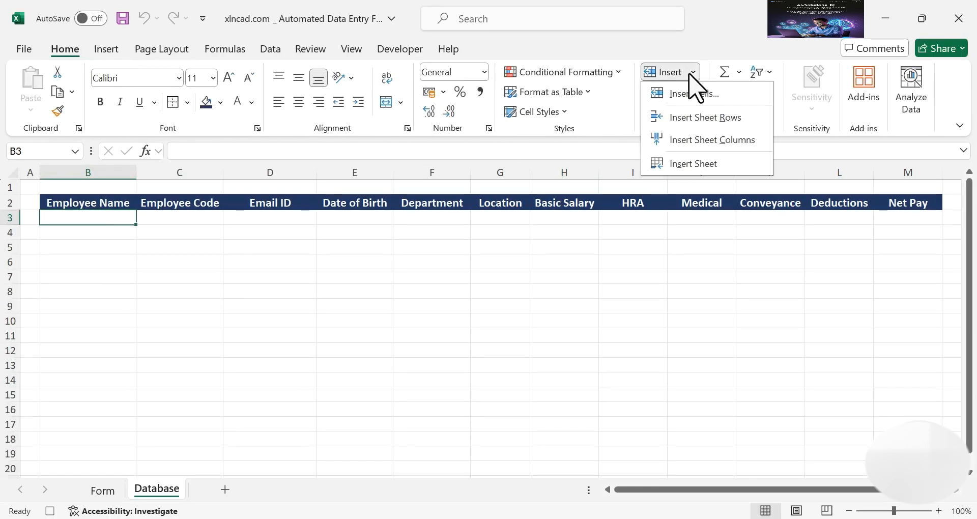
left_click(748, 121)
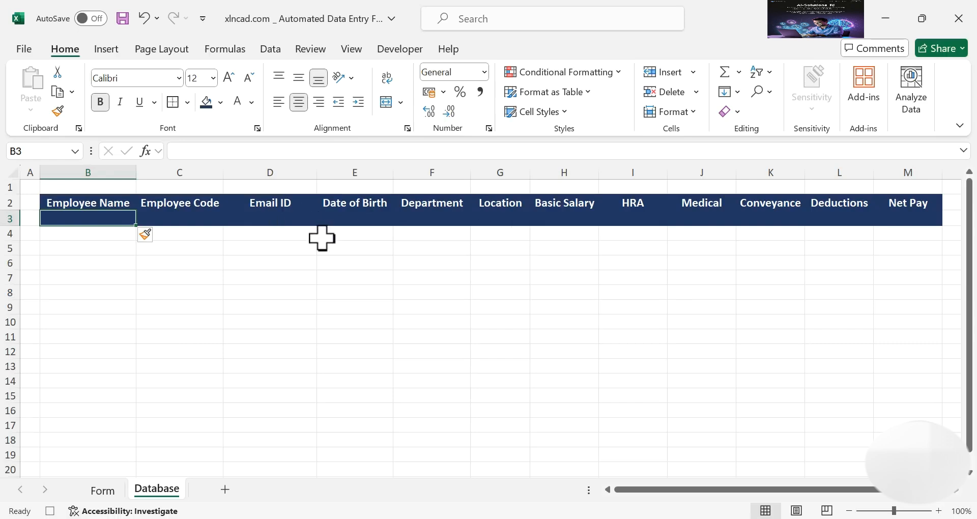
left_click(150, 240)
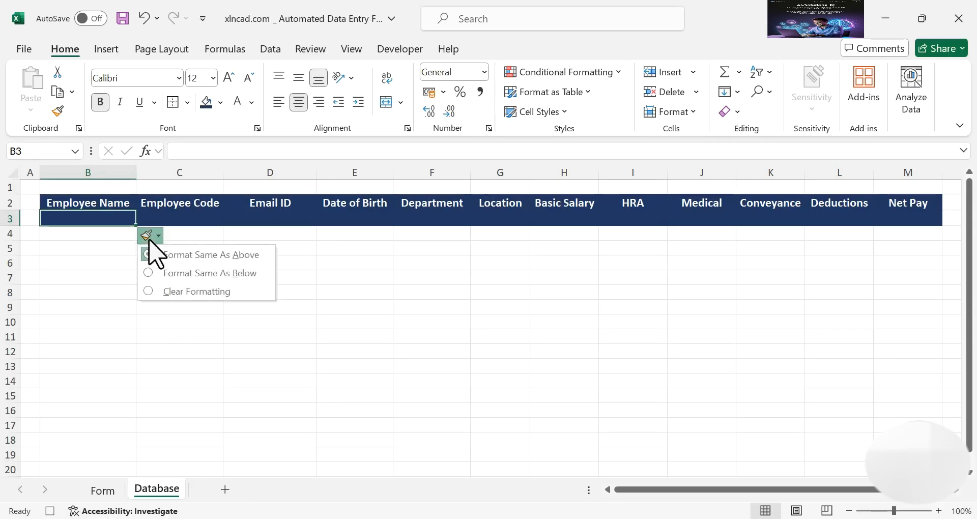
left_click(214, 275)
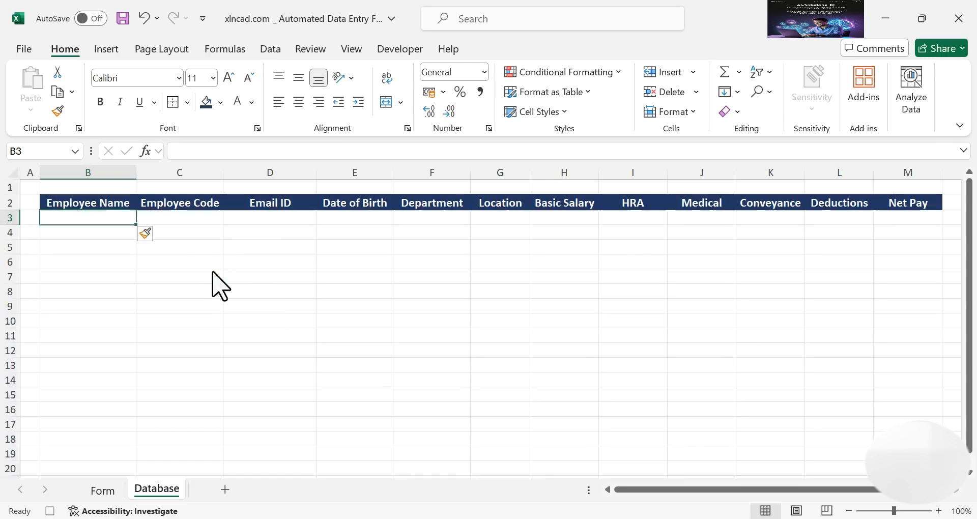
Copy the helper values C23:C34 on the Form sheet
left_click(101, 491)
scroll(279, 310, "down", 5)
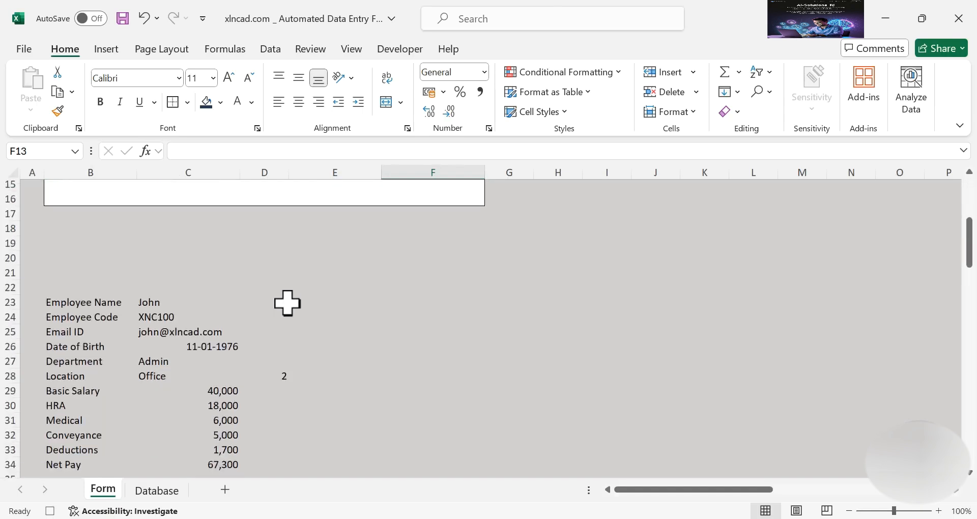
scroll(288, 304, "down", 2)
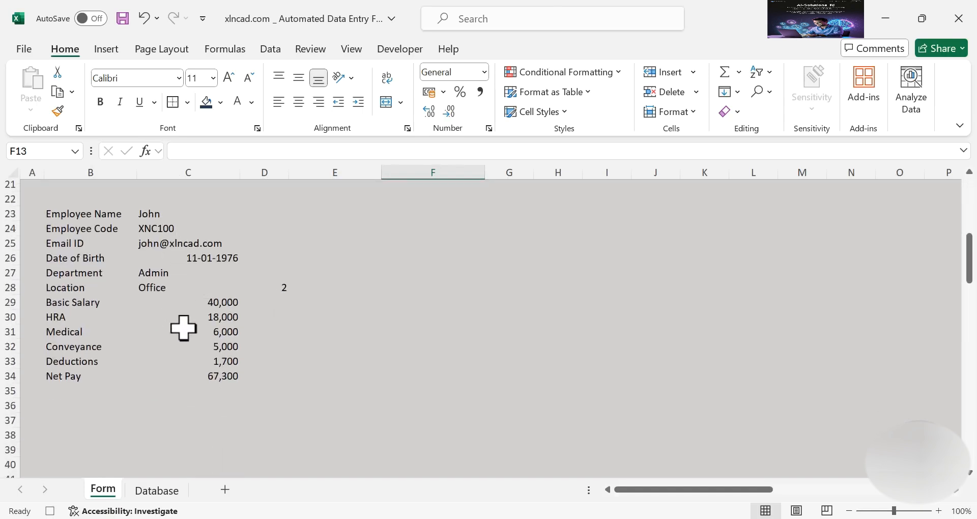
left_click_drag(199, 217, 203, 371)
right_click(186, 307)
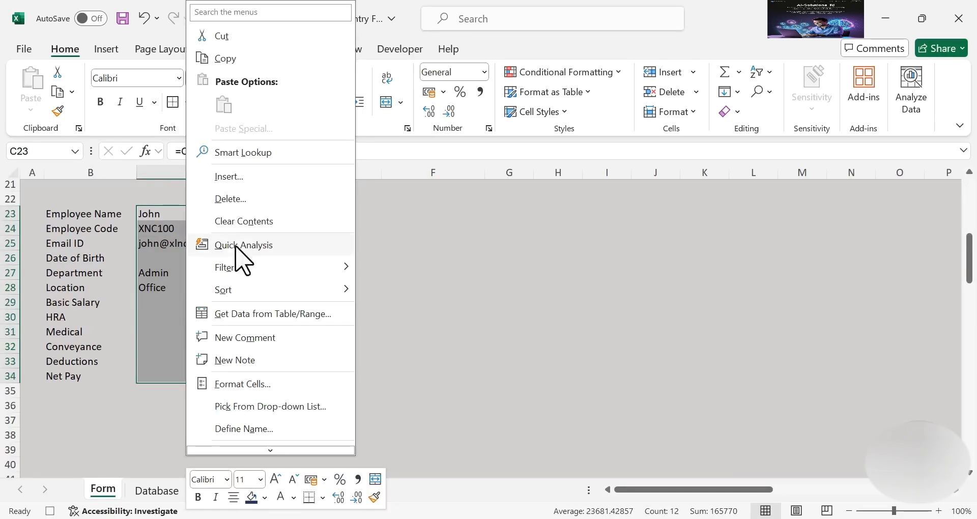
left_click(281, 59)
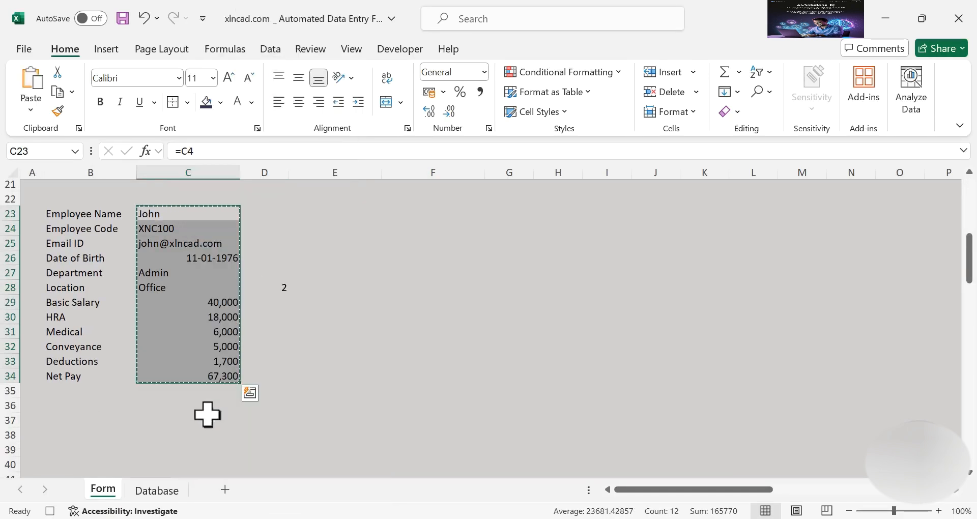
Paste the copied values transposed into Database row 3 starting at B3
left_click(162, 492)
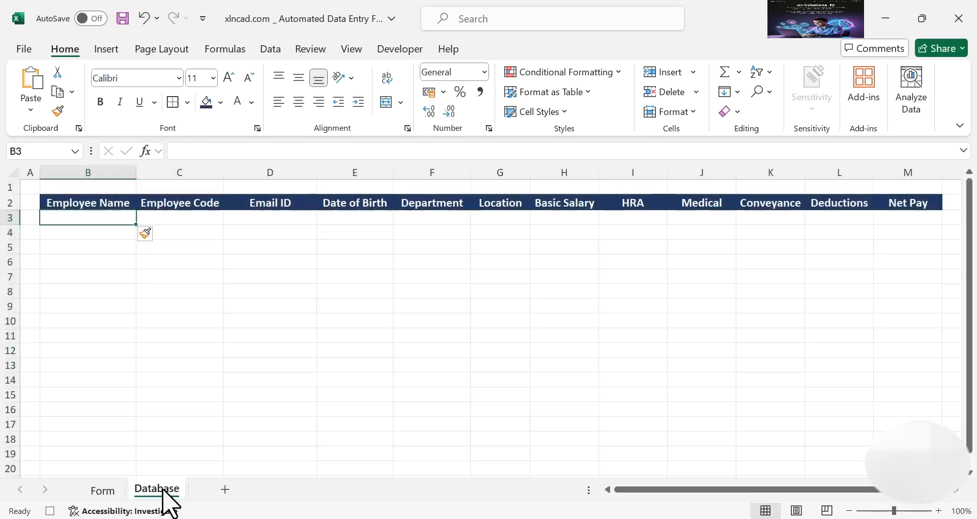
right_click(93, 219)
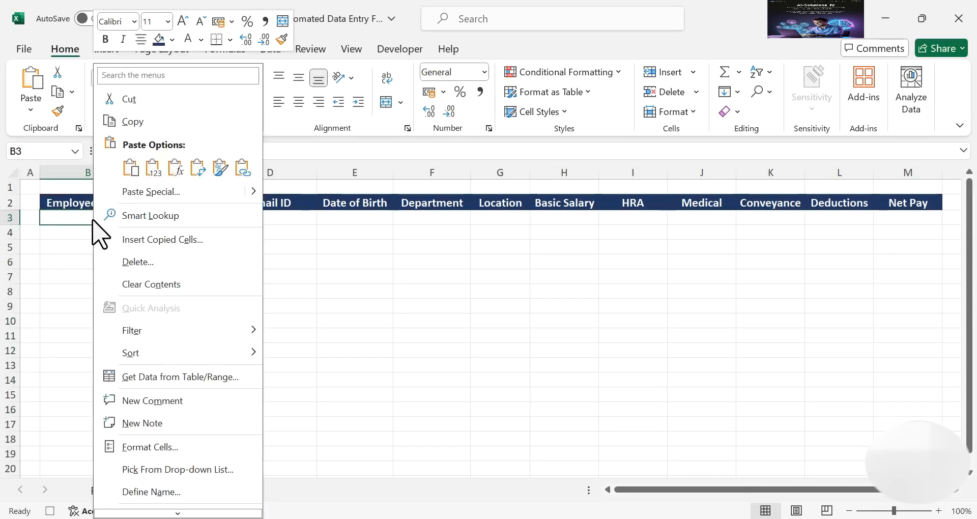
left_click(179, 198)
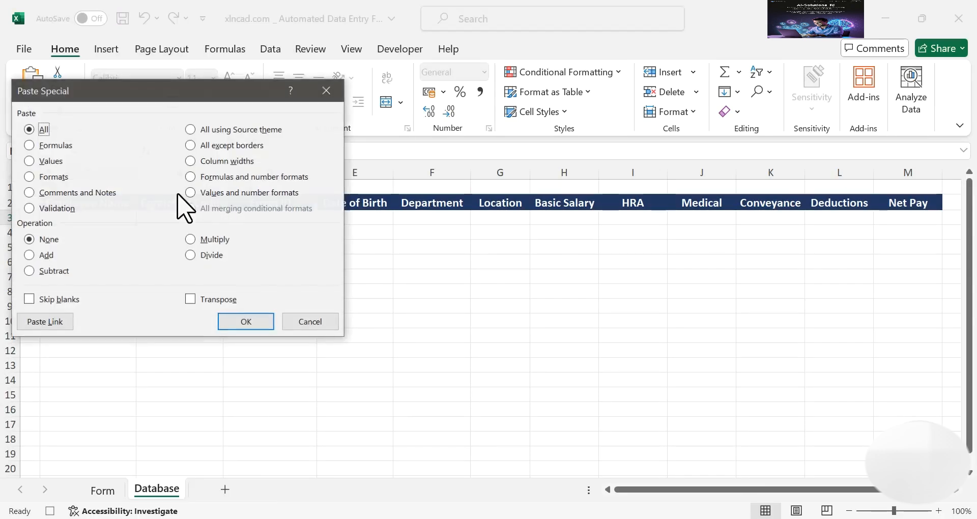
left_click(38, 161)
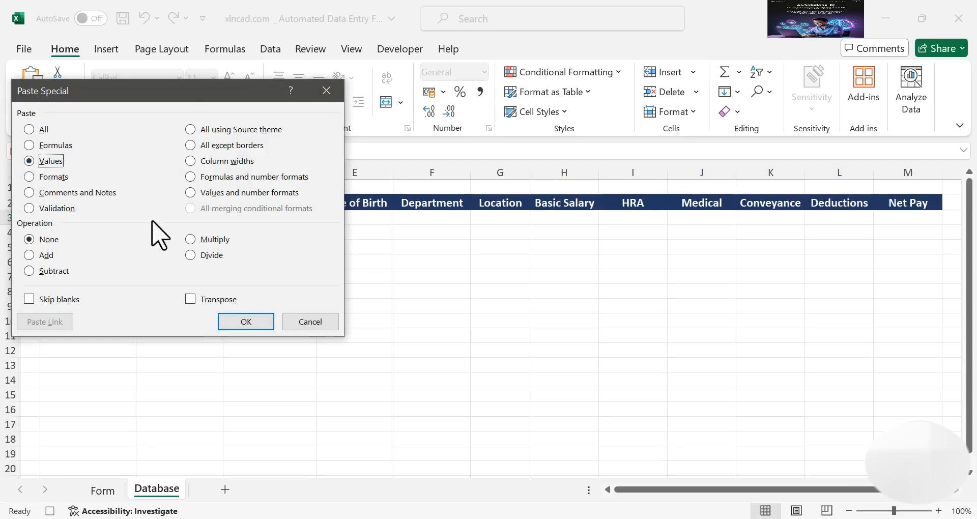
left_click(254, 325)
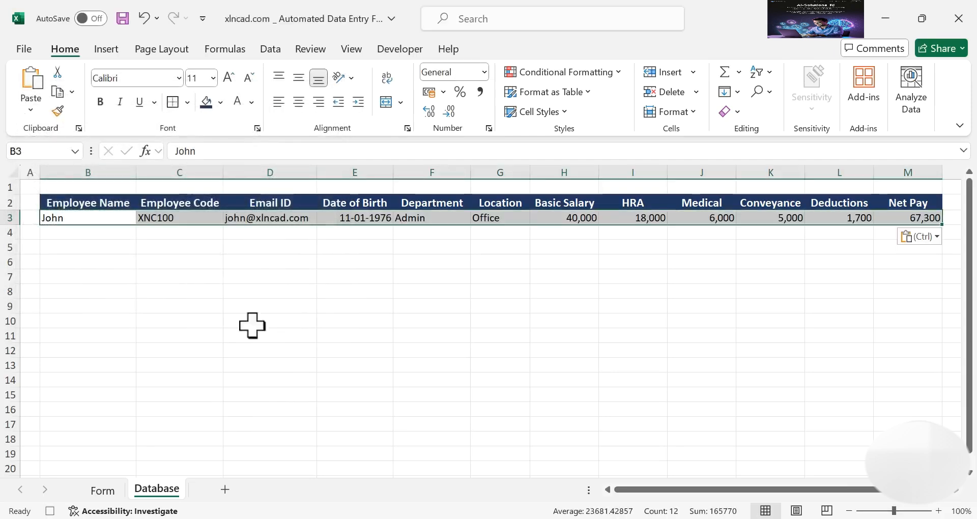
left_click(103, 491)
Clear the Employee Name, Employee Code, Email ID, Date of Birth and Department entries
scroll(141, 318, "up", 7)
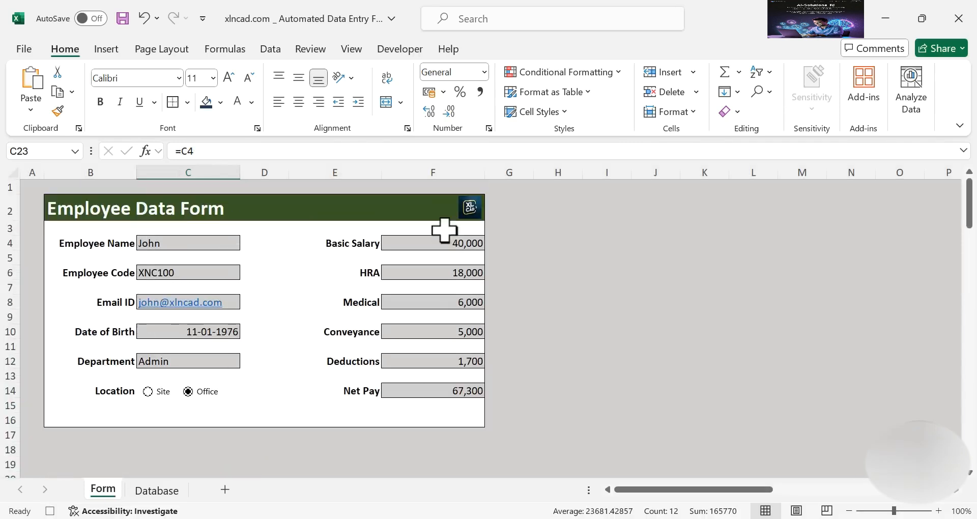
left_click(223, 244)
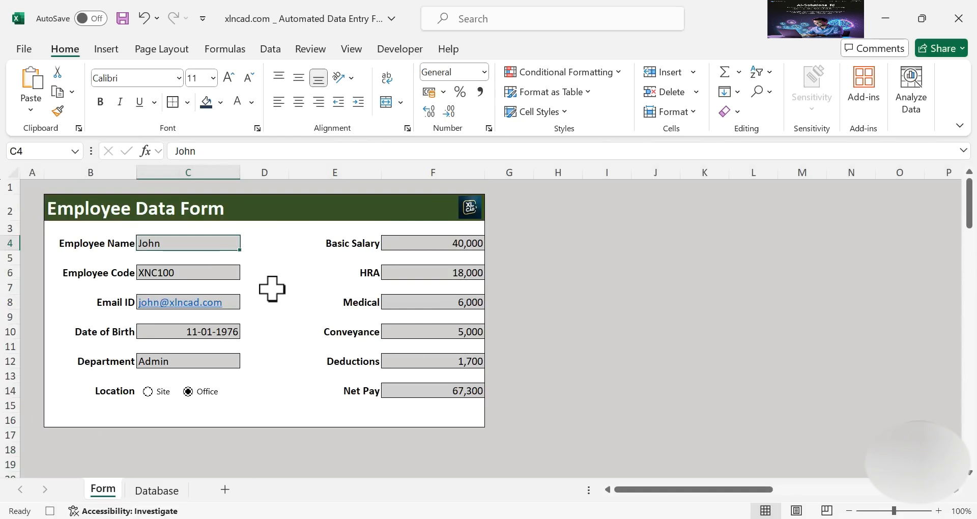
key("Delete")
left_click(229, 274)
key("Delete")
left_click(236, 300)
key("Delete")
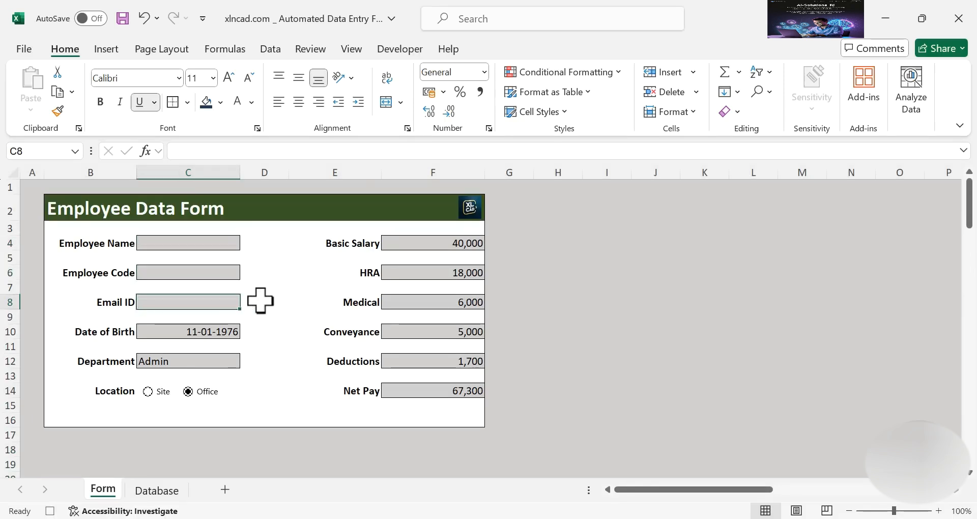
left_click(192, 333)
key("Delete")
left_click(225, 361)
key("Delete")
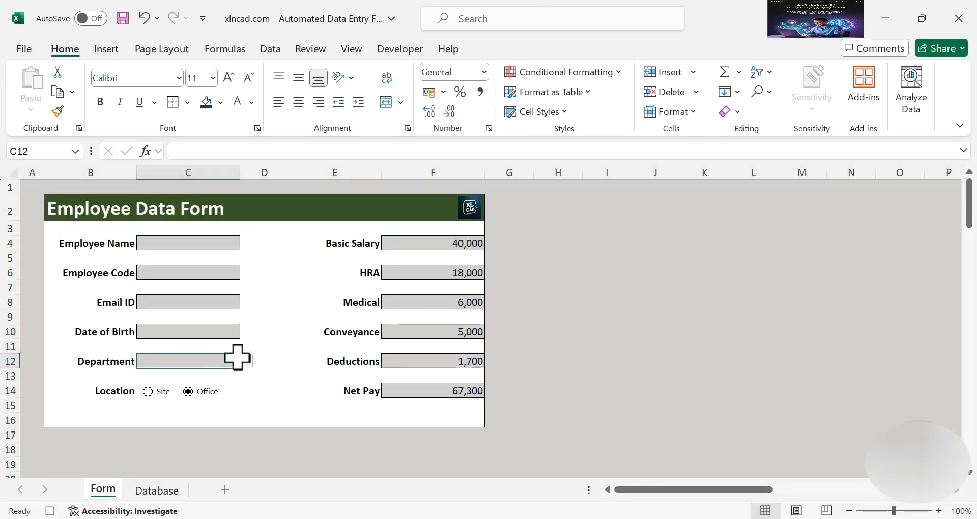
Clear the Basic Salary, HRA, Medical, Conveyance and Deductions amounts, then reselect C4
left_click(419, 244)
key("Delete")
left_click(422, 273)
key("Delete")
left_click(423, 303)
key("Delete")
left_click(432, 332)
key("Delete")
left_click(438, 359)
key("Delete")
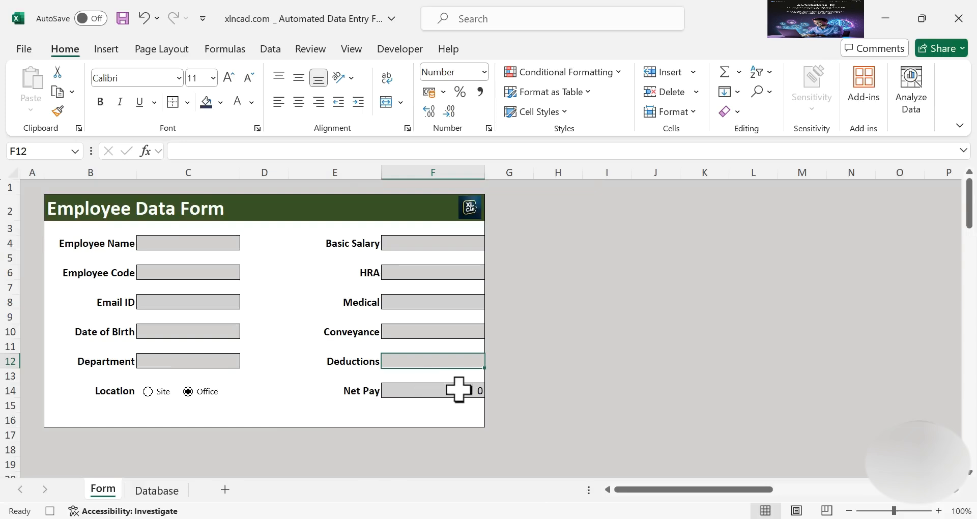
left_click(192, 242)
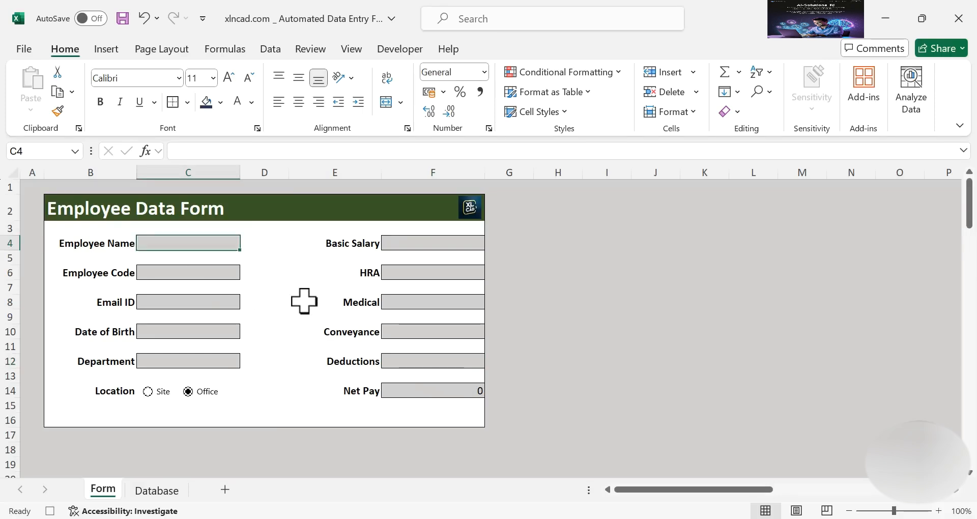
left_click(401, 49)
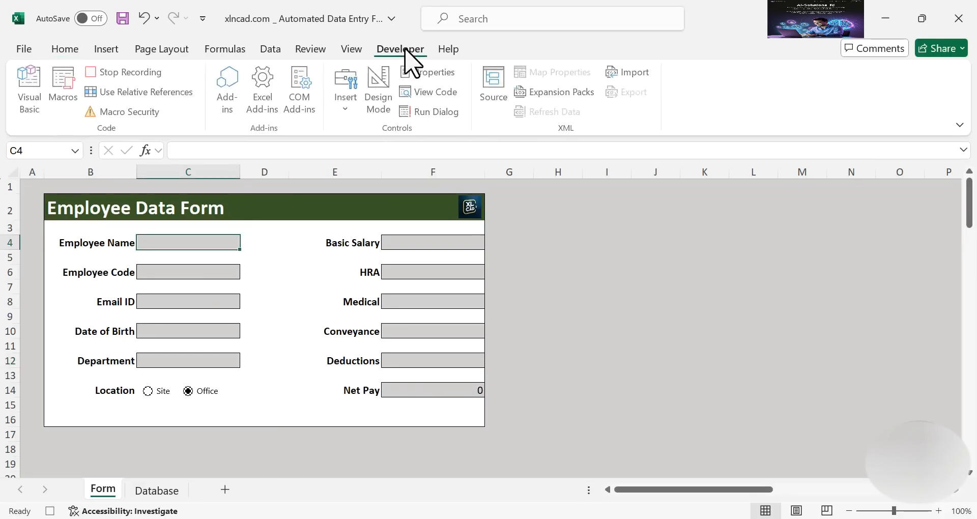
Stop recording the CollectData macro and close the recording pane
left_click(144, 76)
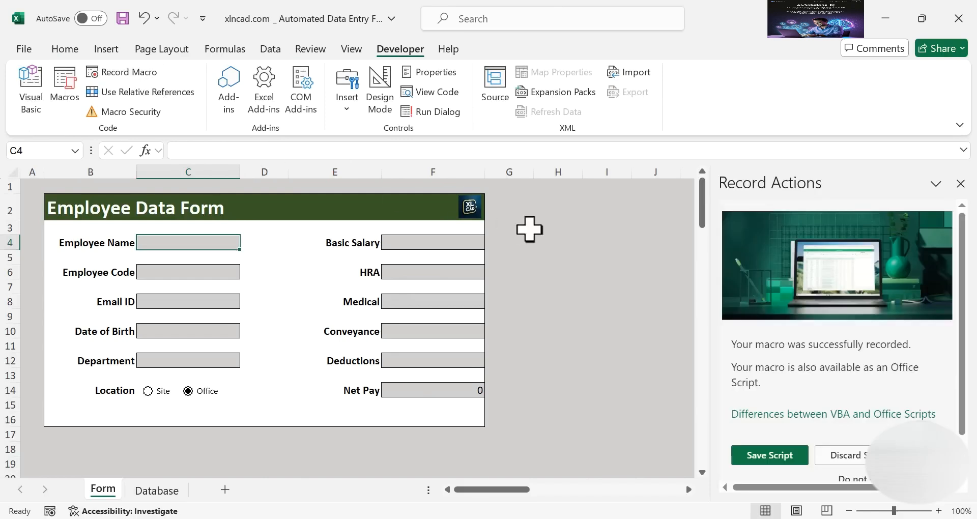
left_click(960, 183)
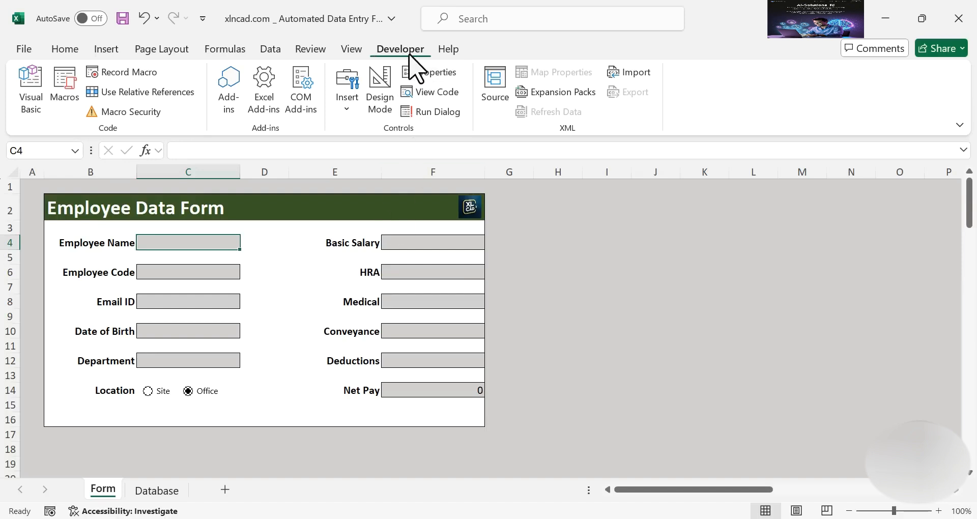
left_click(348, 108)
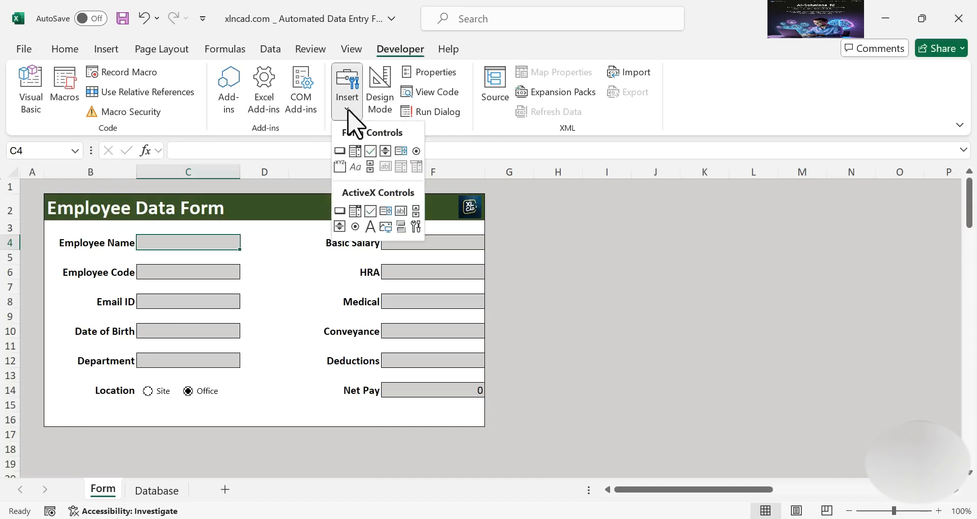
Draw a form button below the Net Pay row and assign it the CollectData macro
left_click(340, 151)
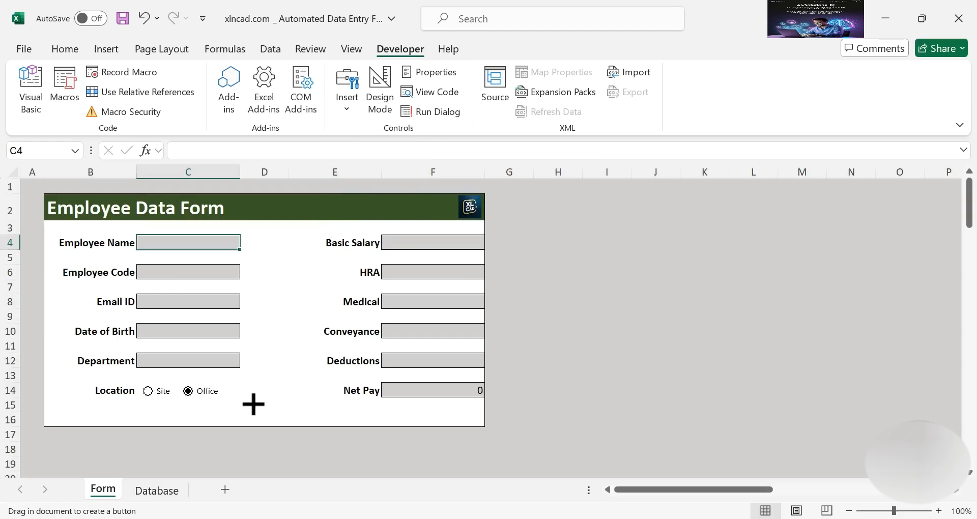
left_click_drag(248, 401, 299, 417)
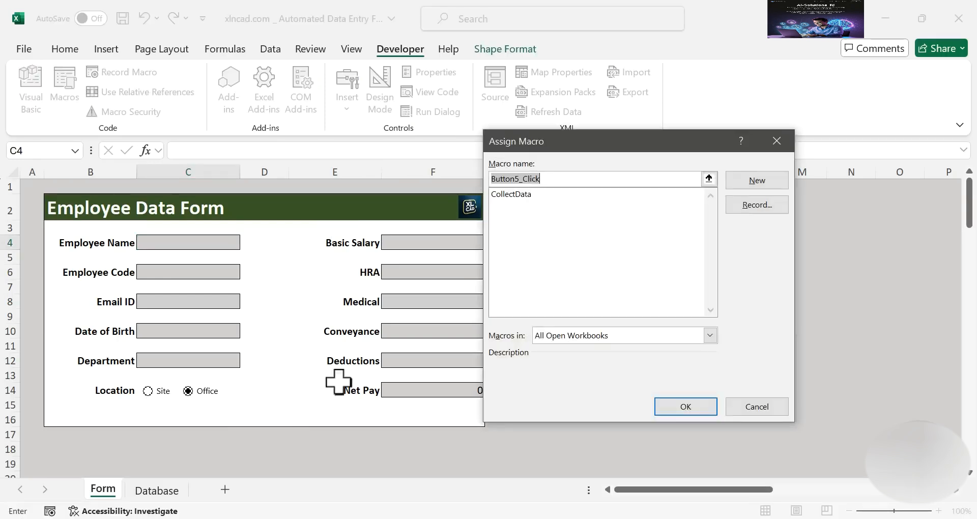
left_click(531, 195)
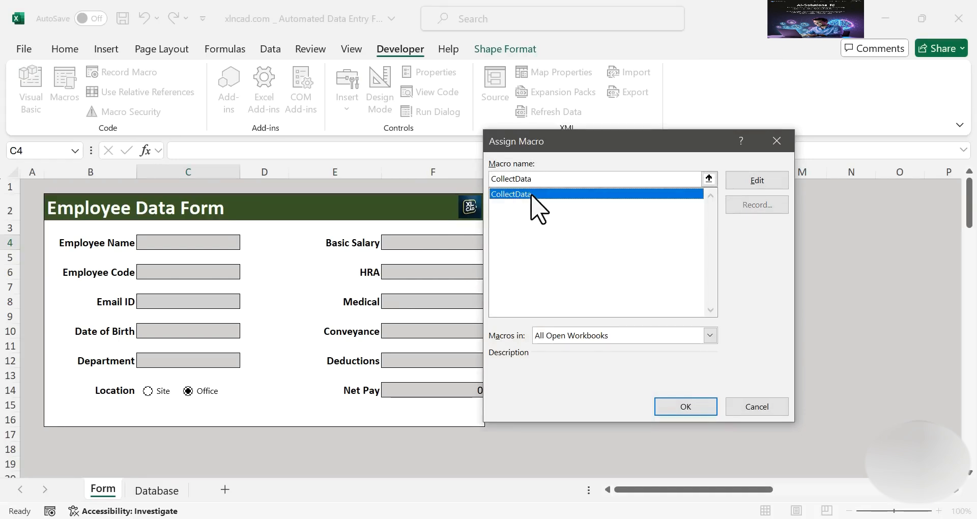
left_click(663, 405)
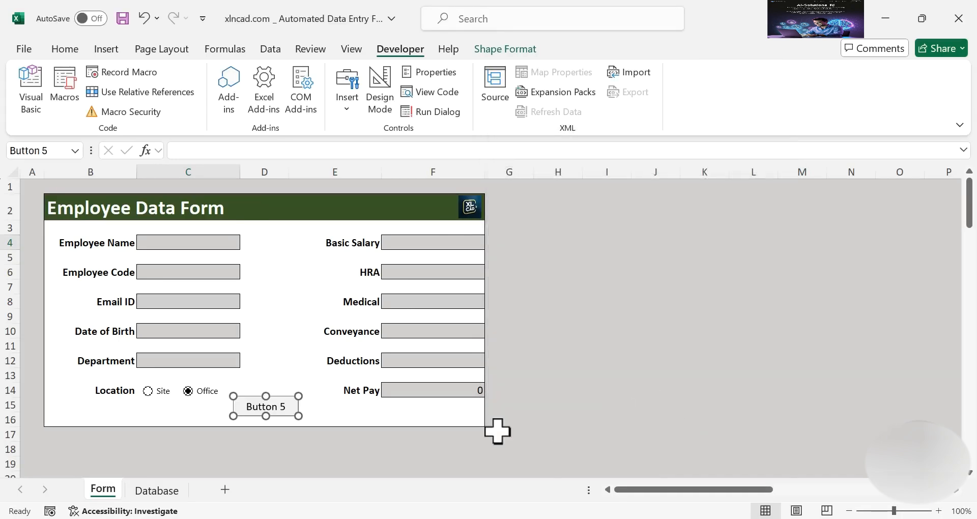
Relabel the button Submit and make it slightly taller
right_click(287, 406)
left_click(333, 301)
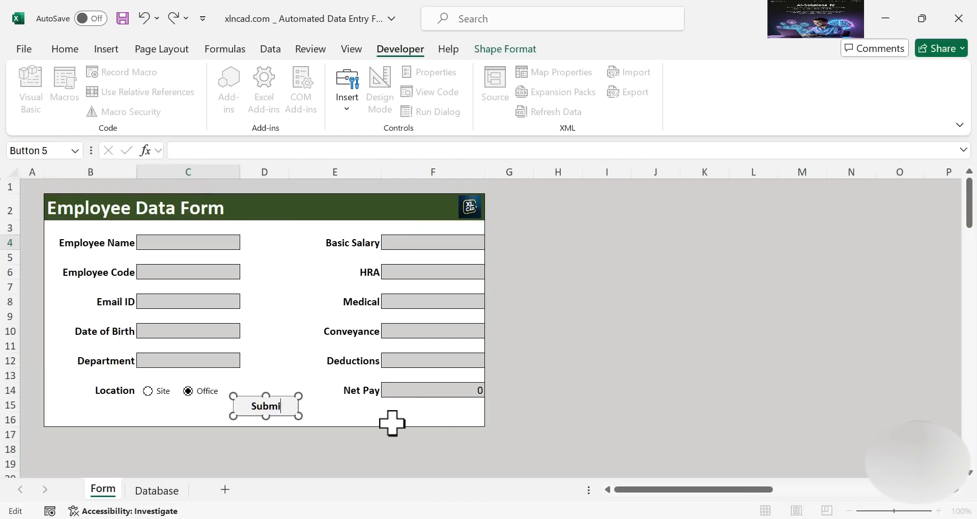
left_click(565, 419)
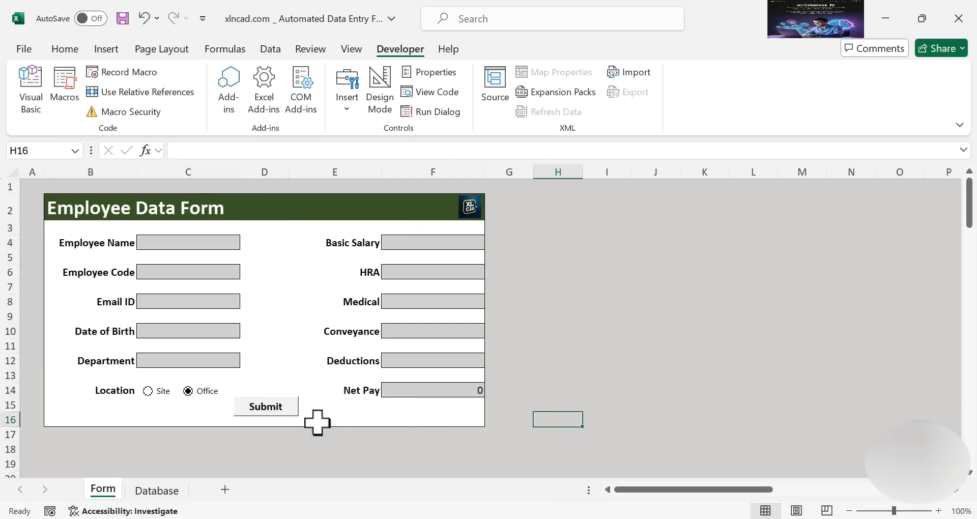
left_click(279, 417, "ctrl")
right_click(278, 416)
left_click(263, 422)
left_click_drag(266, 417, 265, 418)
left_click(590, 388)
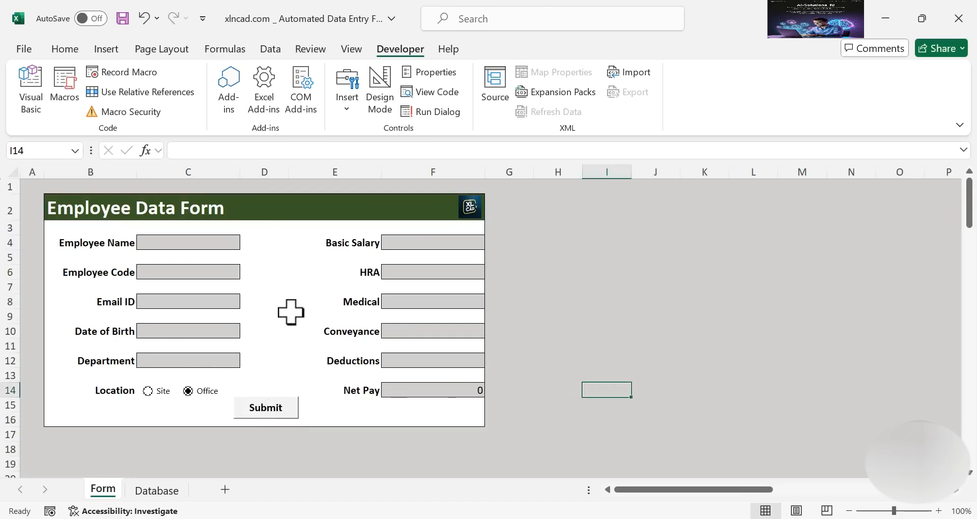
Enter the new employee's name, code, email and birth date, with Department H.R and Location Site
left_click(203, 242)
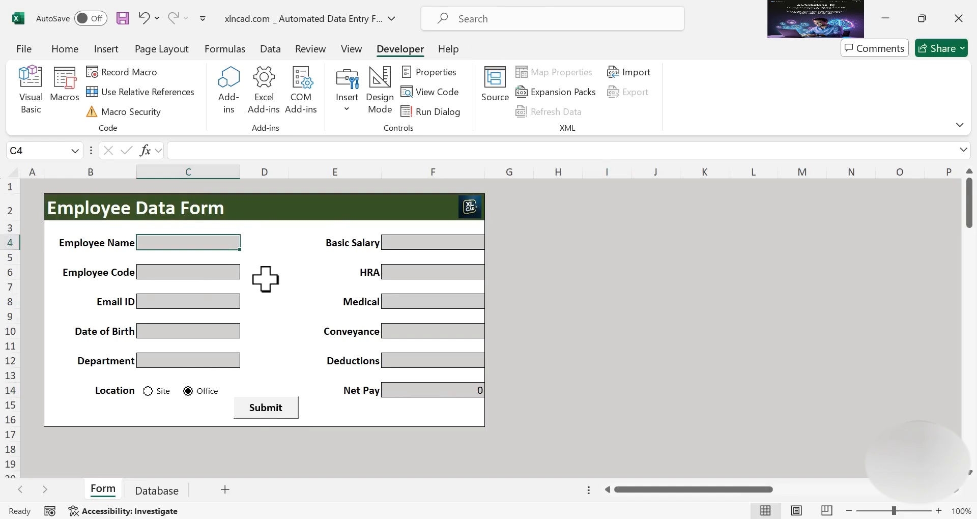
type("Lisa")
left_click(228, 273)
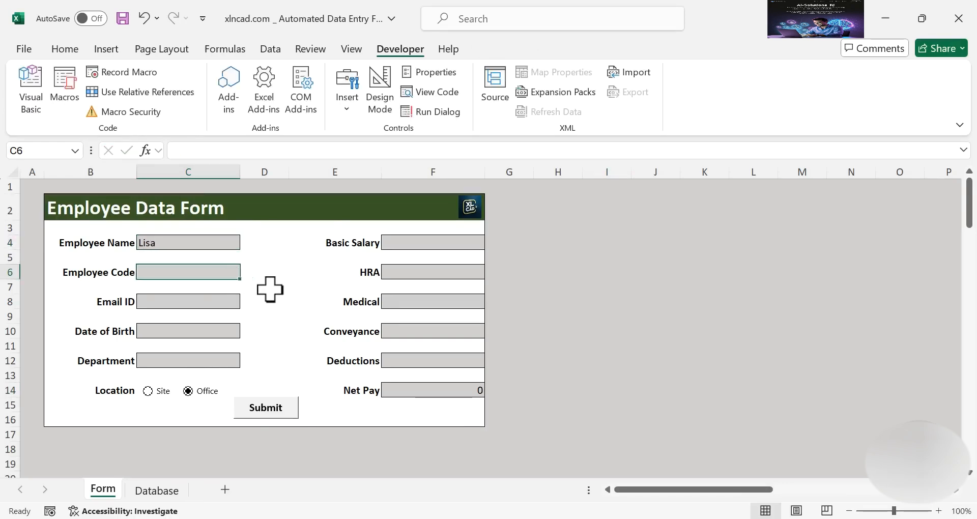
type("XNC203")
left_click(222, 300)
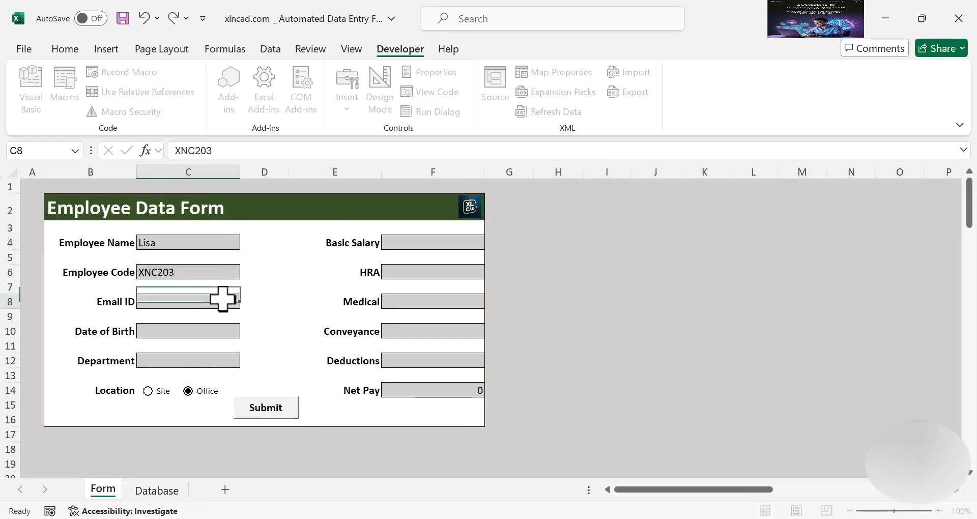
left_click(223, 334)
type("12-12-1985")
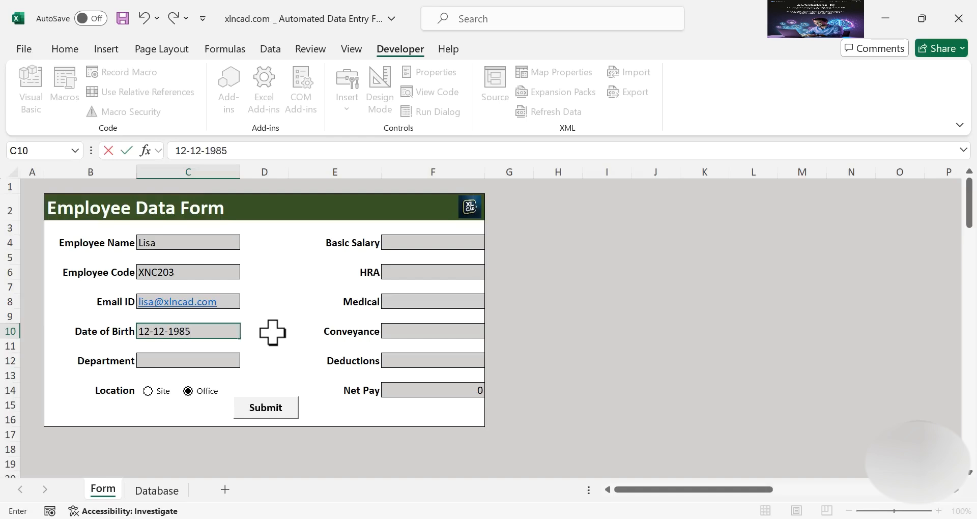
left_click(227, 360)
left_click(246, 361)
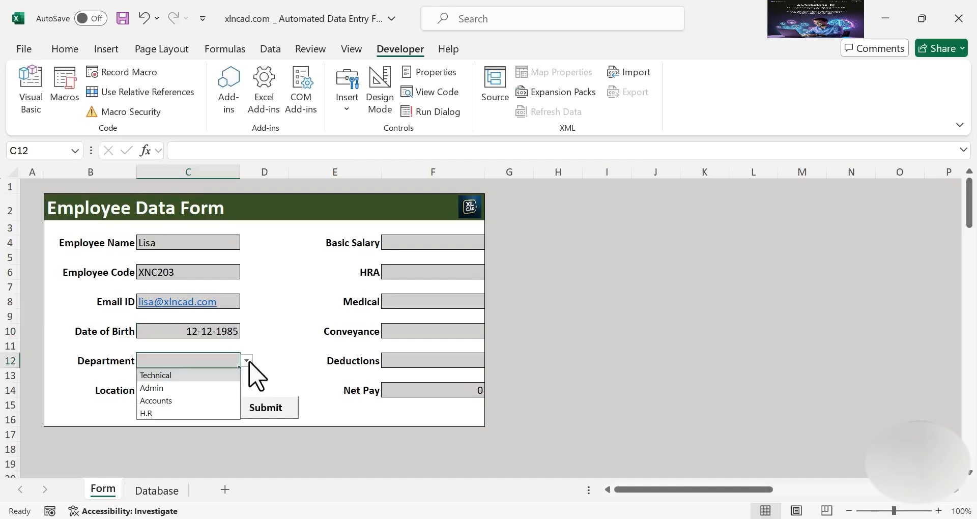
left_click(153, 413)
left_click(148, 391)
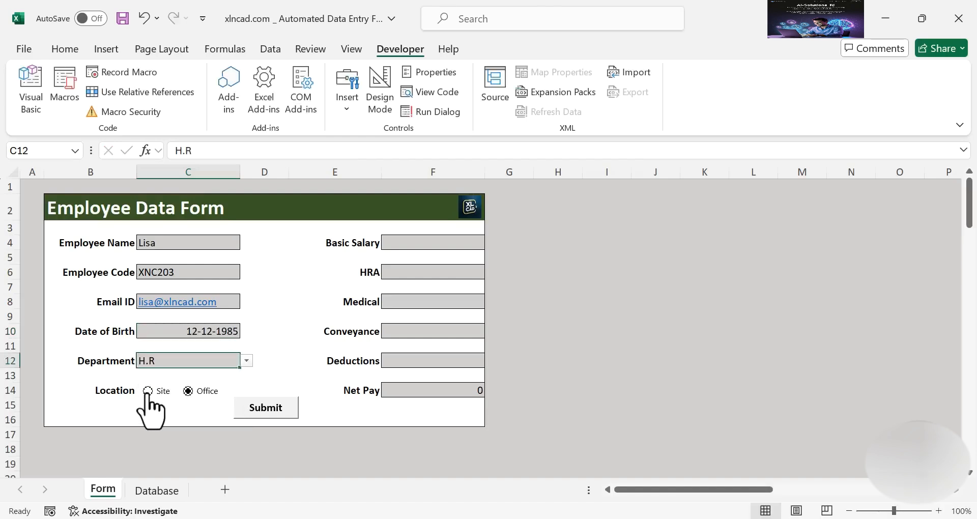
Enter Basic Salary 28,000, HRA 12,500, Medical 4,500, plus Conveyance and Deductions amounts
left_click(430, 243)
type("28")
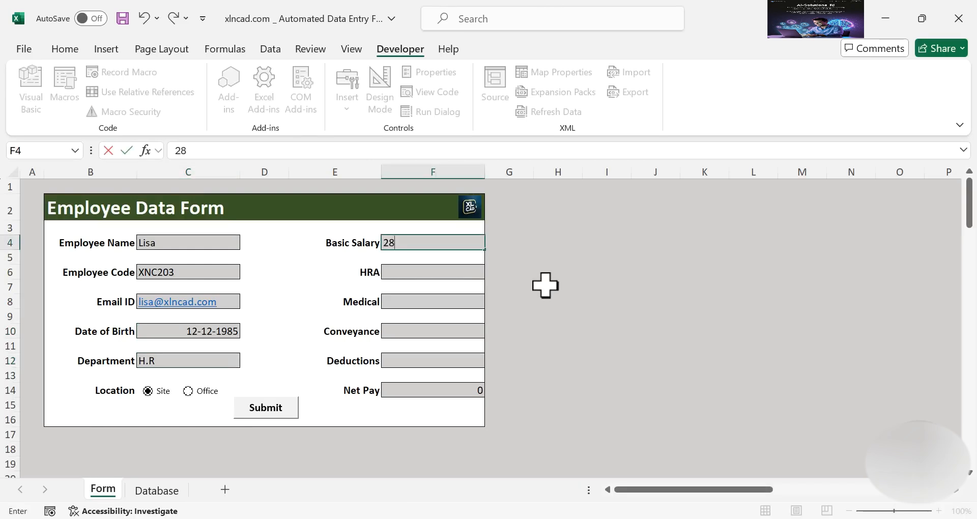
type(",000")
key("Return")
type("12,500")
key("Return")
type("4,500")
key("Return")
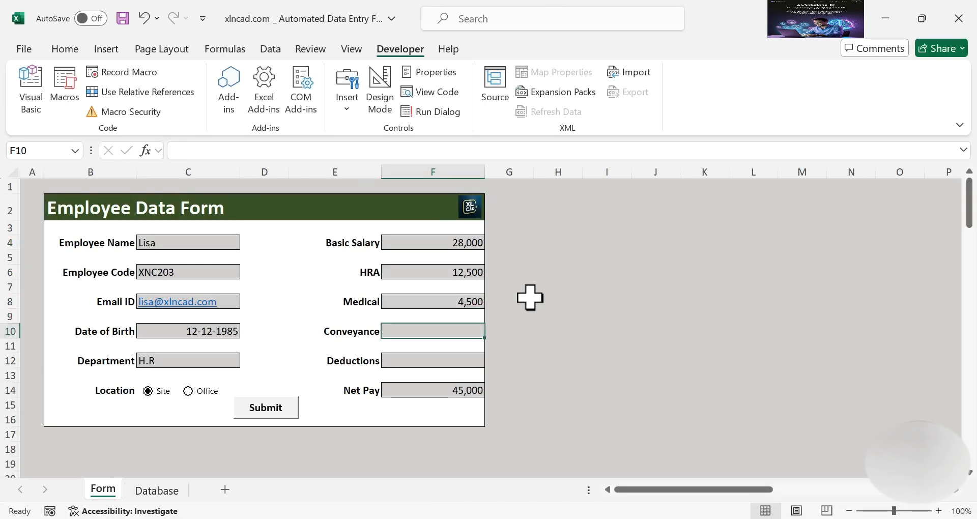
type("3500")
key("Return")
type("1")
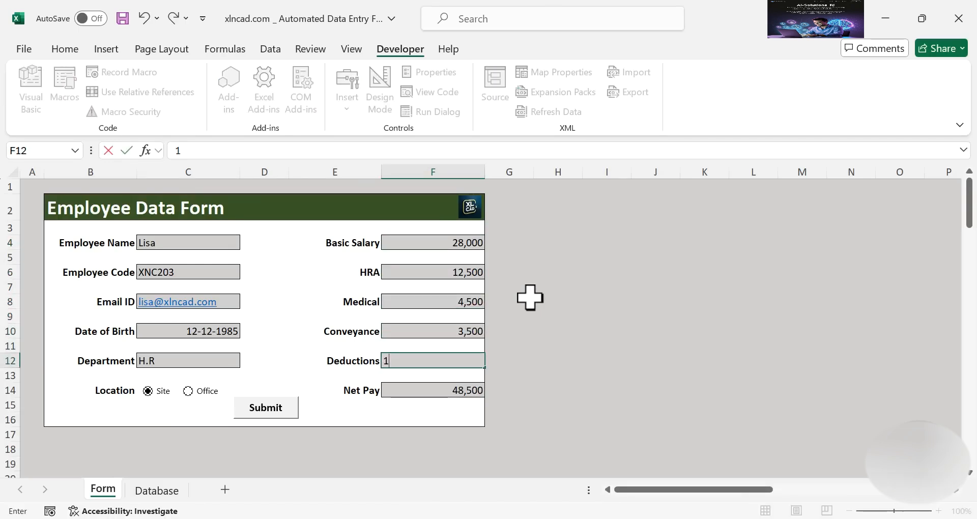
key("Return")
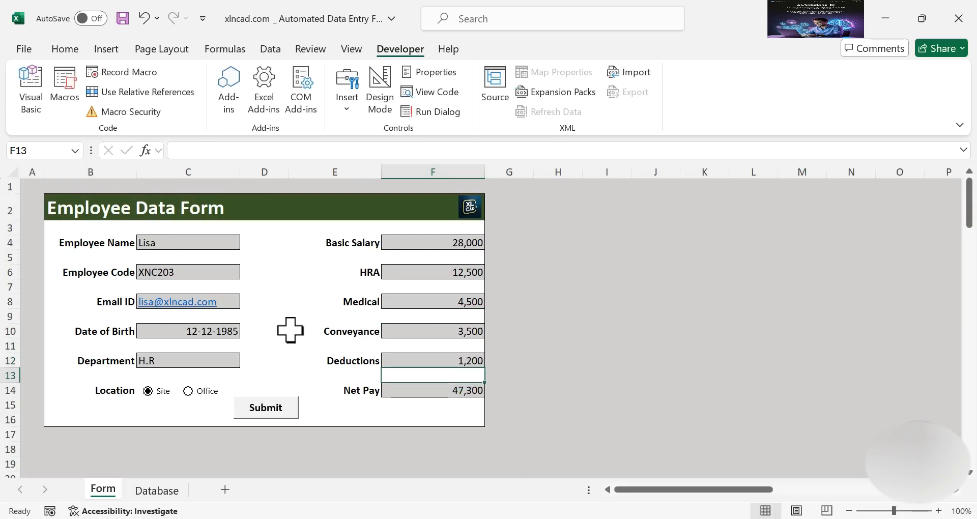
Submit the record from the form and verify the new Net Pay 47,300 row on Database
left_click(162, 491)
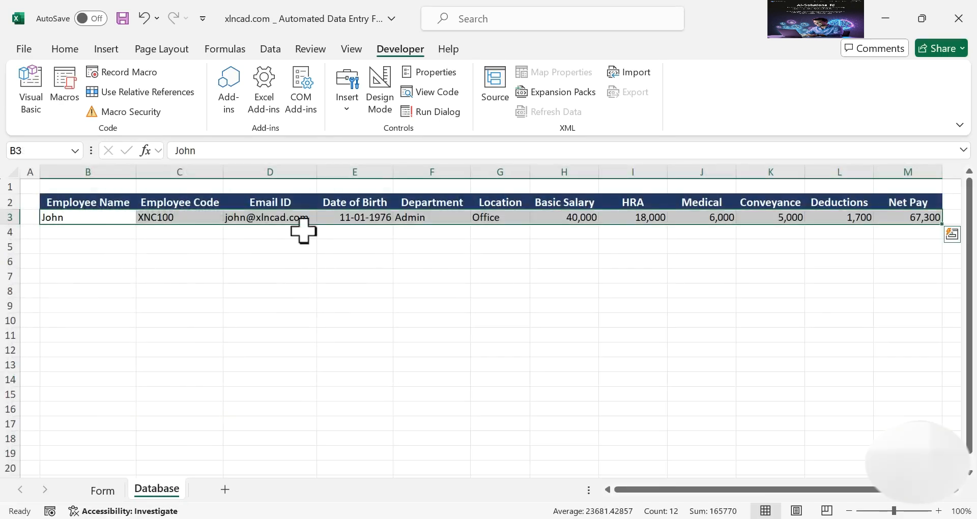
left_click(113, 491)
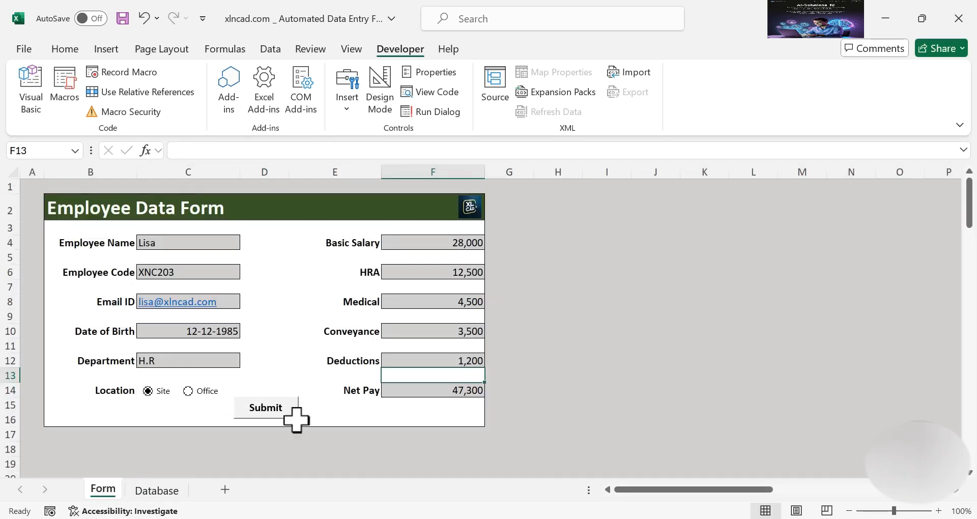
left_click(293, 409)
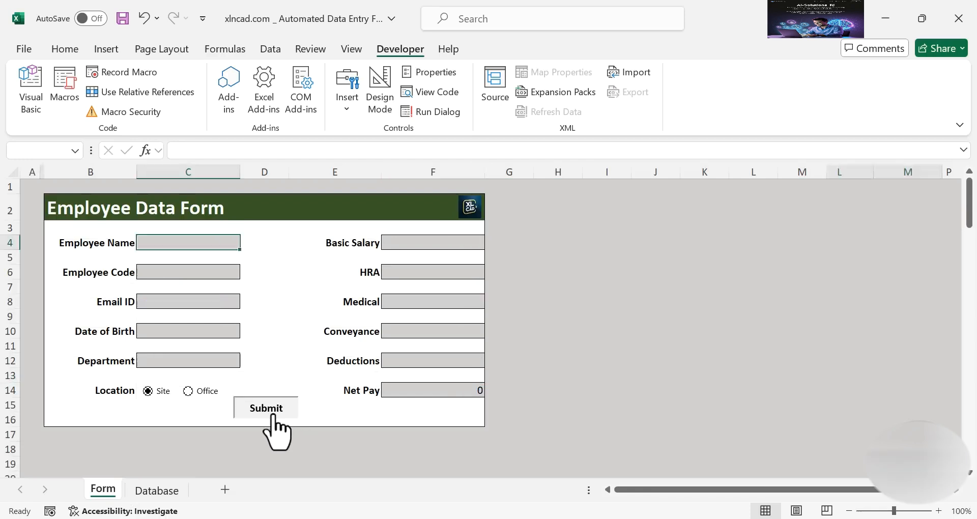
left_click(157, 490)
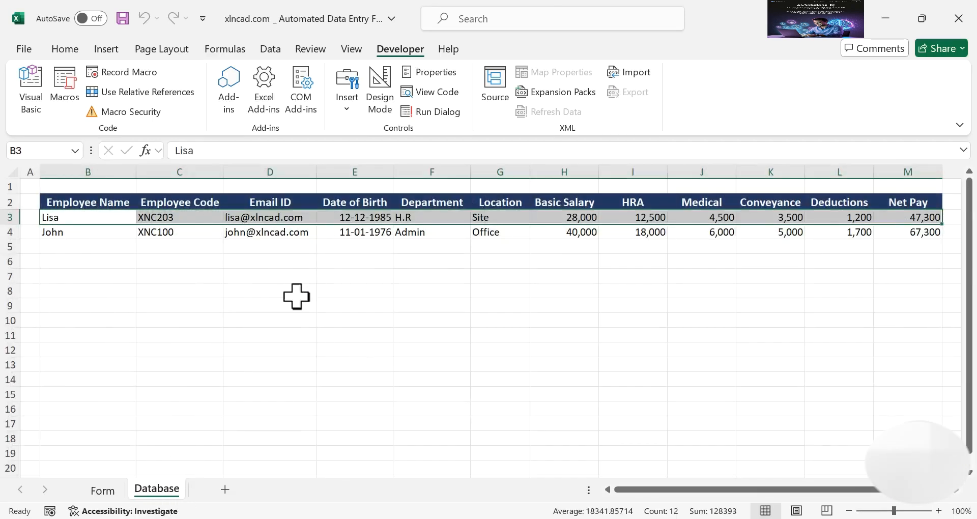
Enter another employee's name, code, email and date of birth, with Department Admin
left_click(108, 490)
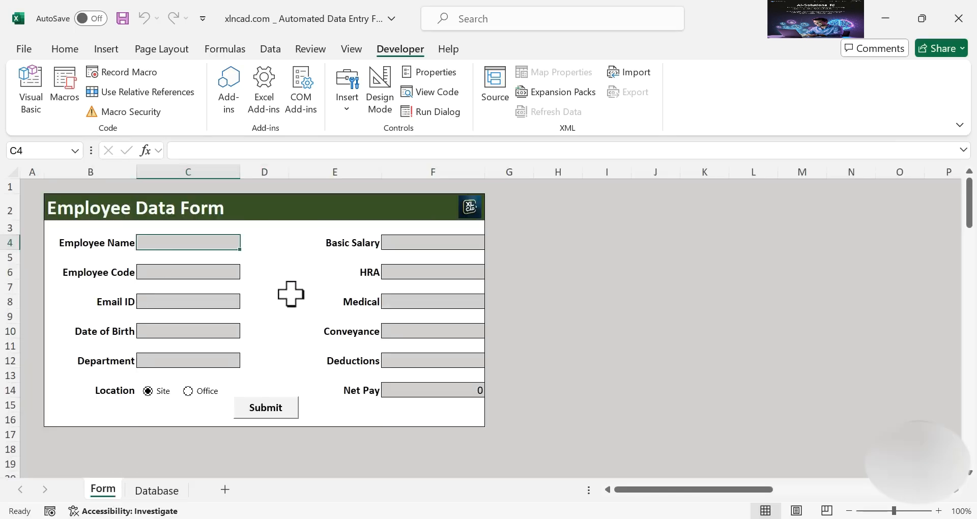
type("P")
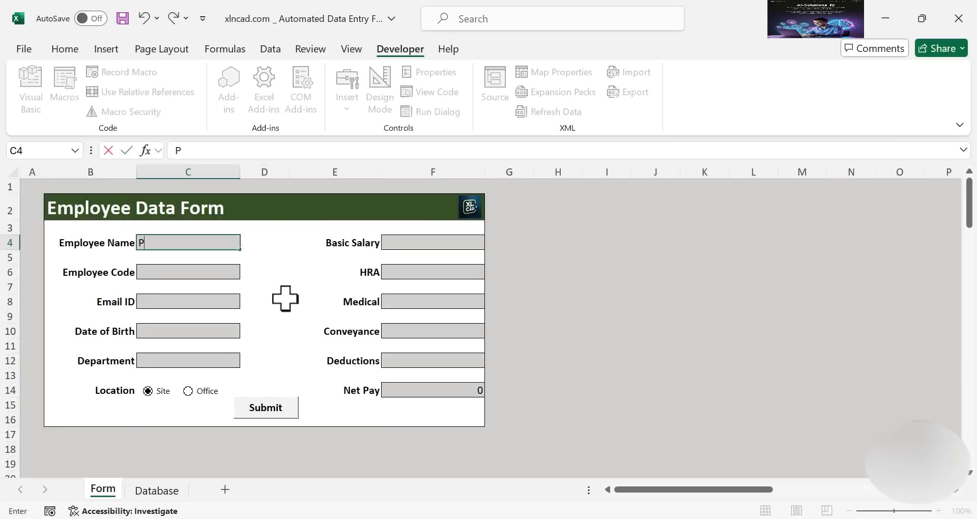
key("Return")
key("Return")
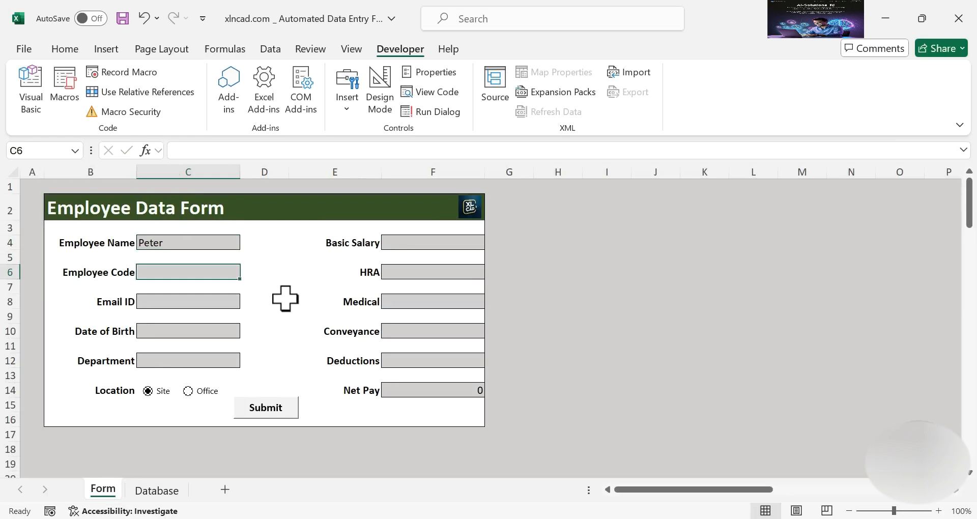
type("XNC299")
key("Return")
key("Return")
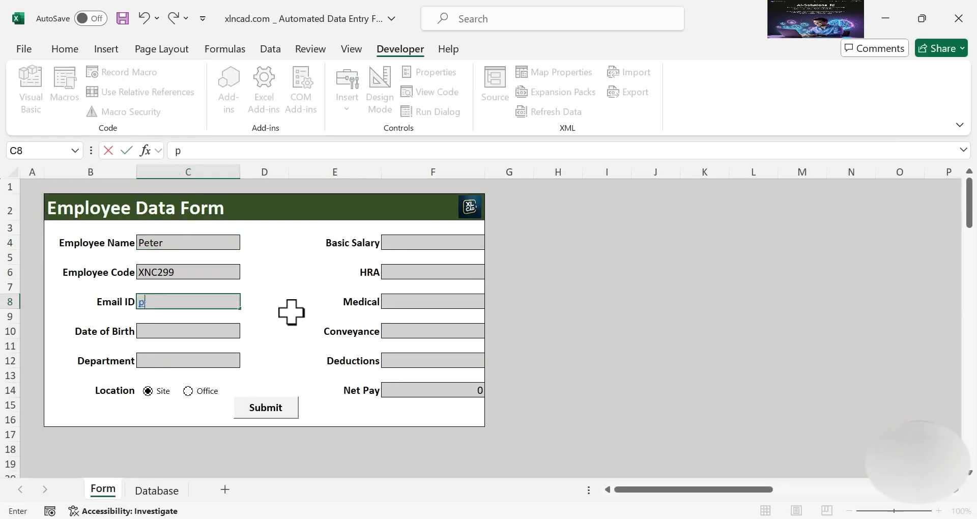
key("Return")
key("Return")
type("21-01-1981")
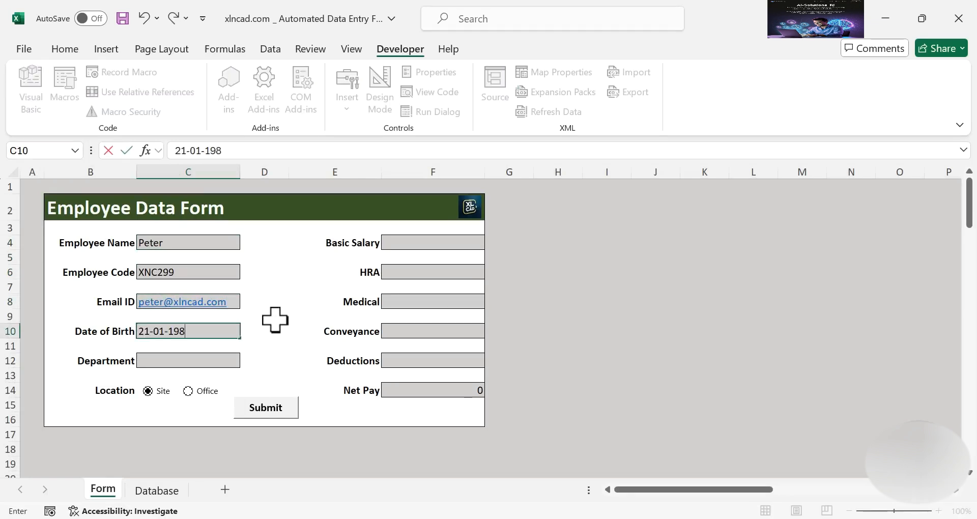
key("Return")
key("Return")
left_click(246, 361)
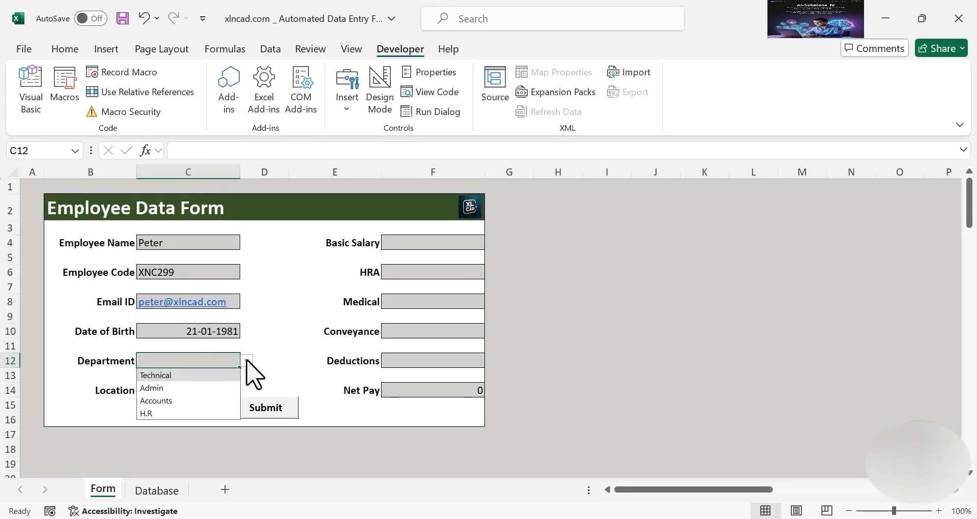
left_click(194, 387)
Enter Basic Salary 30000, HRA 14000, Medical 5000, Conveyance 4,500 and a Deductions amount
left_click(433, 243)
type("30000")
key("Return")
key("Return")
type("14000")
key("Return")
key("Return")
type("5000")
key("Return")
key("Return")
type("4,500")
key("Return")
key("Return")
type("155")
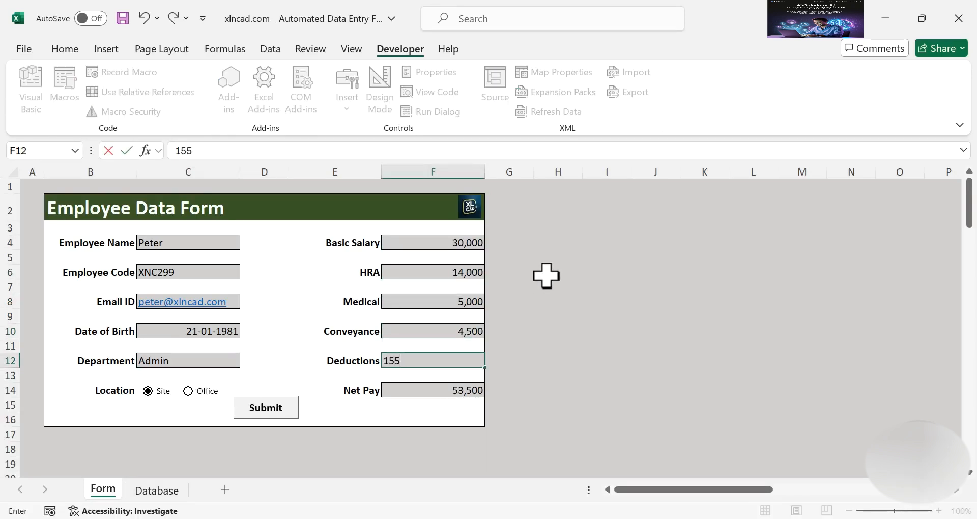
key("Return")
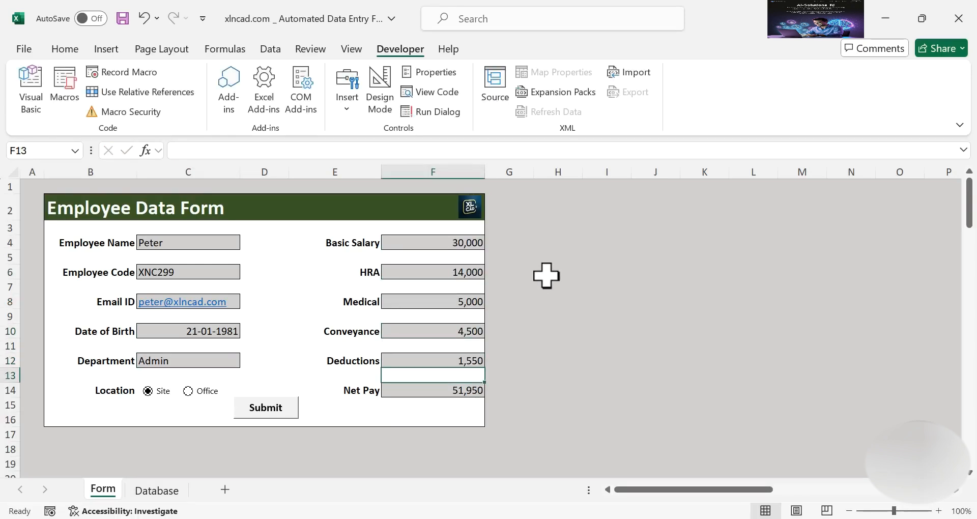
Submit the entry and confirm the Database sheet shows it with Net Pay 51,950
left_click(271, 409)
left_click(162, 489)
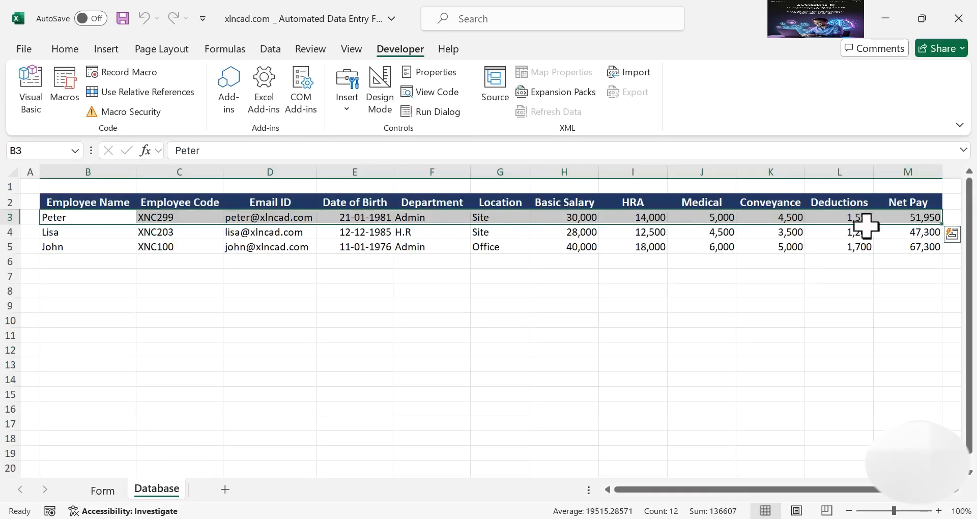
left_click(108, 490)
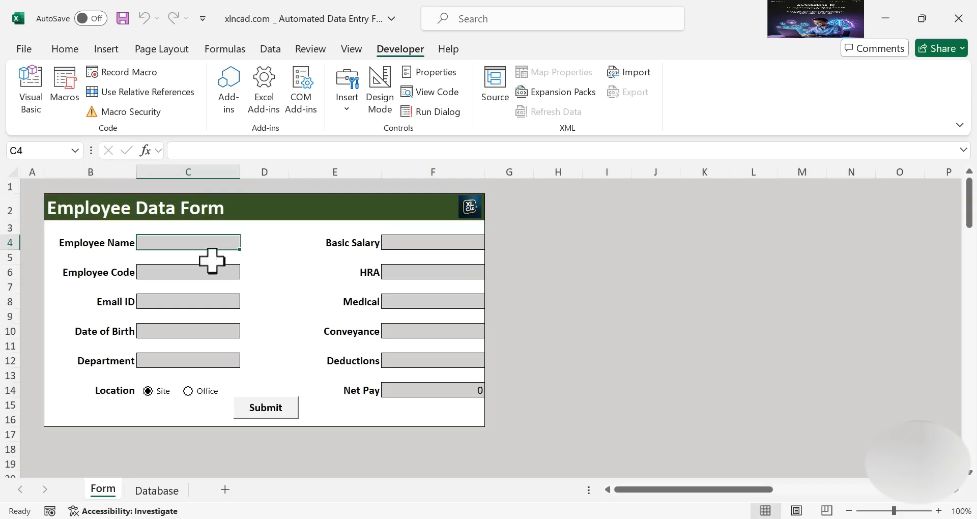
left_click(24, 49)
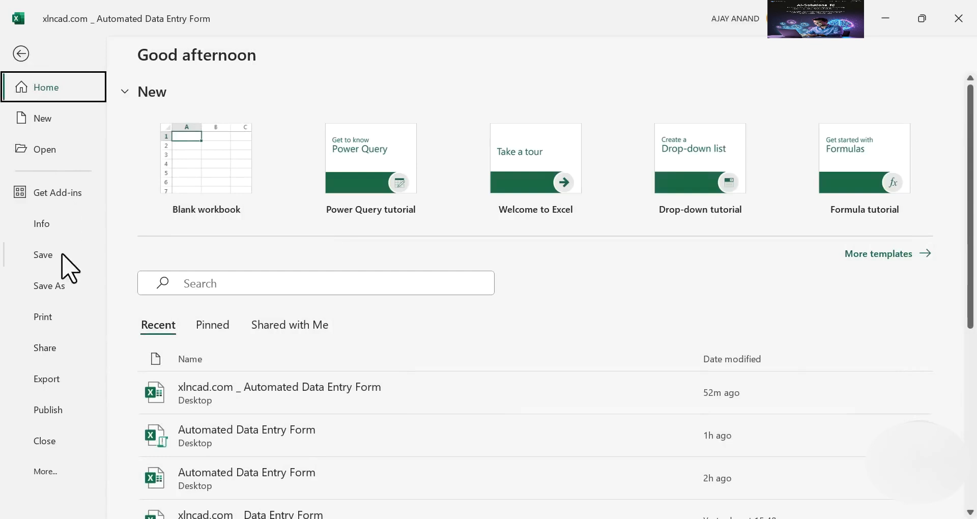
Save the workbook to the Desktop as an Excel Macro-Enabled Workbook
left_click(62, 286)
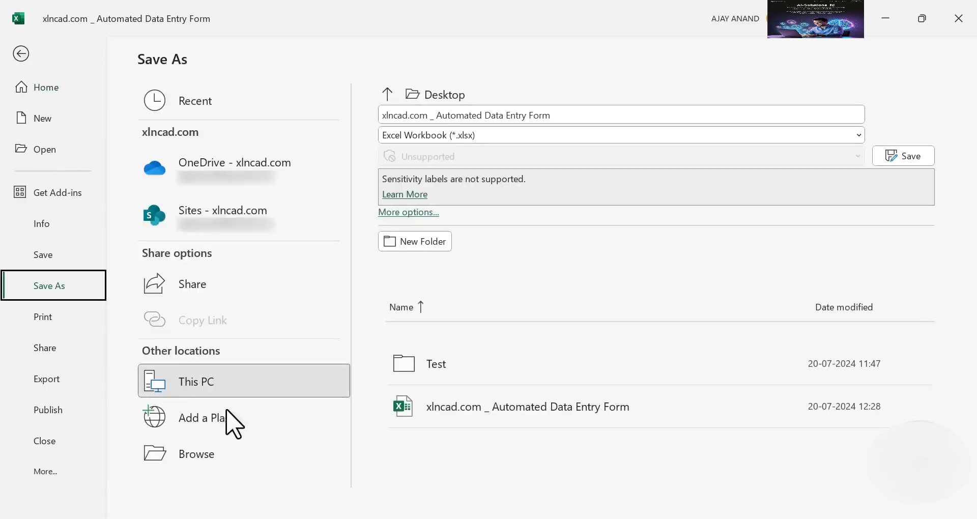
left_click(244, 457)
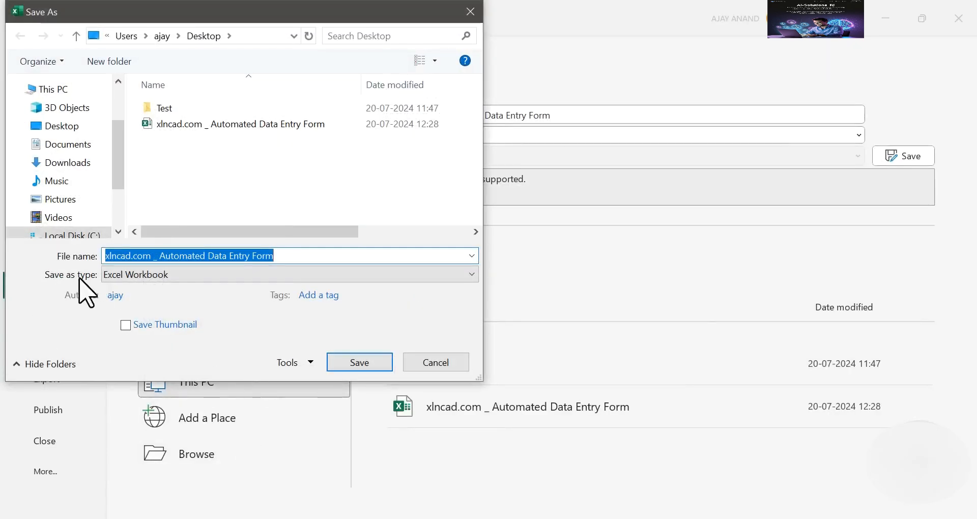
left_click(259, 279)
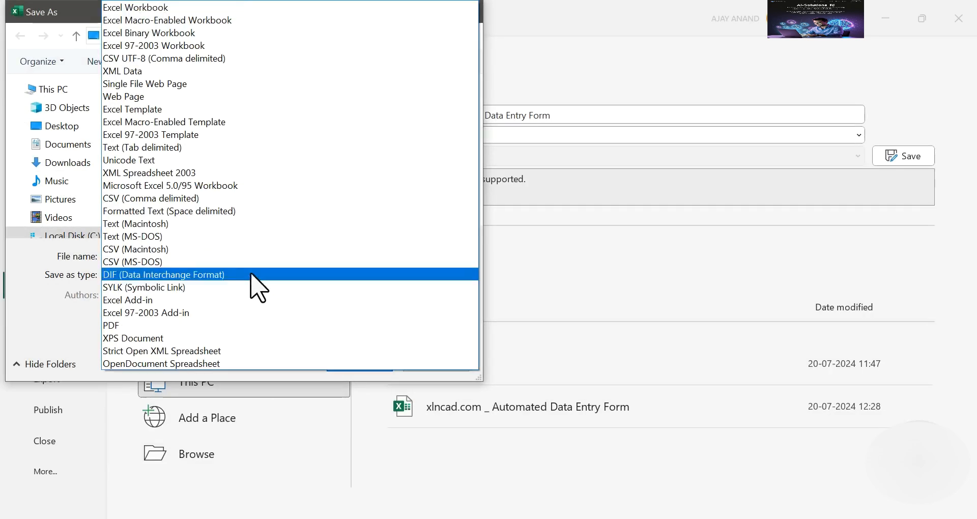
left_click(235, 21)
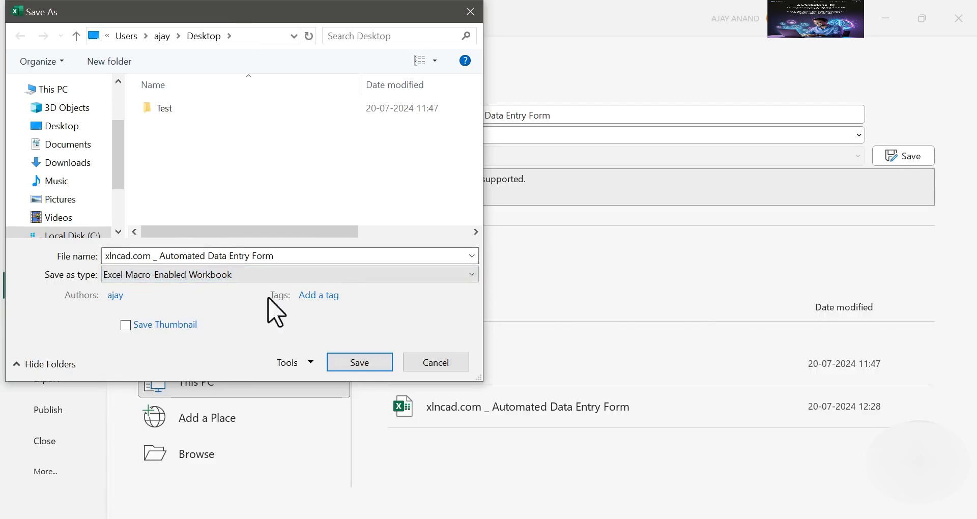
left_click(359, 362)
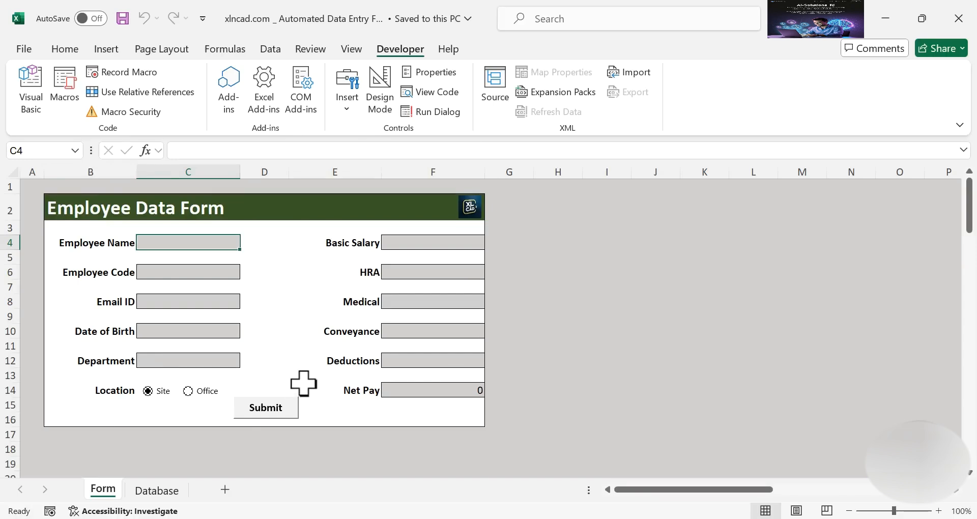
Select the form's input fields, the Net Pay cell and the Location link cell D28 together
key("ctrl")
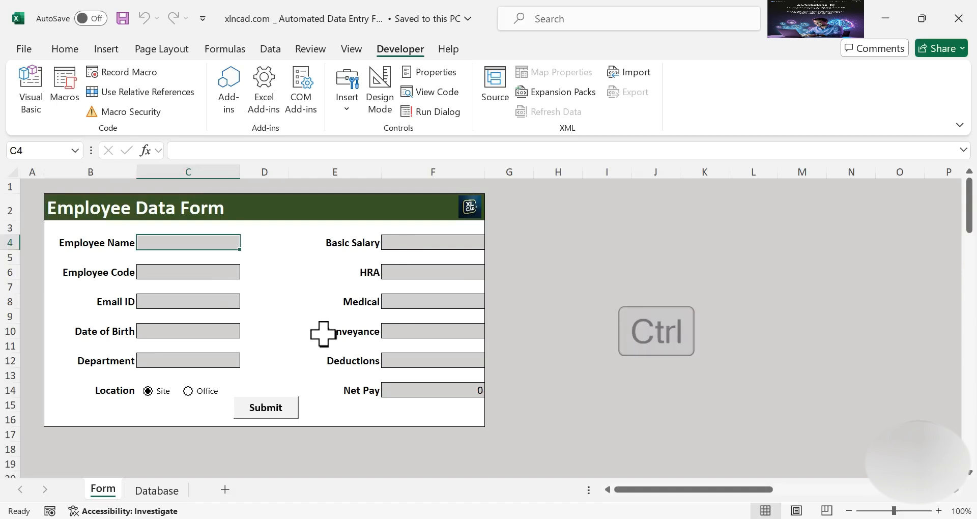
left_click(213, 273, "ctrl")
left_click(209, 300, "ctrl")
left_click(220, 331, "ctrl")
left_click(219, 361, "ctrl")
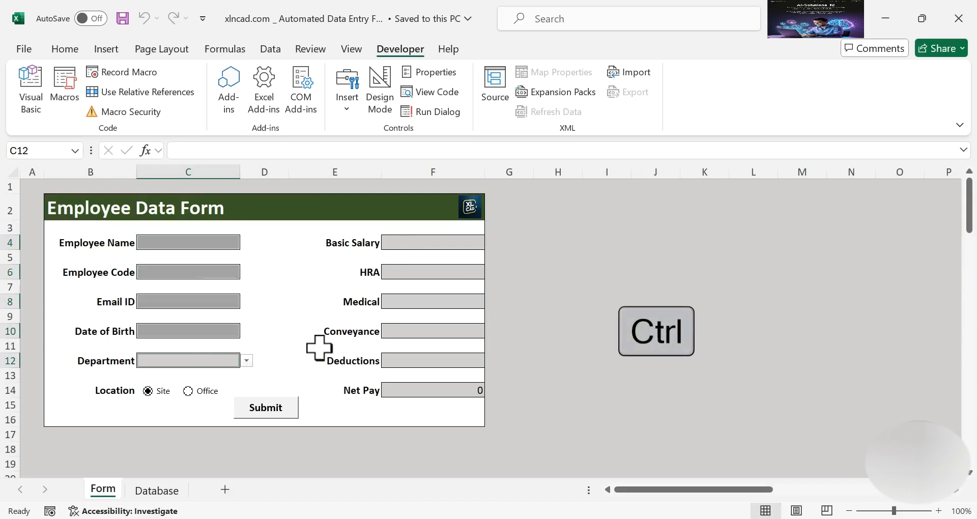
left_click(446, 242, "ctrl")
left_click(442, 271, "ctrl")
left_click(458, 302, "ctrl")
left_click(456, 331, "ctrl")
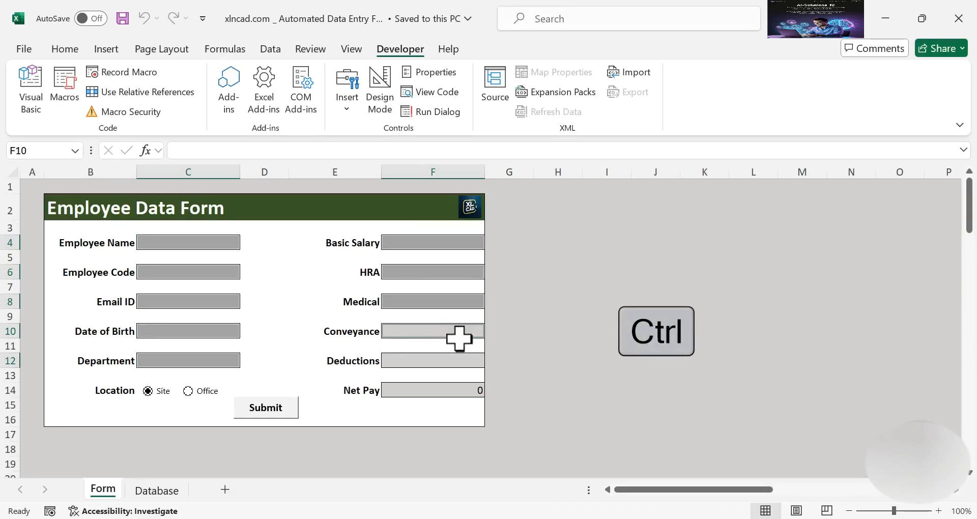
left_click(441, 363, "ctrl")
left_click(447, 389)
scroll(323, 340, "down", 5)
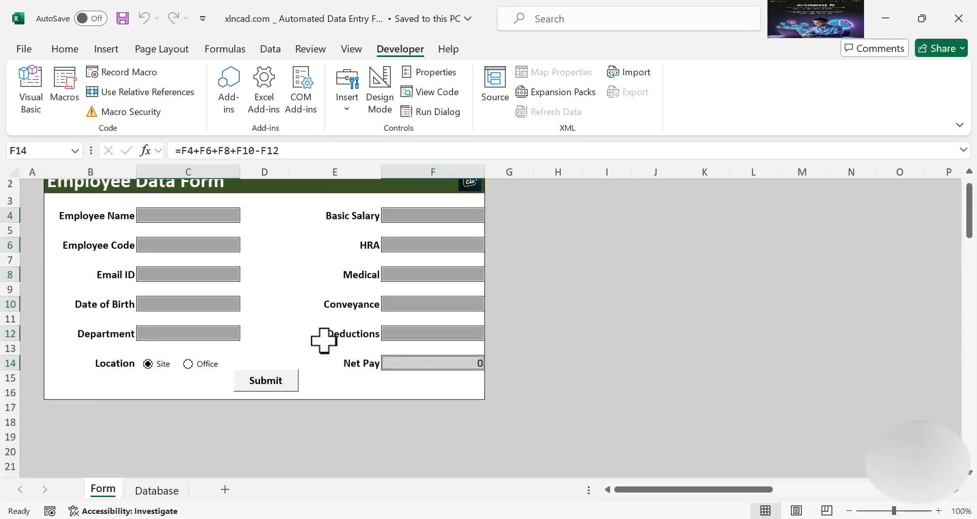
key("ctrl")
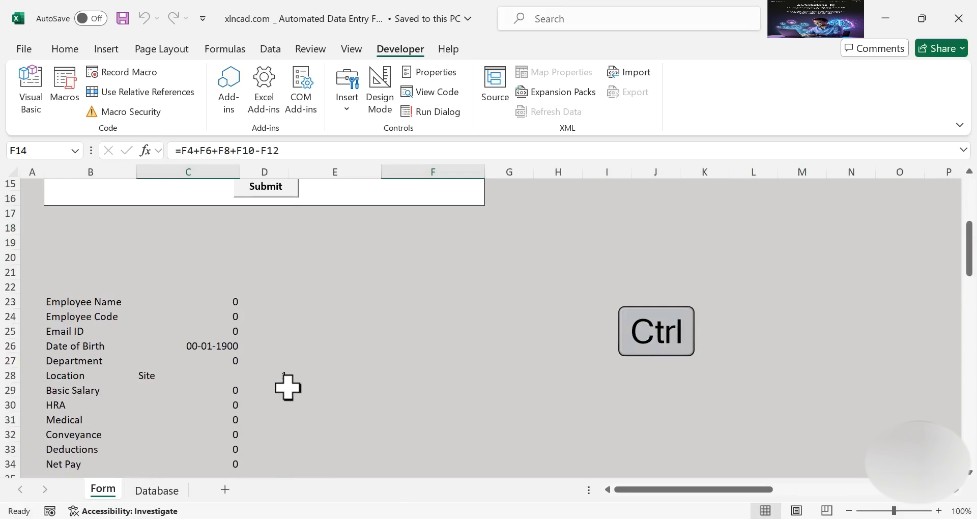
left_click(270, 376, "ctrl")
scroll(318, 314, "up", 4)
scroll(318, 314, "up", 1)
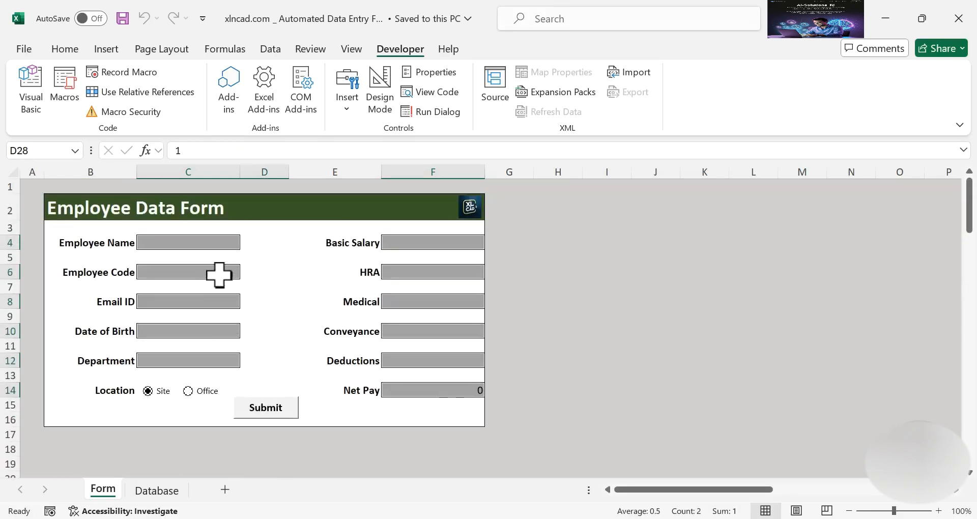
Turn off the Locked protection setting for the selected cells
right_click(438, 302)
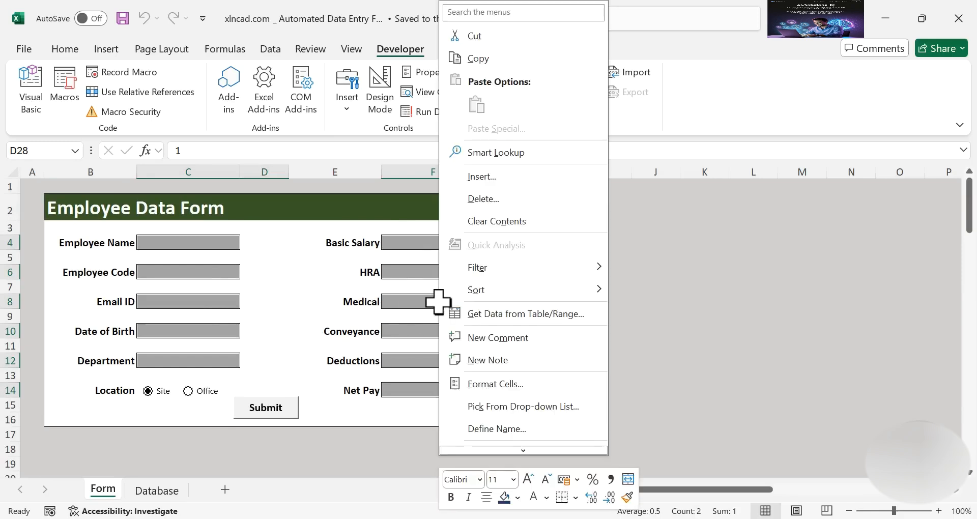
left_click(545, 379)
left_click(625, 162)
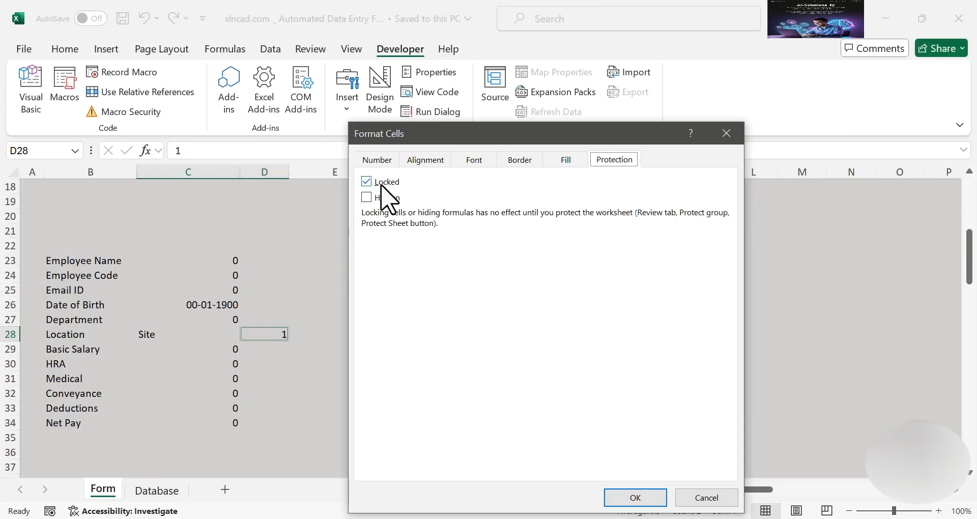
left_click(366, 182)
left_click(626, 491)
scroll(524, 377, "up", 6)
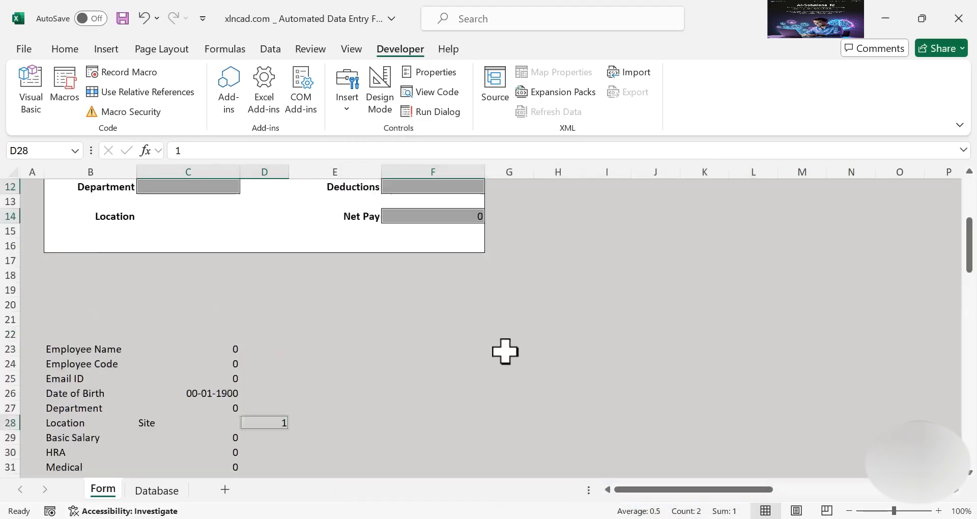
left_click(598, 305)
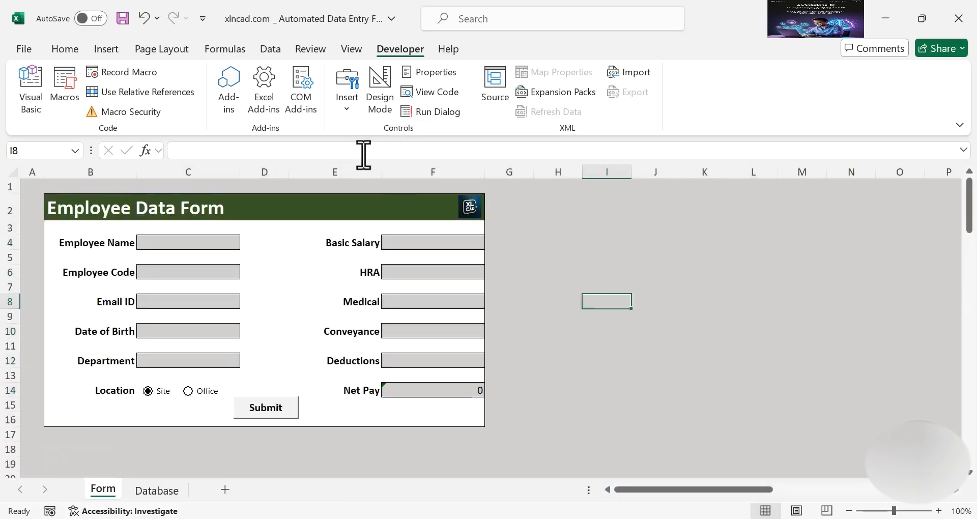
Protect the Form sheet from the Review tab with a password, re-entering it to confirm
left_click(313, 50)
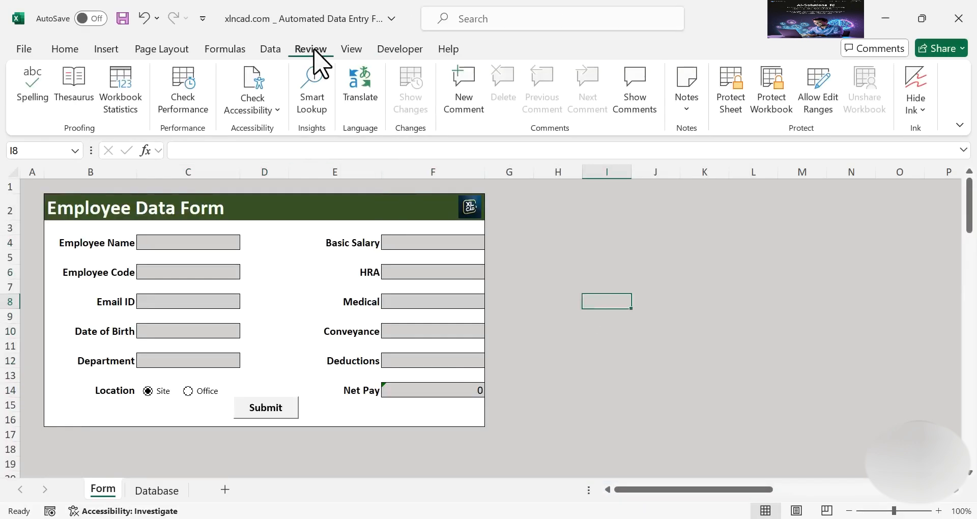
left_click(730, 113)
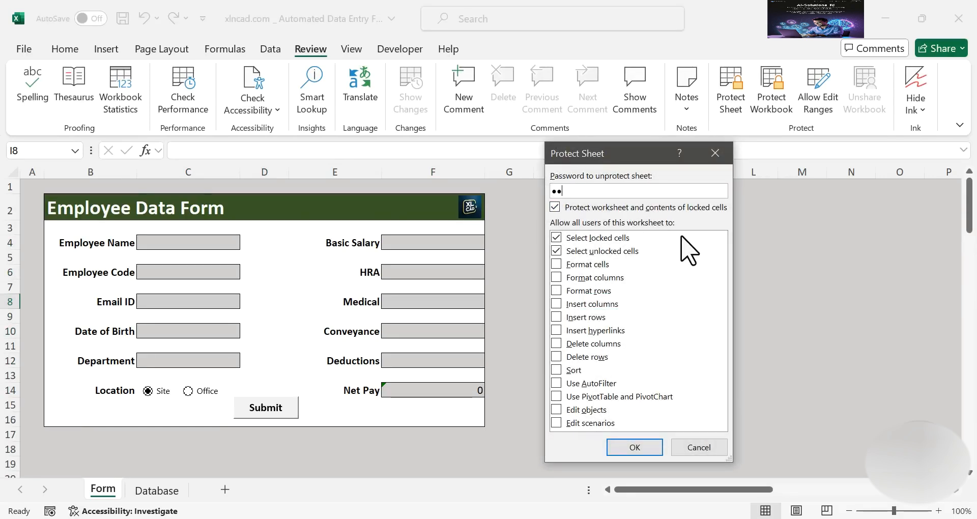
left_click(642, 450)
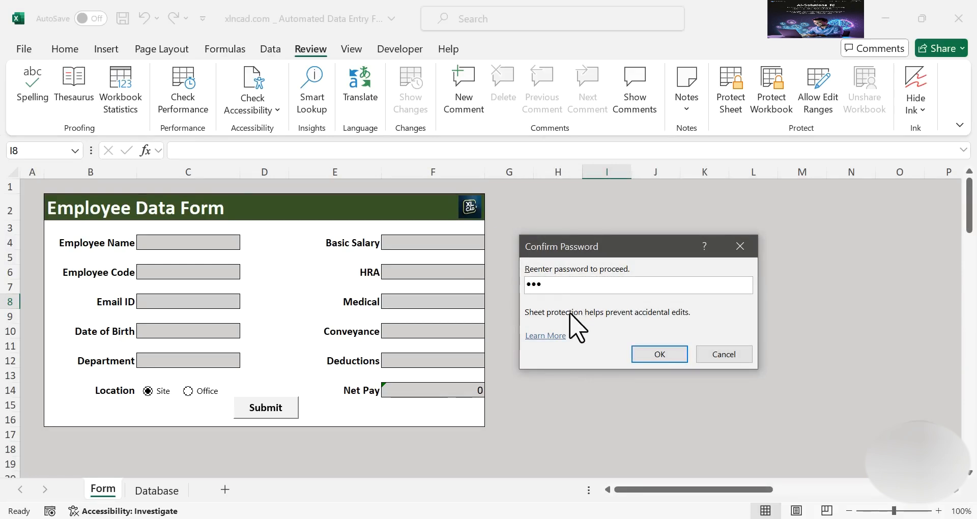
left_click(658, 356)
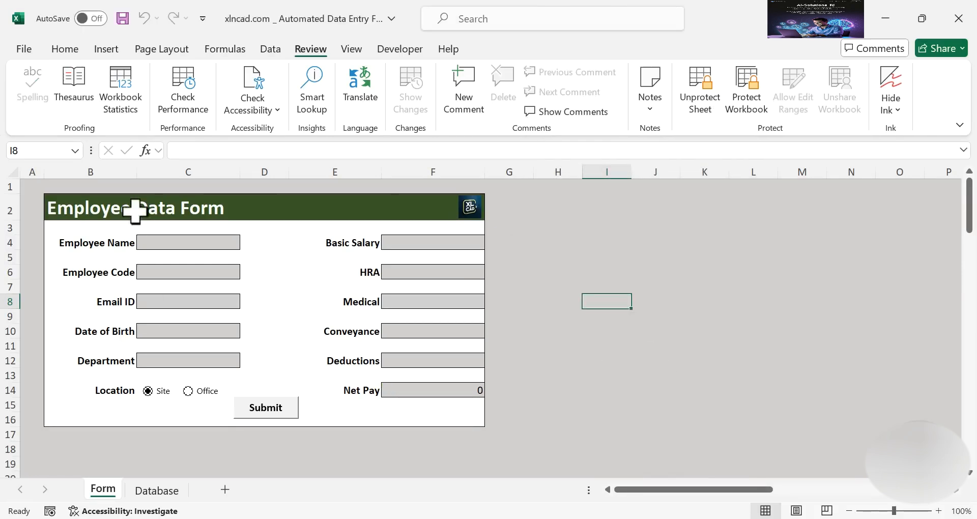
Try deleting the locked label cells B4:B9 and dismiss the protected-sheet warning
left_click_drag(99, 244, 100, 315)
key("Delete")
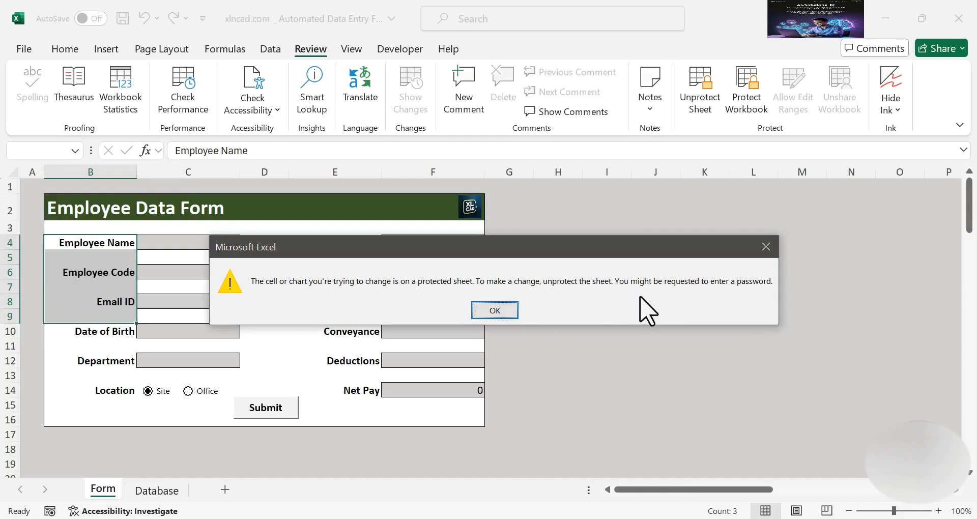
left_click(503, 312)
left_click(549, 320)
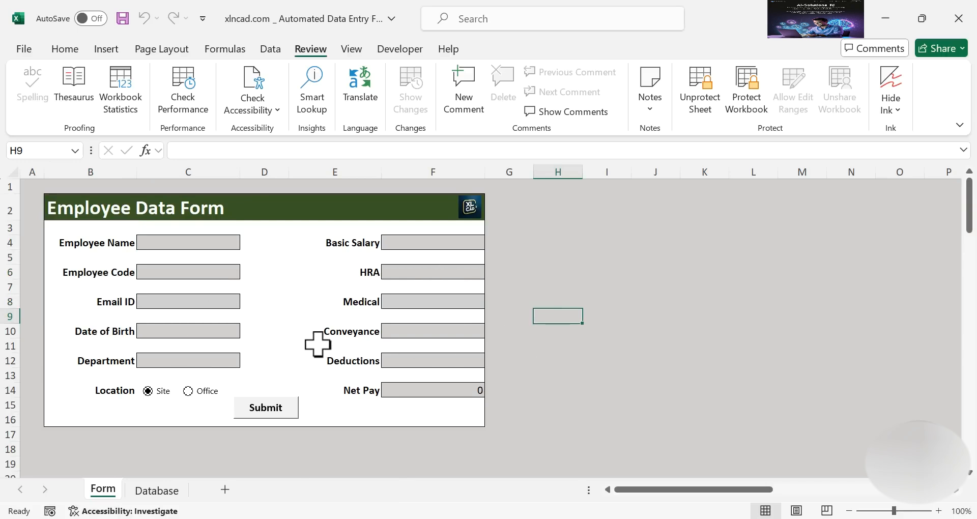
Enter a sample employee's name, employee code and email address in the unlocked fields
left_click(200, 244)
type("Ajay")
key("Return")
type("XNC001")
key("Return")
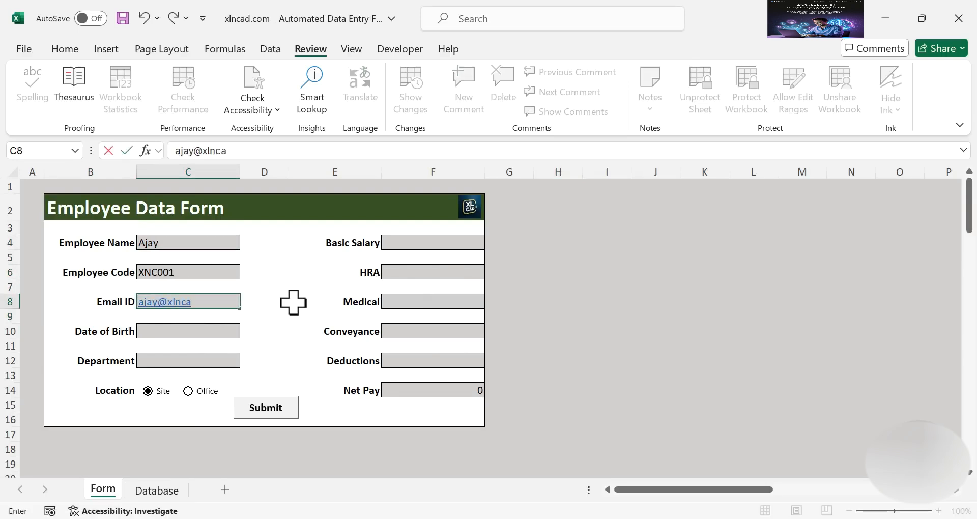